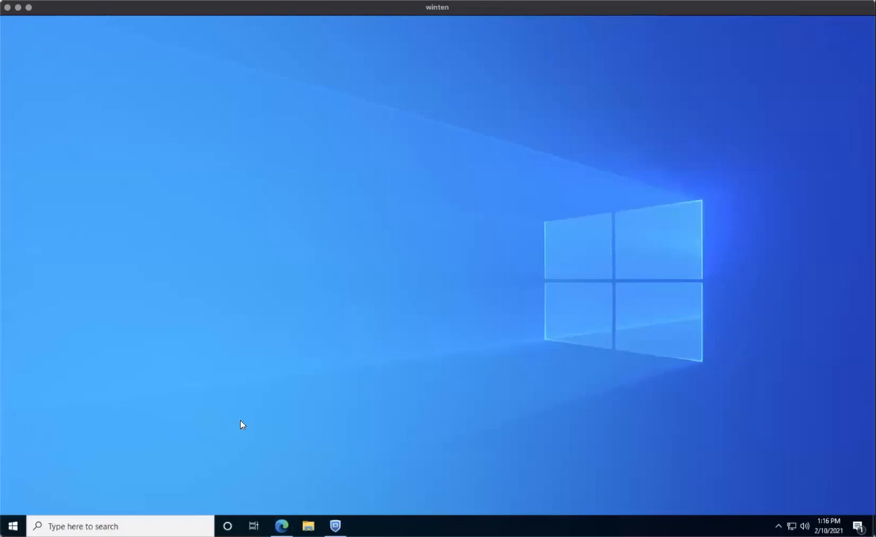
In Command Prompt, ping 10.221.0.5 and 10.221.47.5; both time out.
{"action": "key", "text": "super+r"}
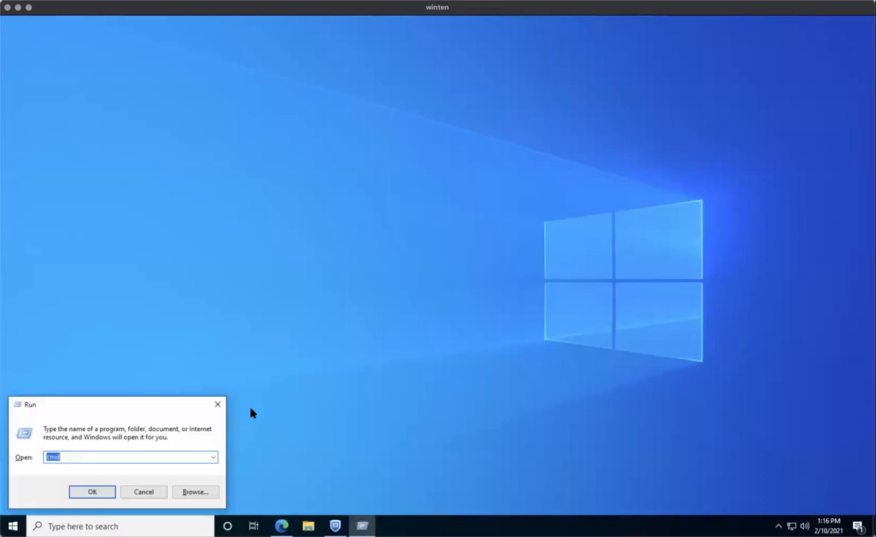
{"action": "key", "text": "Return"}
{"action": "type", "text": "ping 10.221.0.5"}
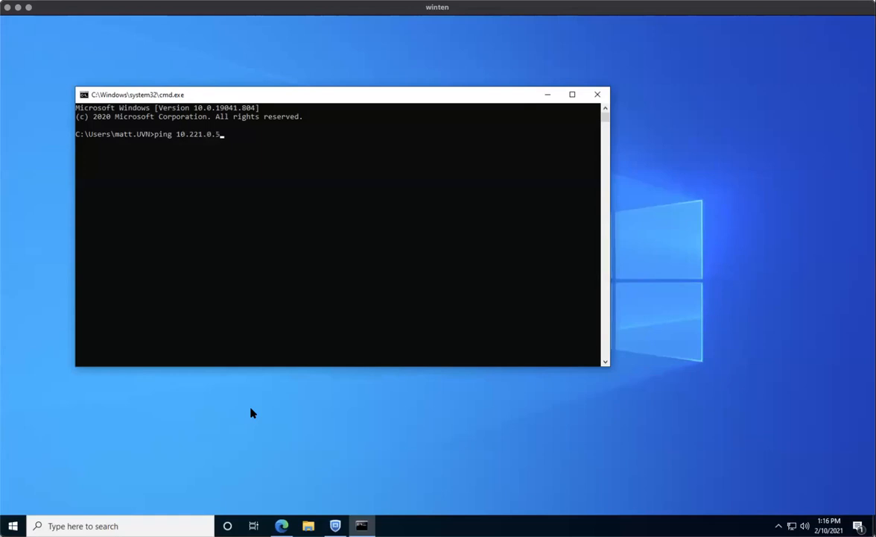
{"action": "key", "text": "Return"}
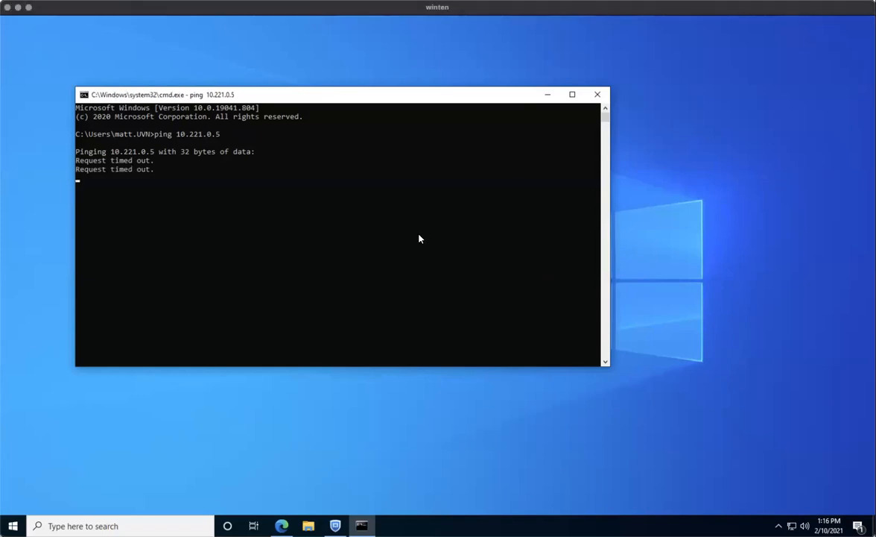
{"action": "key", "text": "ctrl+c"}
{"action": "key", "text": "Up"}
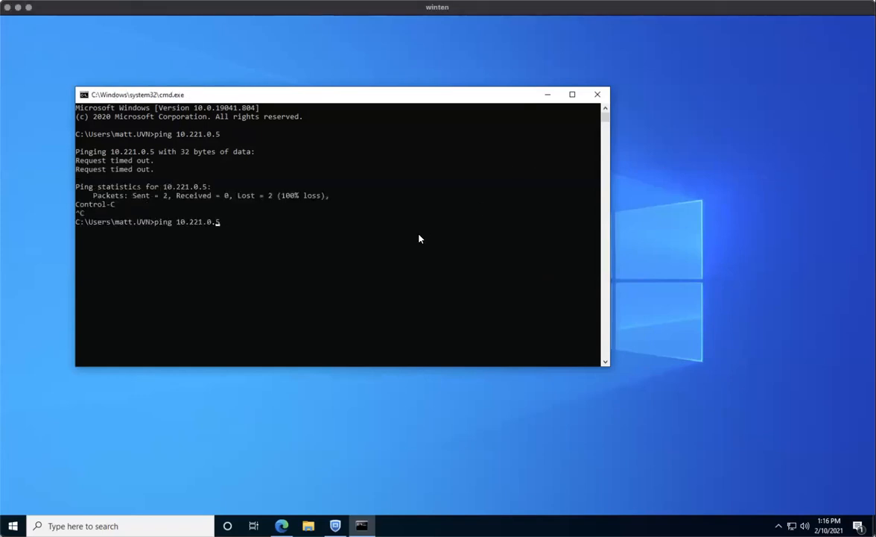
{"action": "key", "text": "BackSpace"}
{"action": "type", "text": "47"}
{"action": "key", "text": "Return"}
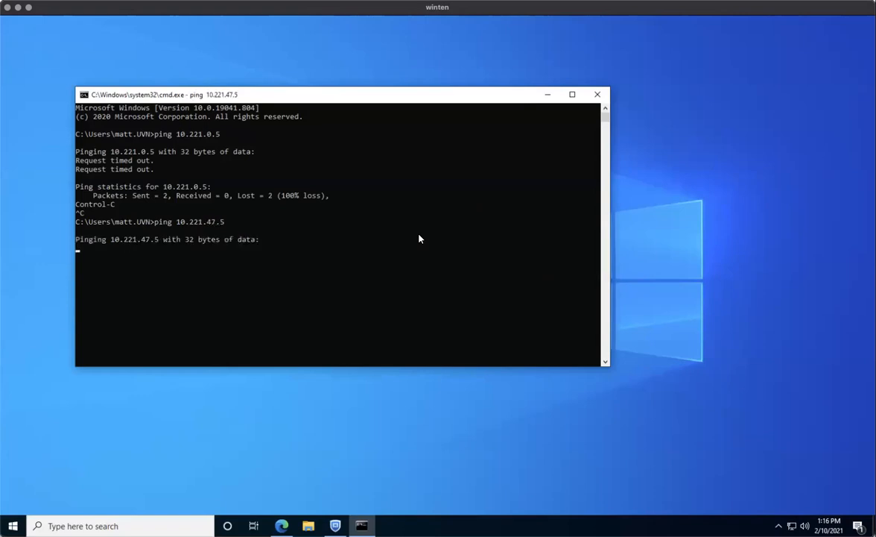
{"action": "key", "text": "super+Tab"}
{"action": "key", "text": "ctrl+c"}
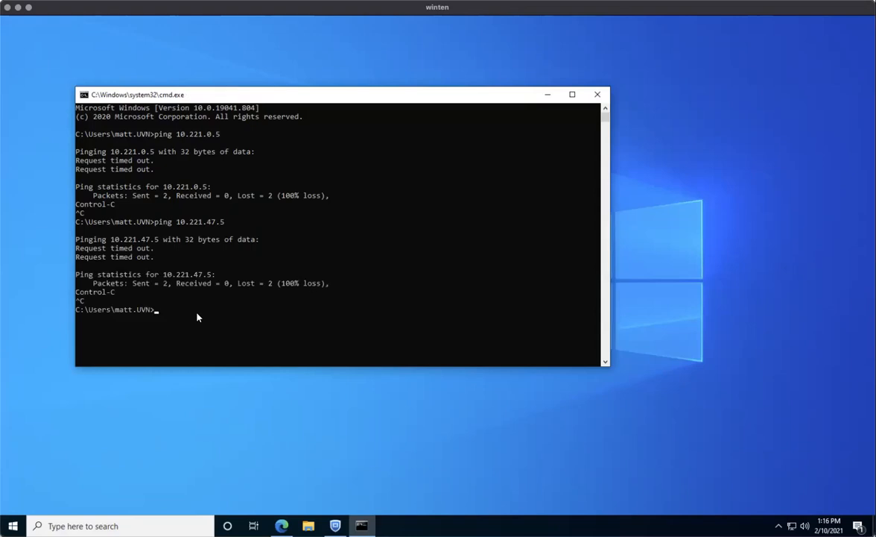
Run ipconfig to confirm this machine's IPv4 10.220.47.117, then return to the FortiGate dashboard.
{"action": "type", "text": "ipconfig"}
{"action": "key", "text": "Return"}
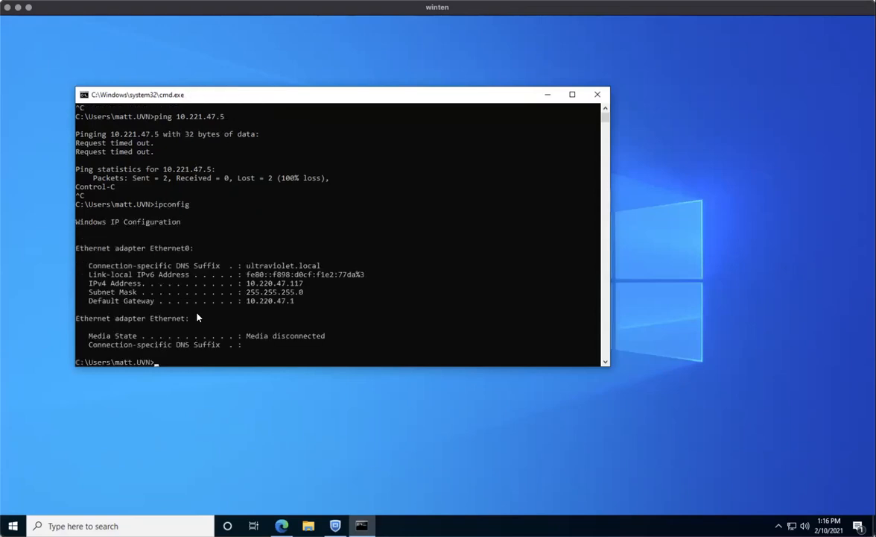
{"action": "left_click_drag", "start_coordinate": [248, 284], "coordinate": [301, 284]}
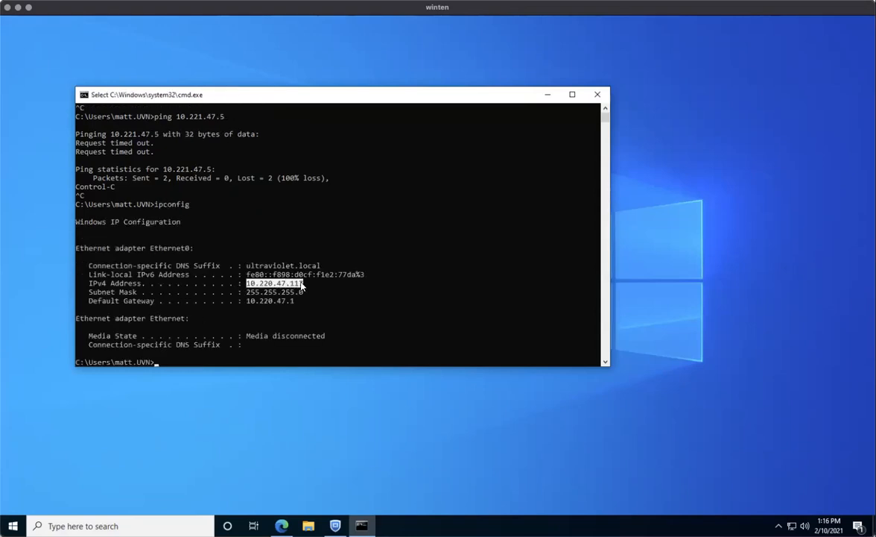
{"action": "left_click", "coordinate": [309, 291]}
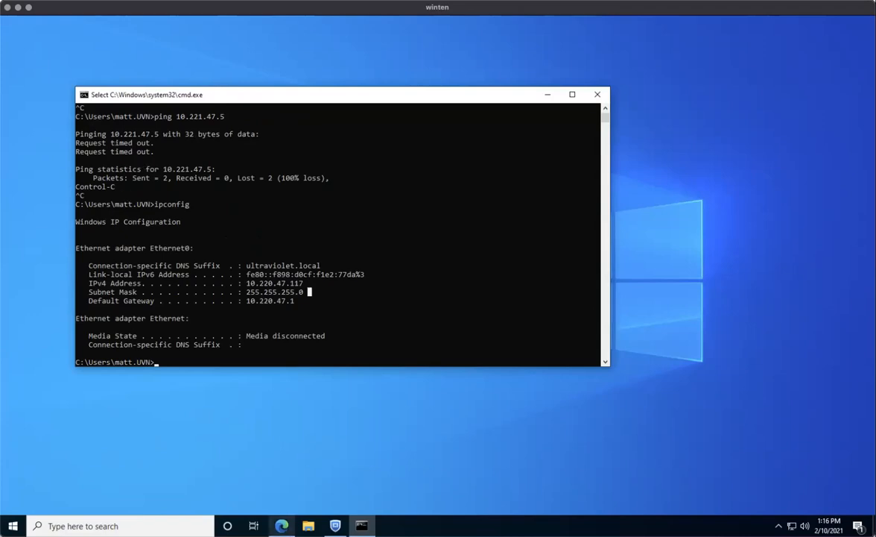
{"action": "left_click", "coordinate": [282, 526]}
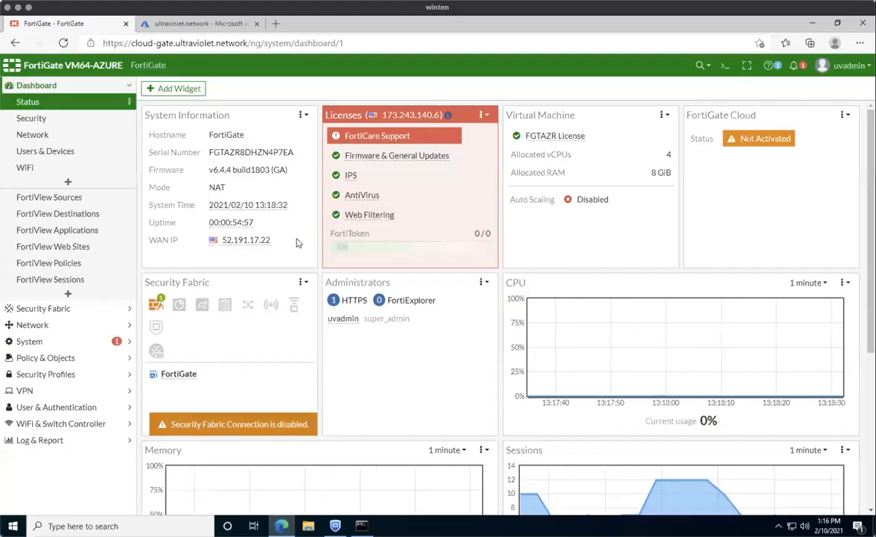
Review FortiGate interfaces port1 (10.221.0.4) and port2 (10.221.47.4), then move to the Azure portal.
{"action": "left_click", "coordinate": [44, 325]}
{"action": "left_click", "coordinate": [37, 135]}
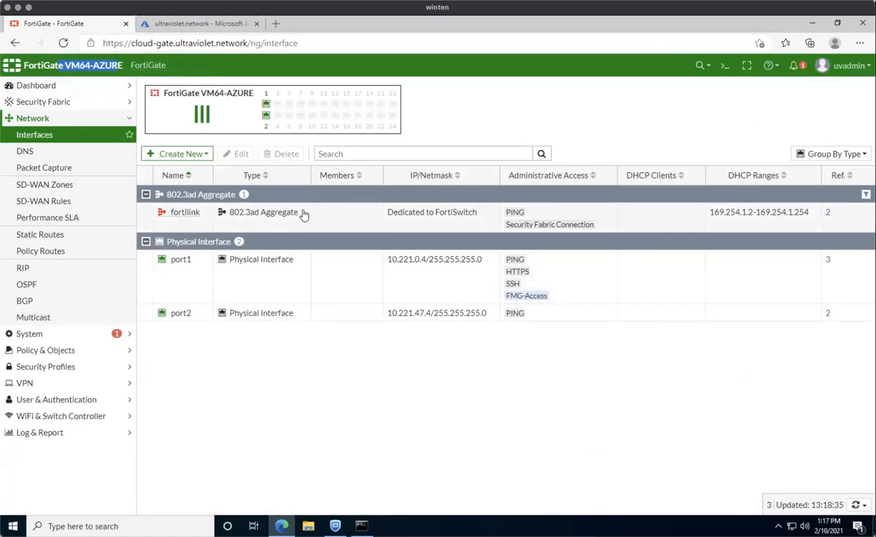
{"action": "left_click", "coordinate": [190, 27]}
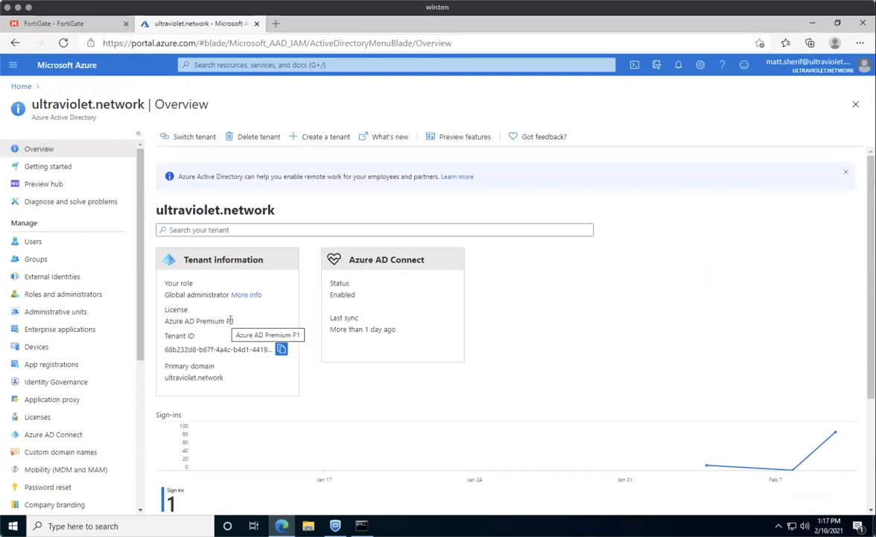
Search the gallery for 'Fortinet' and create the FortiGate SSL VPN app named uv.azure.ssl.vpn.
{"action": "left_click", "coordinate": [65, 330]}
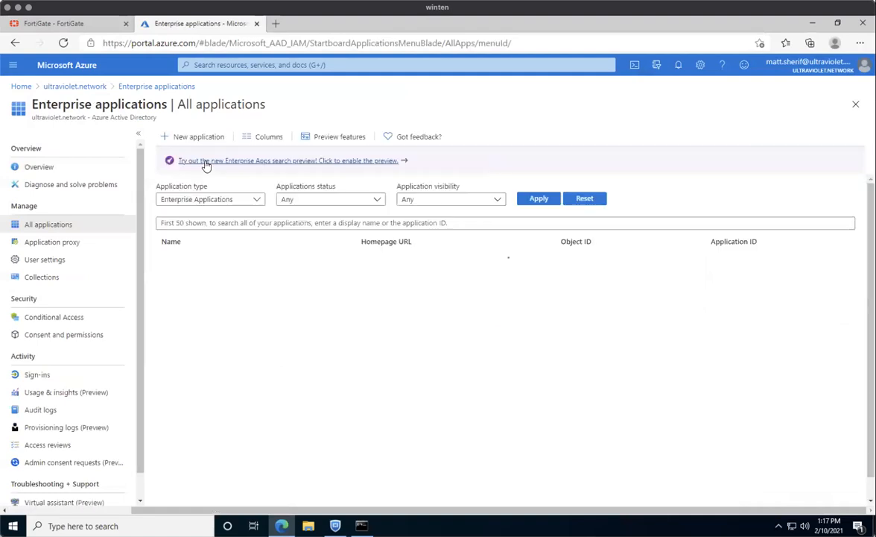
{"action": "left_click", "coordinate": [187, 137]}
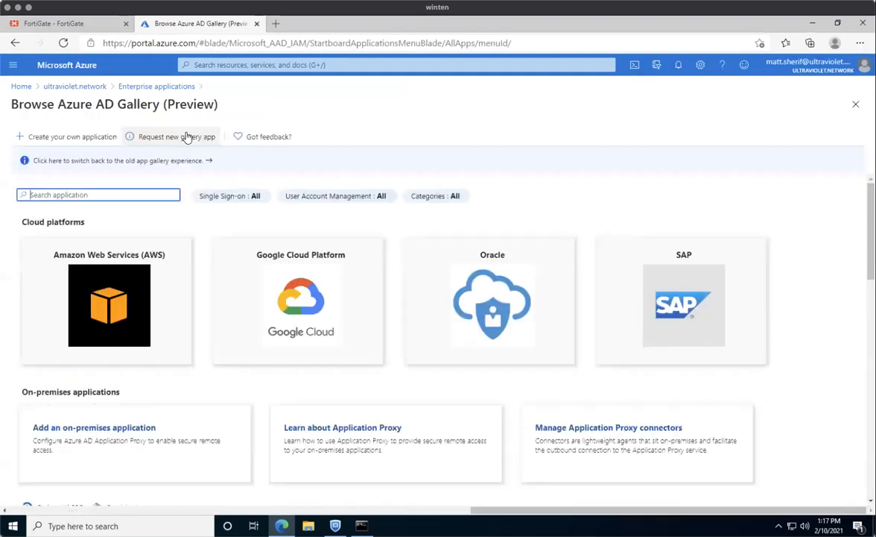
{"action": "type", "text": "Fortinet"}
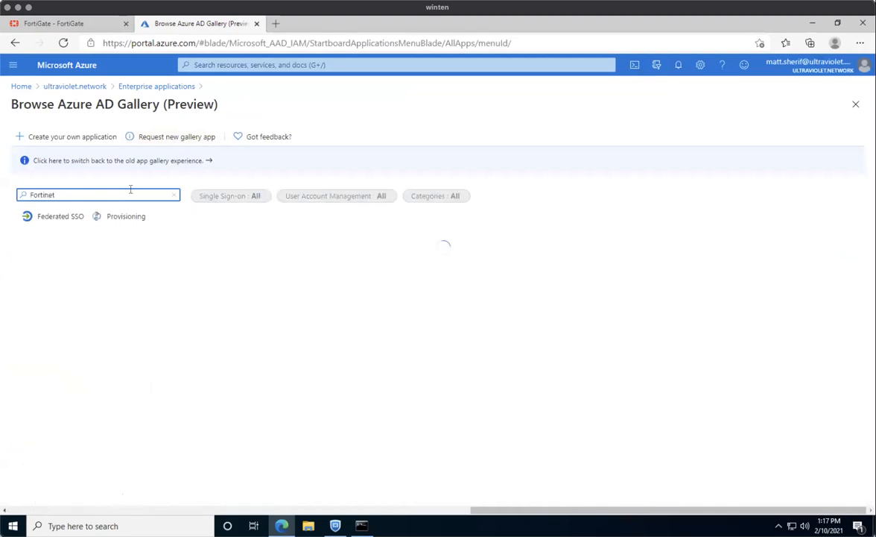
{"action": "left_click", "coordinate": [129, 303]}
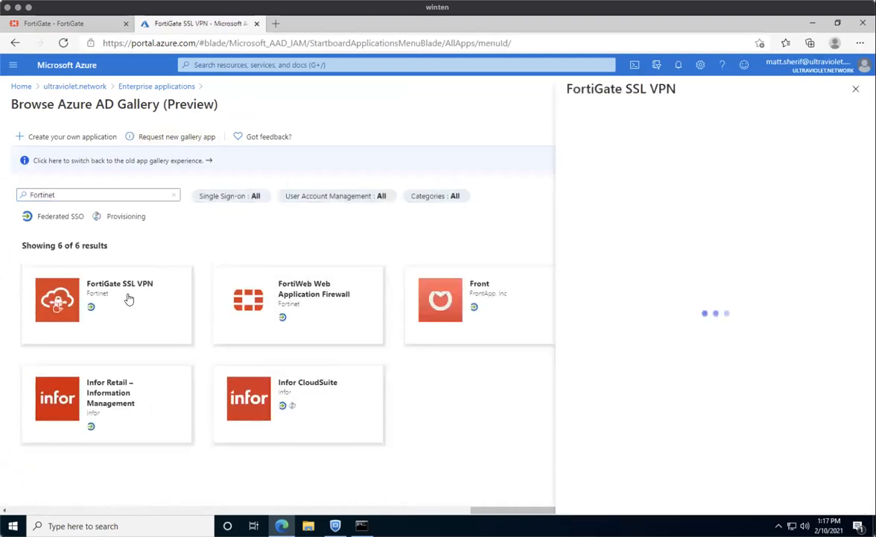
{"action": "left_click_drag", "start_coordinate": [709, 145], "coordinate": [622, 147]}
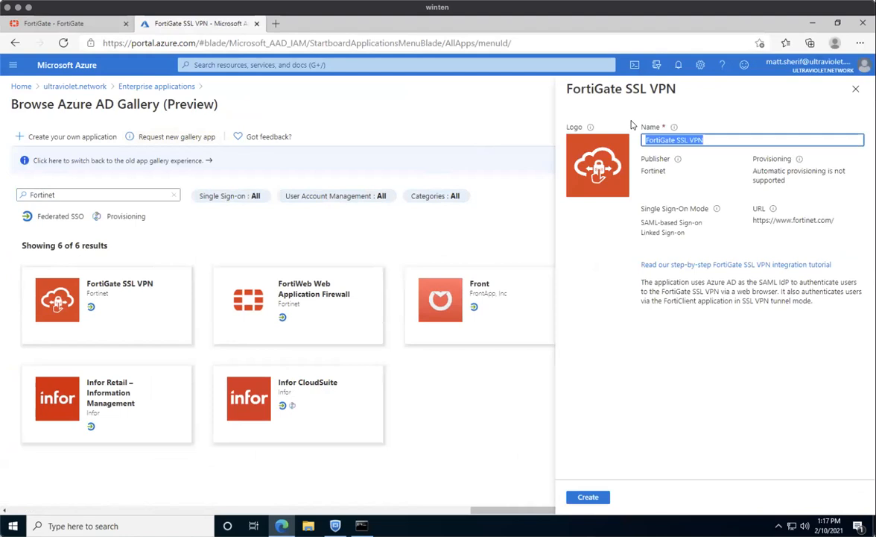
{"action": "key", "text": "BackSpace"}
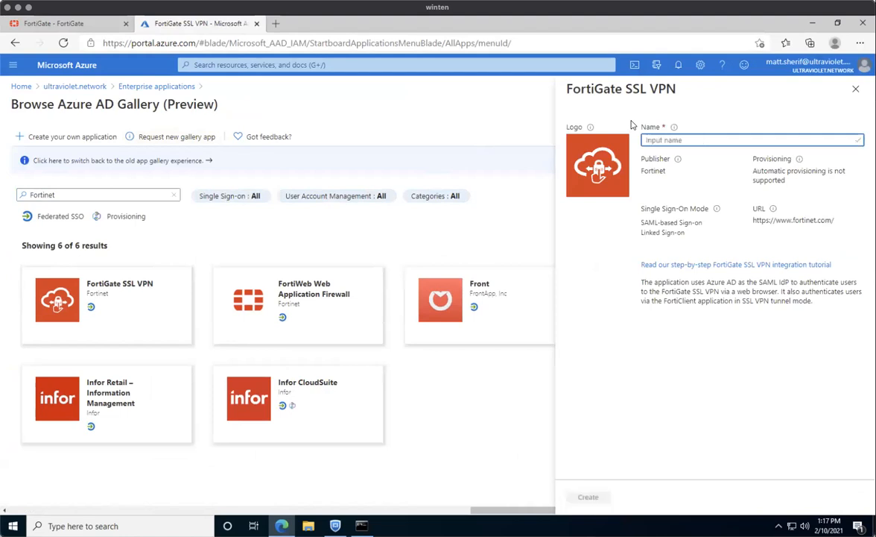
{"action": "type", "text": "uva"}
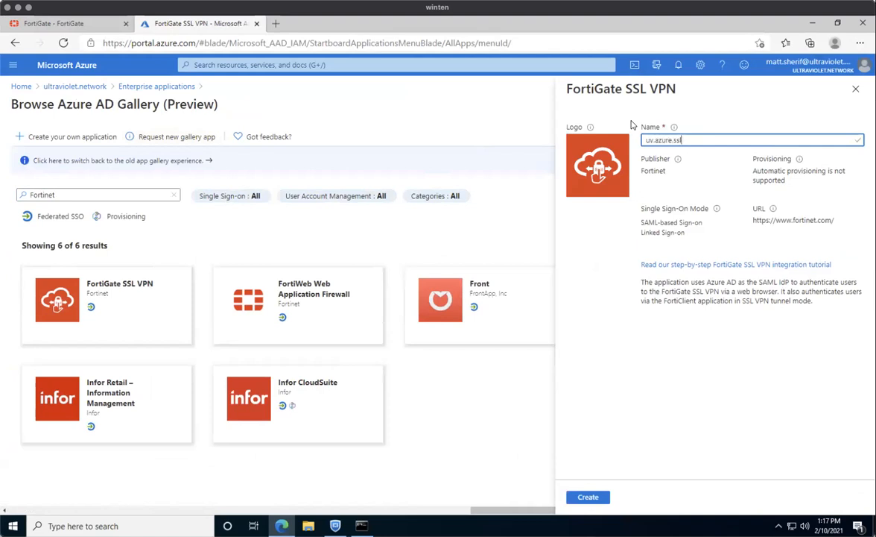
{"action": "left_click", "coordinate": [588, 496]}
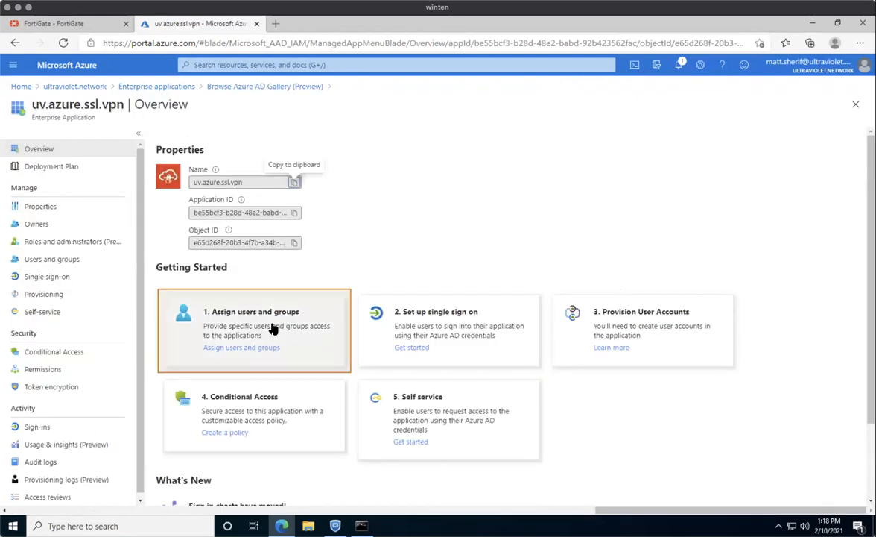
Assign one user to uv.azure.ssl.vpn with Default Access and return to the app overview.
{"action": "left_click", "coordinate": [273, 327]}
{"action": "left_click", "coordinate": [188, 139]}
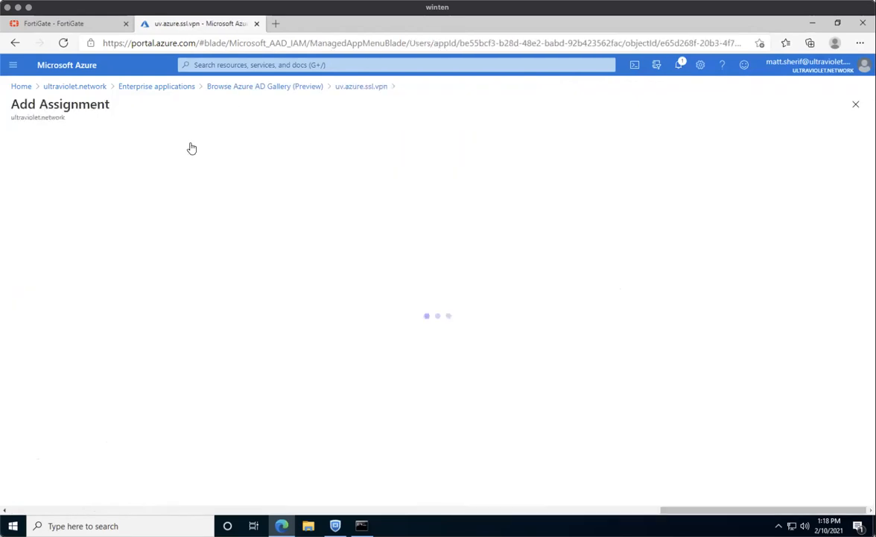
{"action": "left_click", "coordinate": [168, 164]}
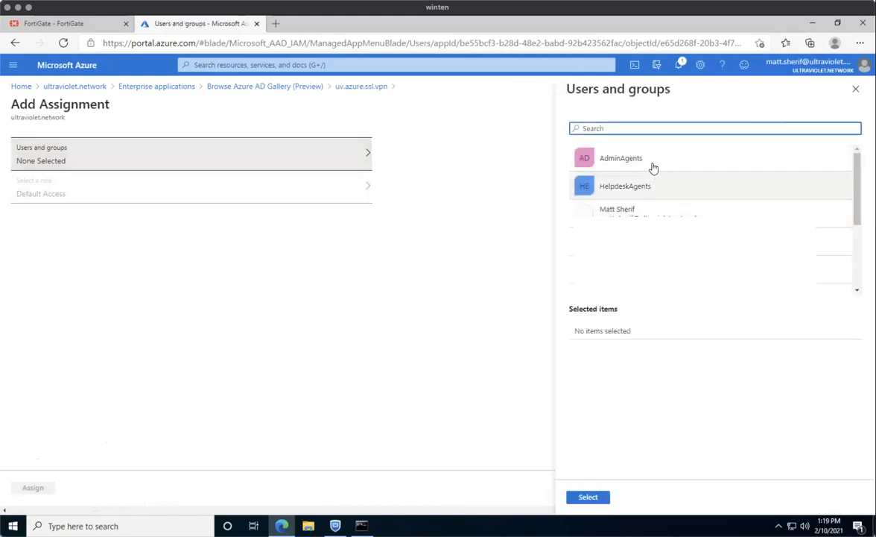
{"action": "left_click", "coordinate": [662, 215]}
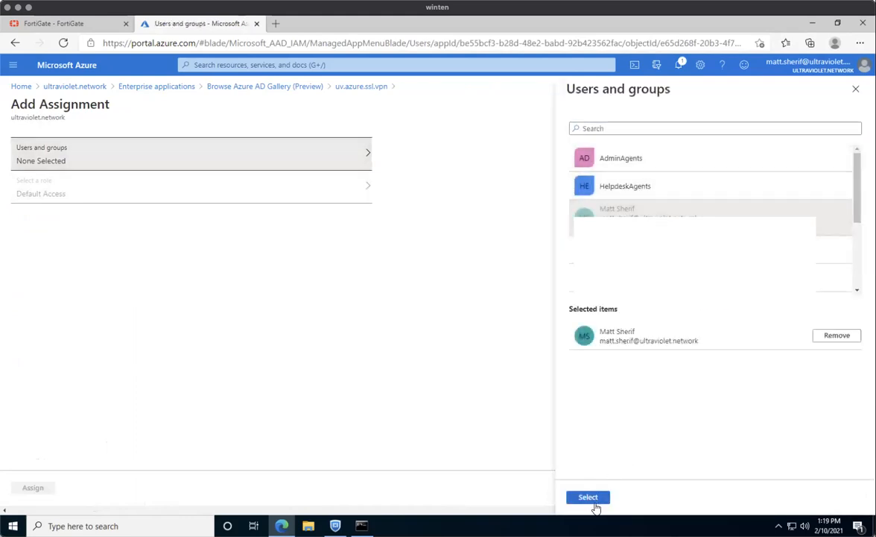
{"action": "left_click", "coordinate": [596, 503]}
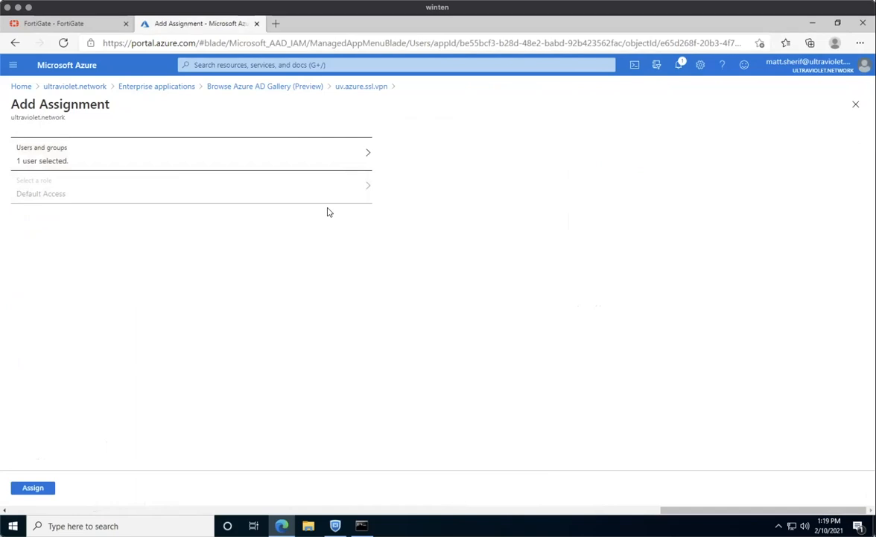
{"action": "left_click", "coordinate": [33, 489]}
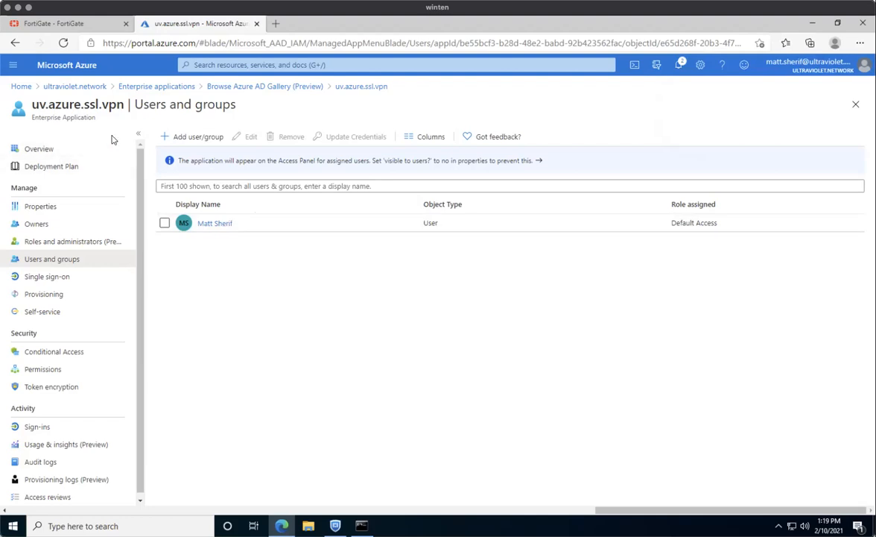
{"action": "left_click", "coordinate": [78, 152]}
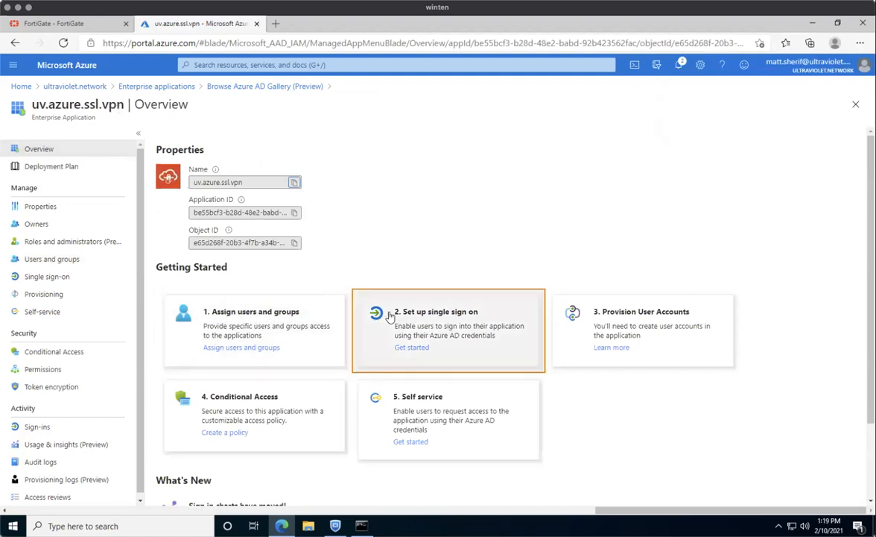
{"action": "left_click", "coordinate": [457, 311]}
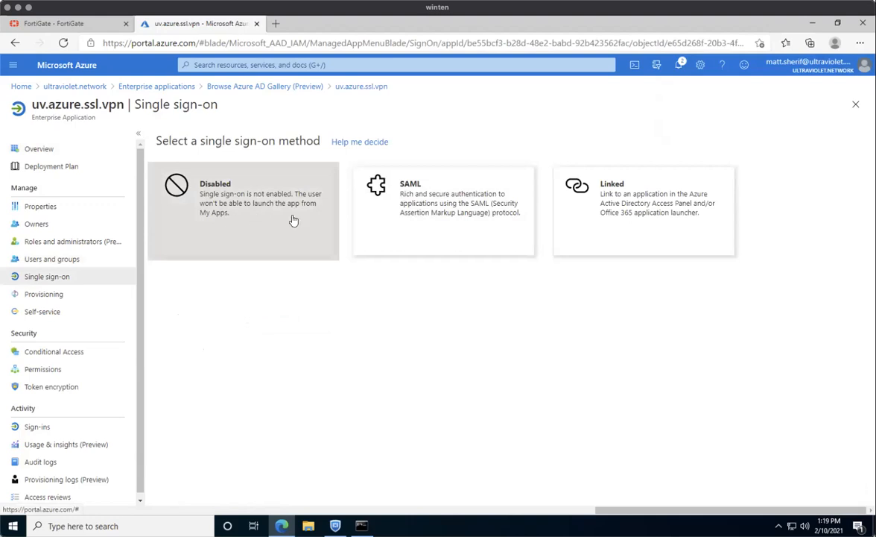
{"action": "left_click", "coordinate": [423, 209]}
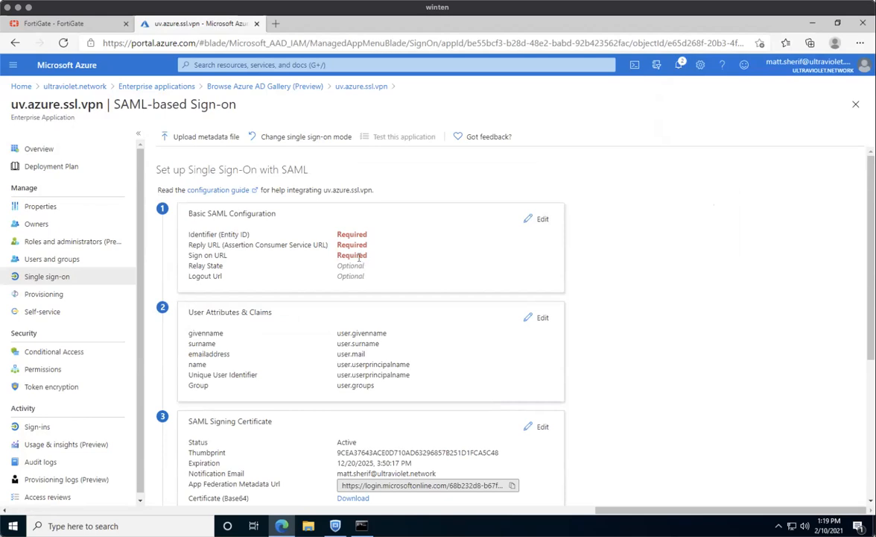
{"action": "left_click", "coordinate": [532, 220]}
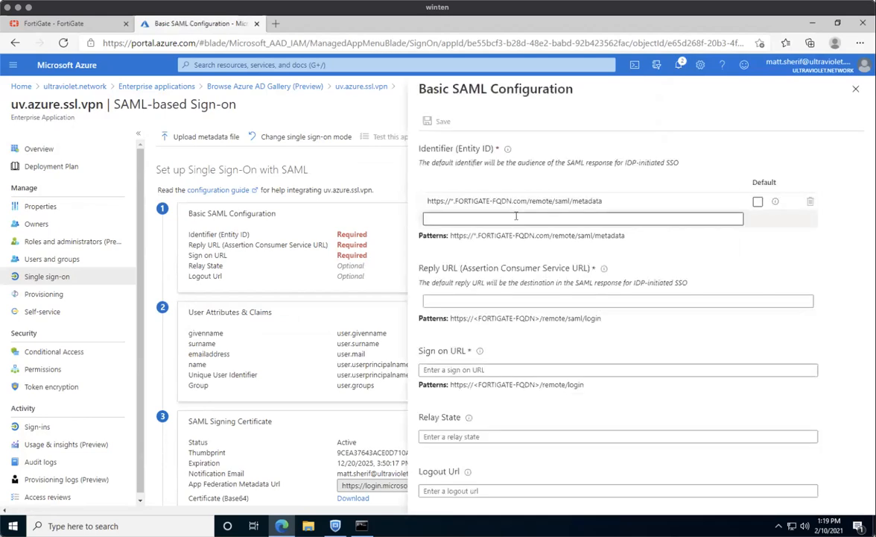
{"action": "left_click", "coordinate": [525, 201]}
{"action": "left_click", "coordinate": [527, 200]}
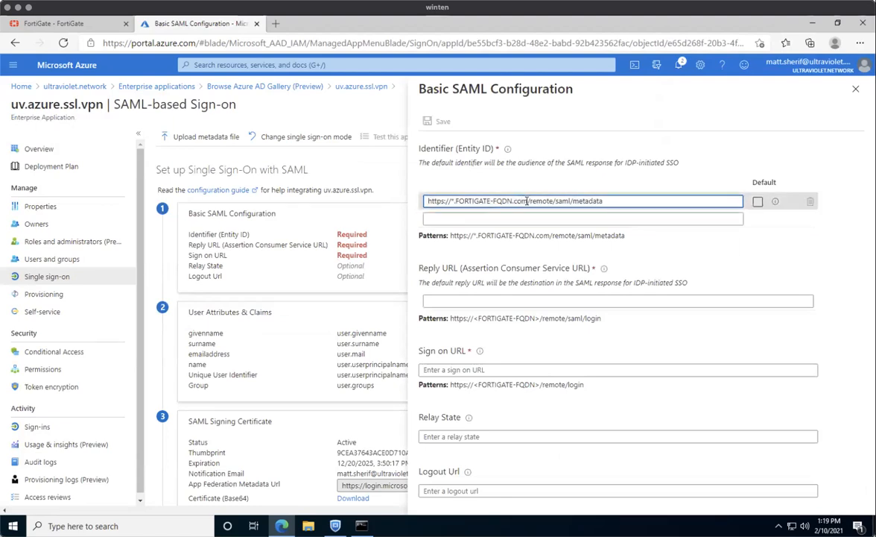
{"action": "left_click_drag", "start_coordinate": [527, 201], "coordinate": [450, 201]}
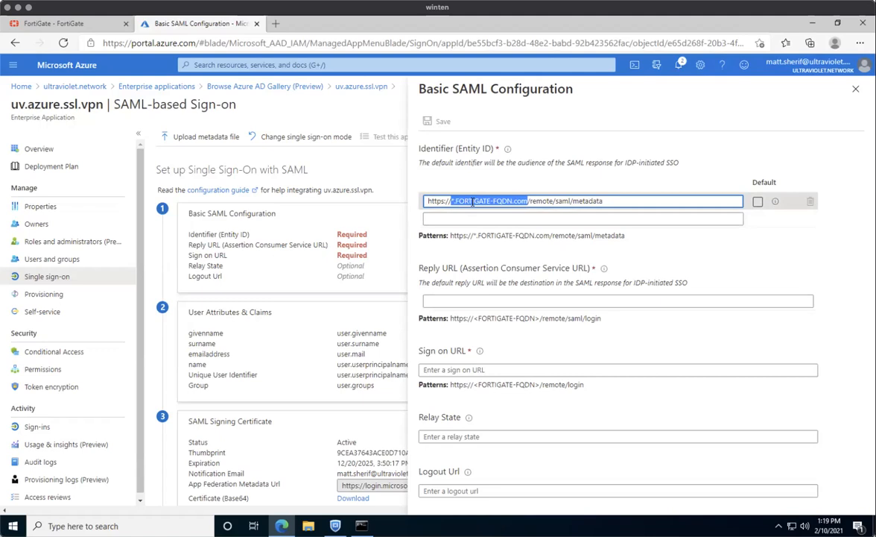
{"action": "type", "text": "sso."}
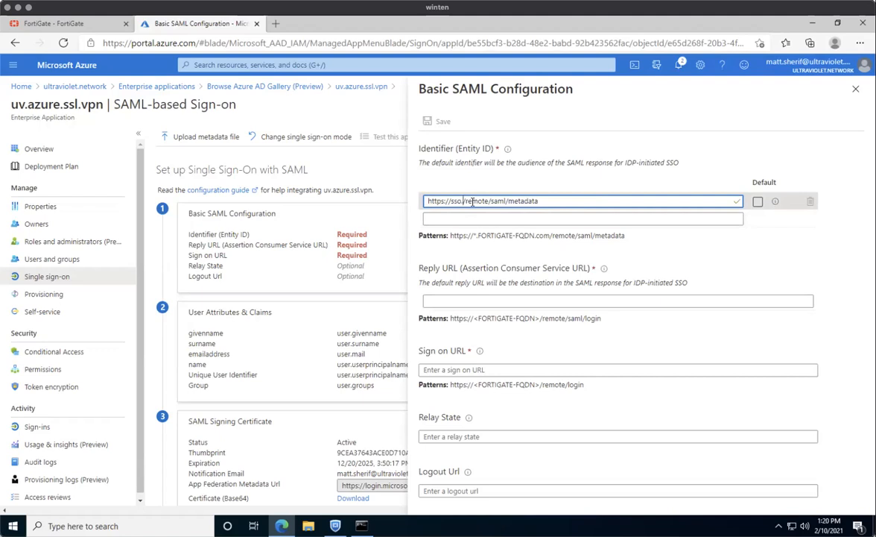
{"action": "type", "text": "ultravio"}
{"action": "type", "text": "let.network"}
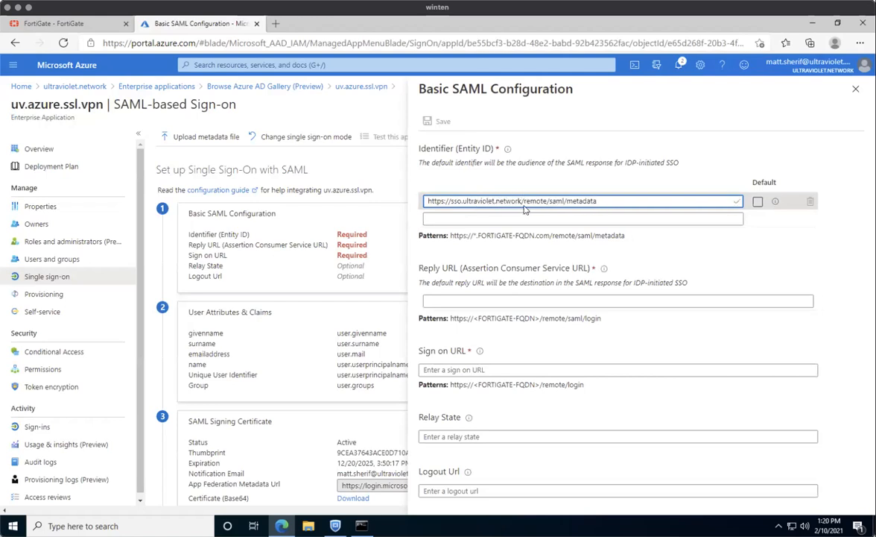
{"action": "left_click", "coordinate": [758, 202]}
{"action": "left_click", "coordinate": [498, 298]}
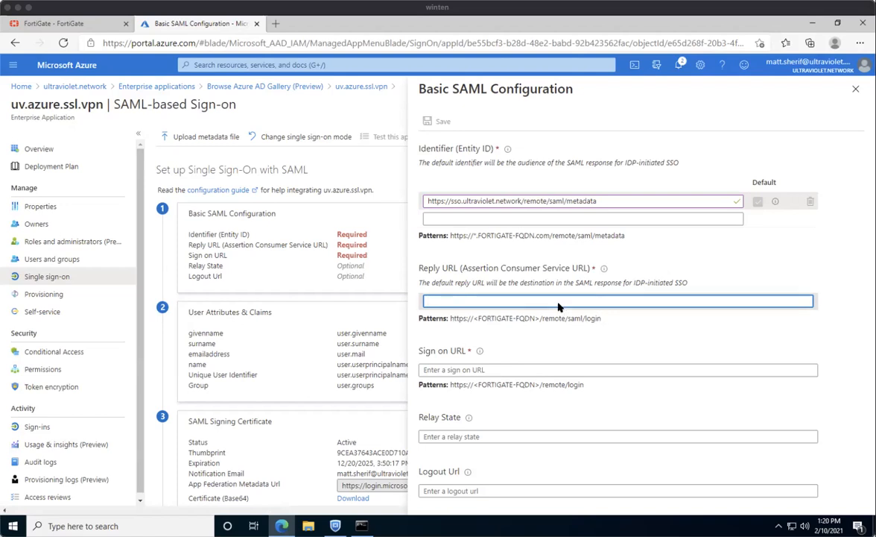
Enter Reply URL .../remote/saml/login, Sign on URL .../remote/login, Logout URL .../remote/saml/logout for sso.ultraviolet.network.
{"action": "type", "text": "https://"}
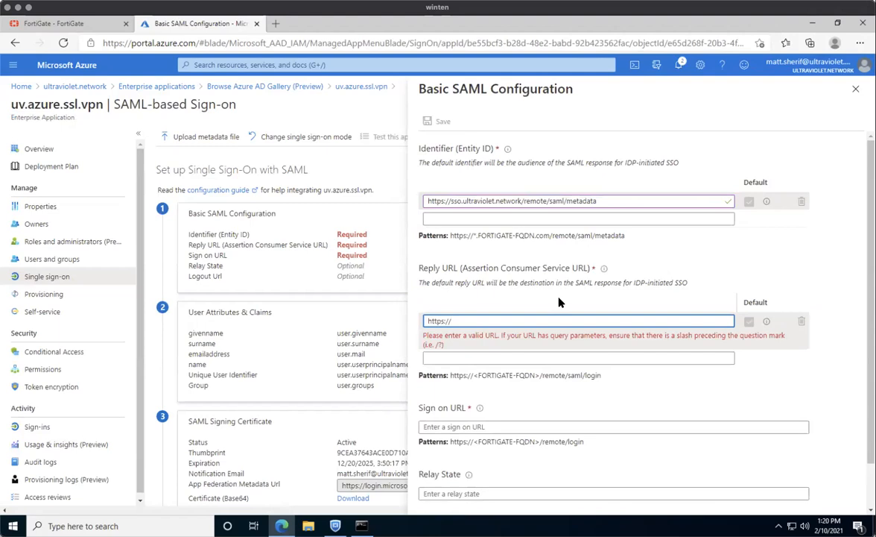
{"action": "type", "text": "sso.ultraviolet.n"}
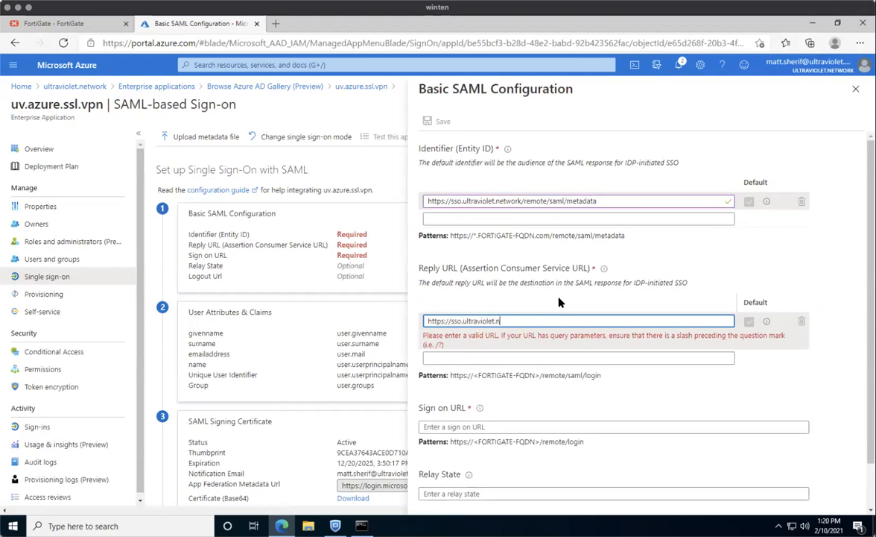
{"action": "type", "text": "etwork/remote/saml/login"}
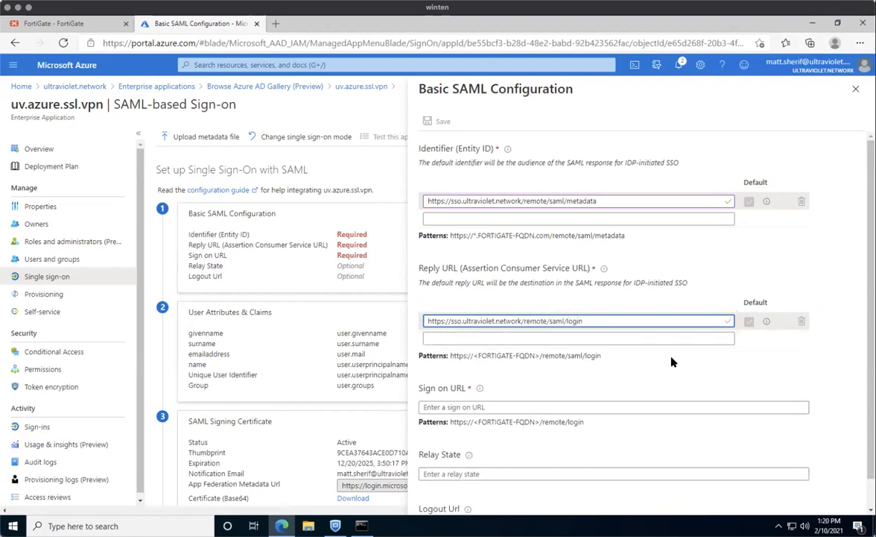
{"action": "left_click", "coordinate": [498, 407]}
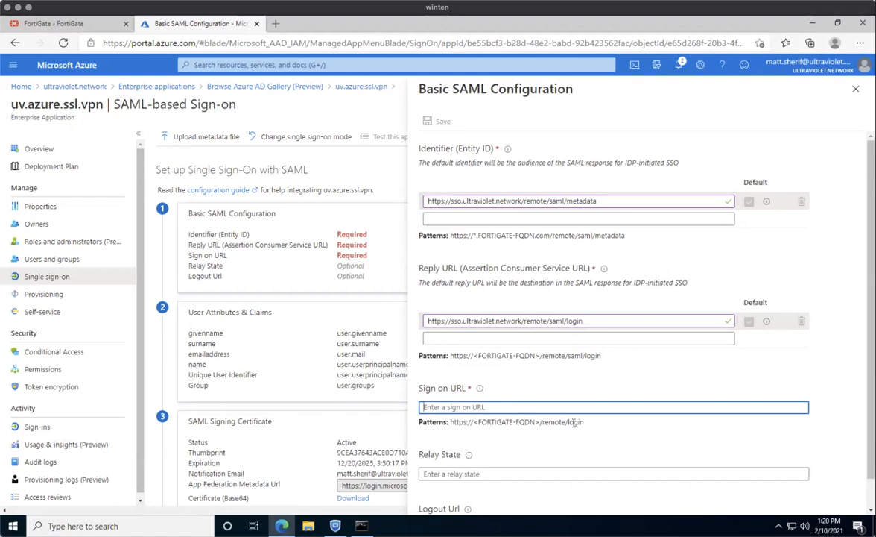
{"action": "left_click", "coordinate": [495, 415]}
{"action": "left_click", "coordinate": [478, 405]}
{"action": "type", "text": "https://"}
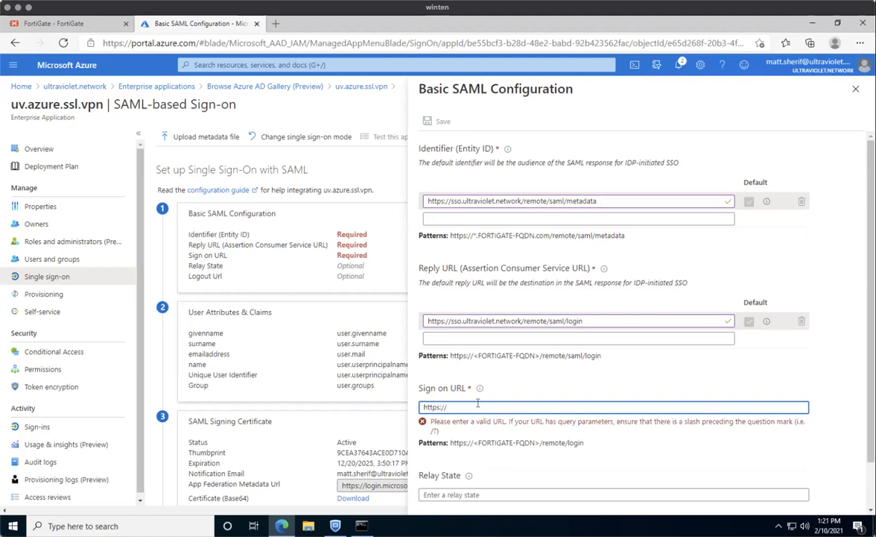
{"action": "type", "text": "sso.ultraviolet.network/remote/login"}
{"action": "scroll", "coordinate": [477, 447], "scroll_direction": "down", "scroll_amount": 1}
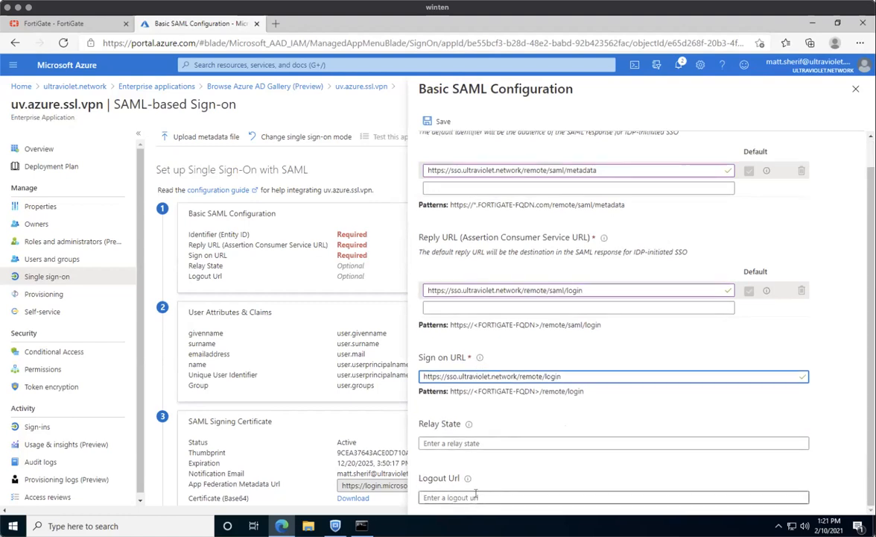
{"action": "left_click", "coordinate": [477, 495]}
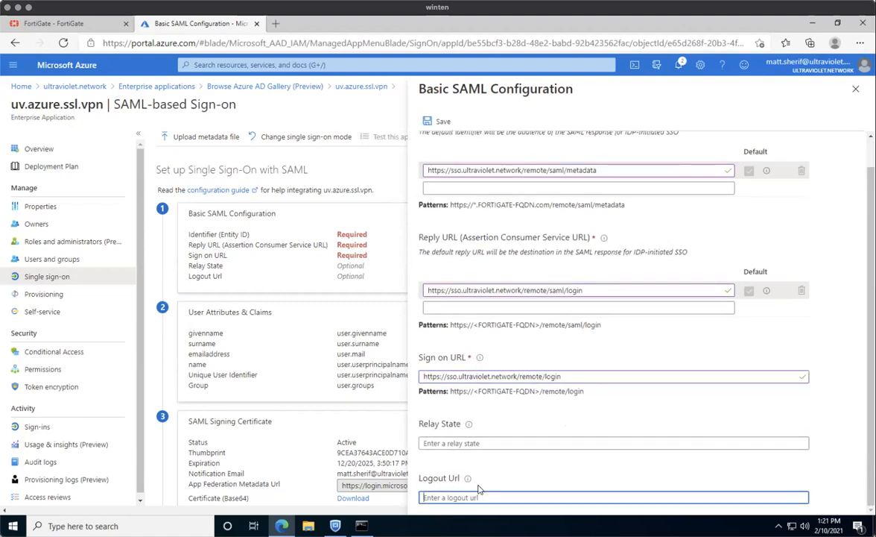
{"action": "type", "text": "https://sso.ultraviol"}
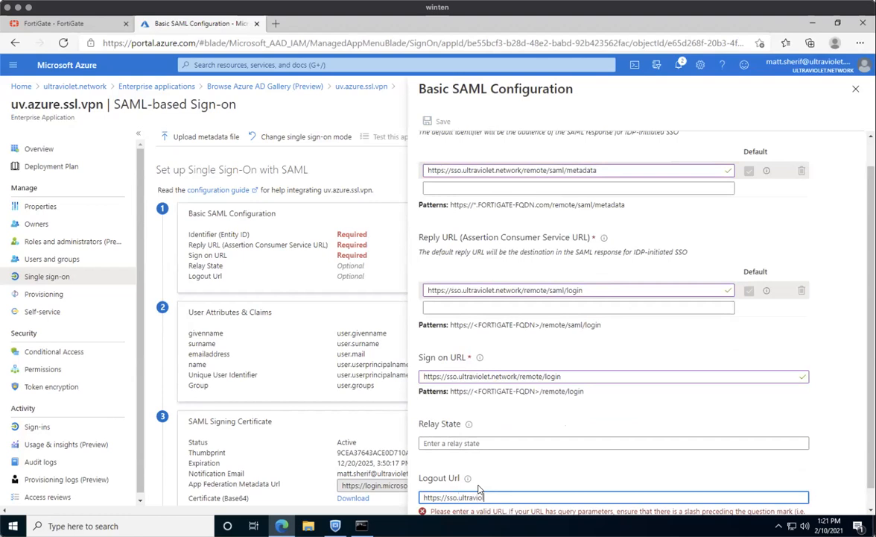
{"action": "type", "text": "et.network/remot"}
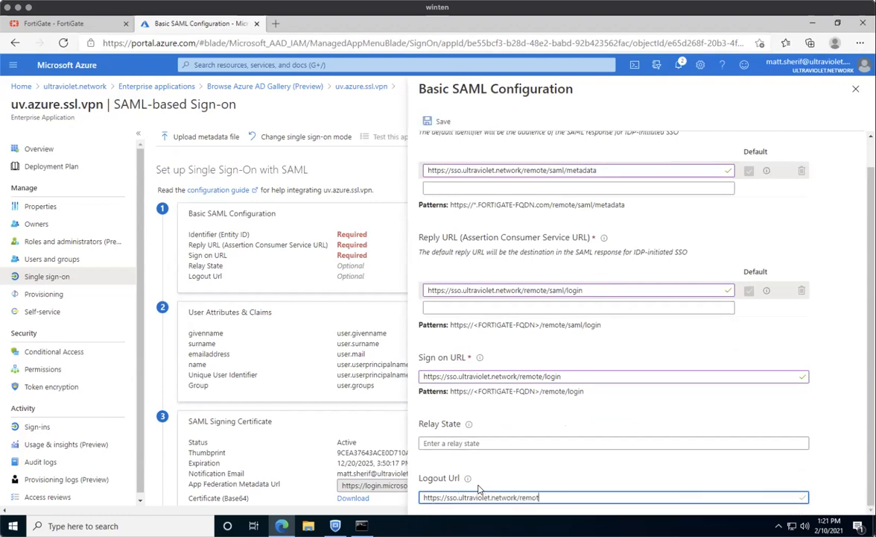
{"action": "type", "text": "e/saml/logout"}
{"action": "scroll", "coordinate": [414, 187], "scroll_direction": "up", "scroll_amount": 1}
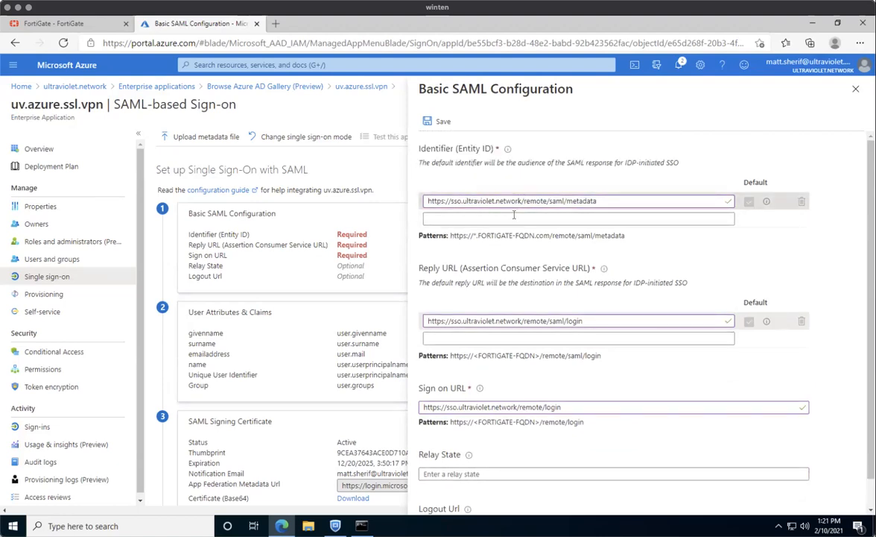
{"action": "scroll", "coordinate": [514, 215], "scroll_direction": "down", "scroll_amount": 1}
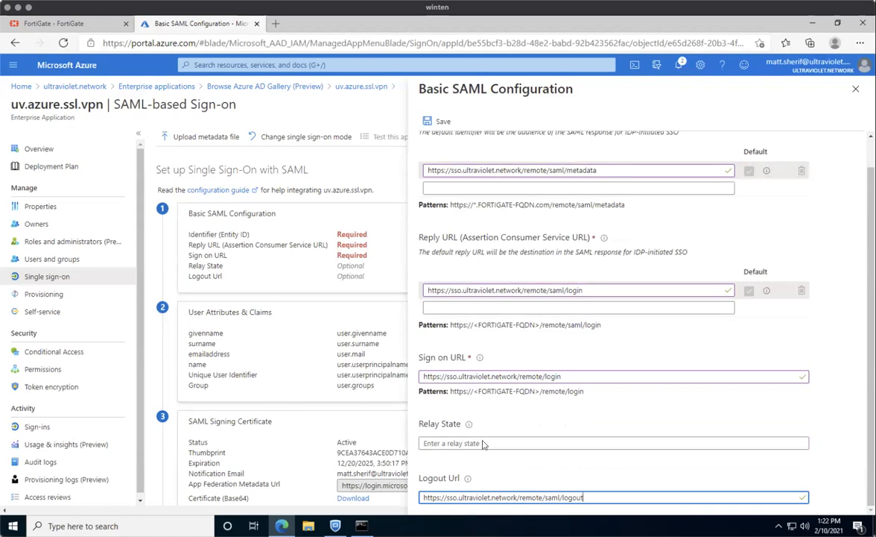
{"action": "scroll", "coordinate": [629, 275], "scroll_direction": "up", "scroll_amount": 1}
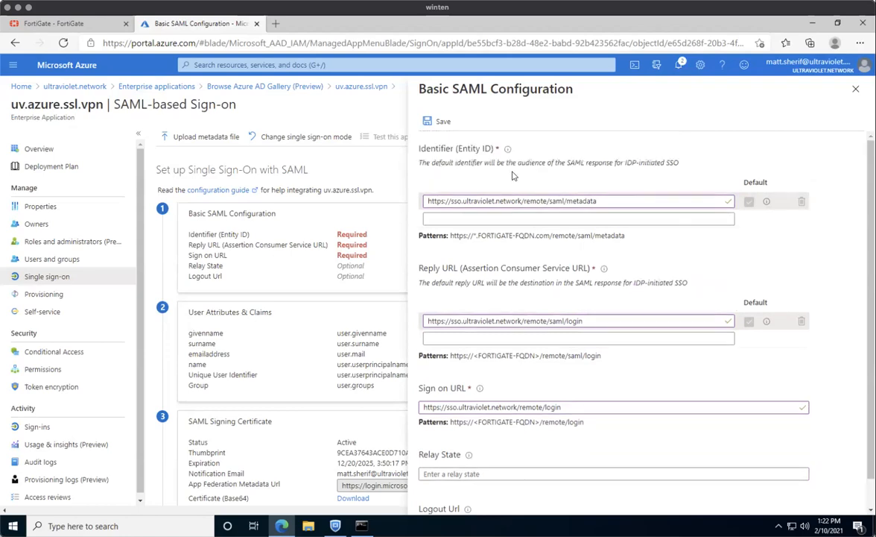
Save the Basic SAML Configuration, close the panel, and choose to test later.
{"action": "left_click", "coordinate": [440, 122]}
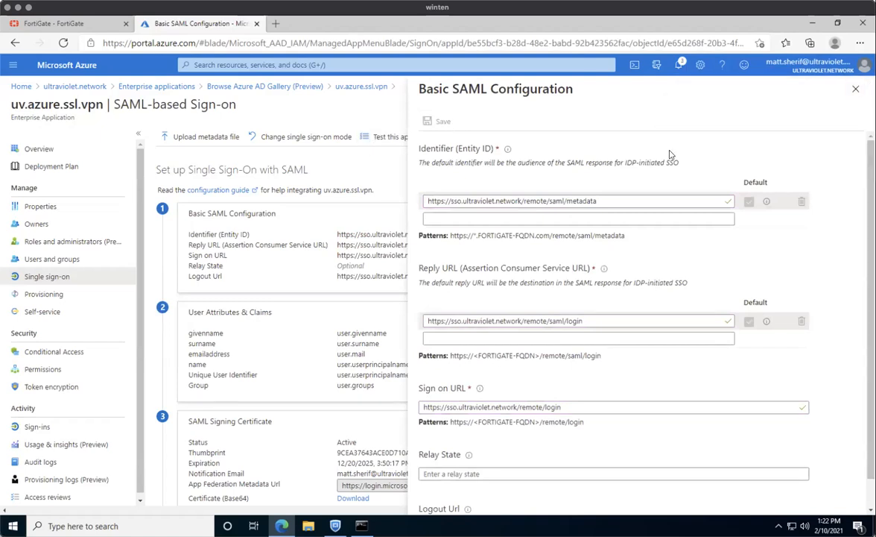
{"action": "left_click", "coordinate": [856, 88]}
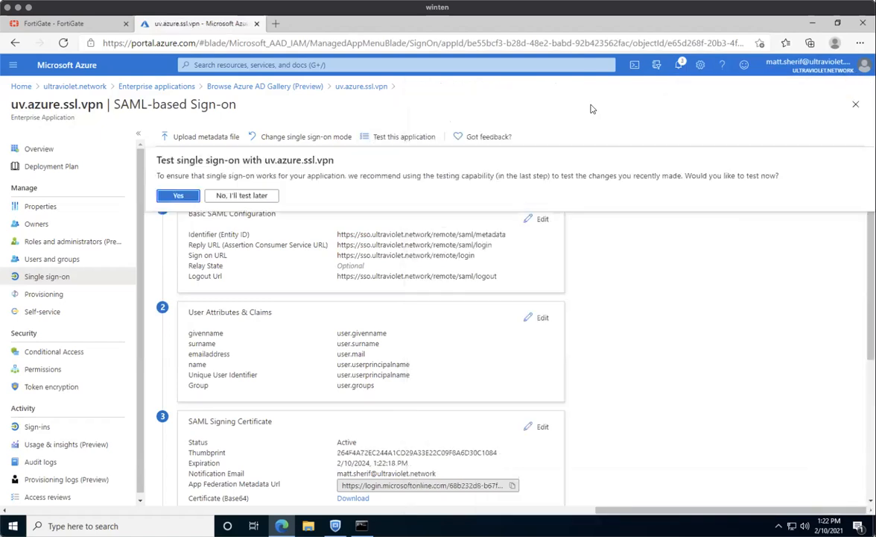
{"action": "left_click", "coordinate": [237, 195]}
{"action": "scroll", "coordinate": [472, 266], "scroll_direction": "down", "scroll_amount": 3}
{"action": "scroll", "coordinate": [471, 265], "scroll_direction": "up", "scroll_amount": 3}
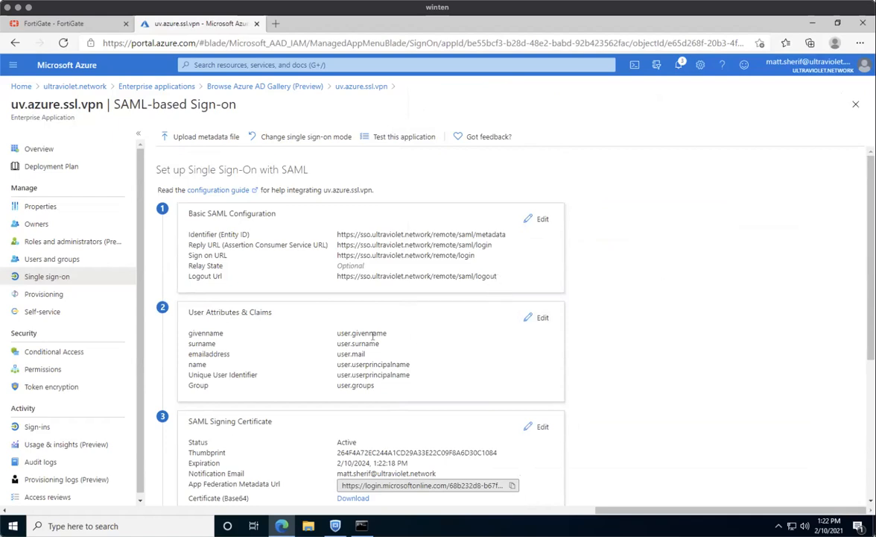
Add and save a claim named 'username' sourced from user.userprincipalname.
{"action": "left_click", "coordinate": [542, 320]}
{"action": "left_click", "coordinate": [61, 139]}
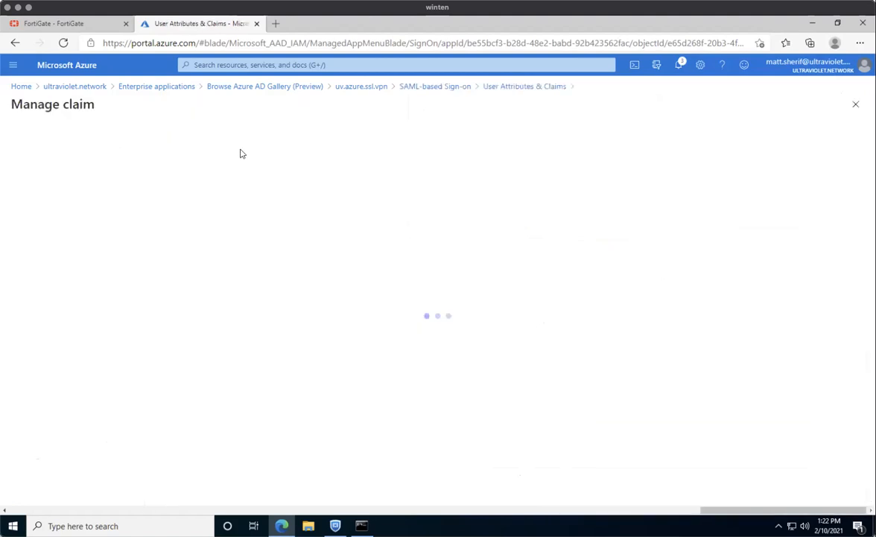
{"action": "left_click", "coordinate": [272, 155]}
{"action": "type", "text": "username"}
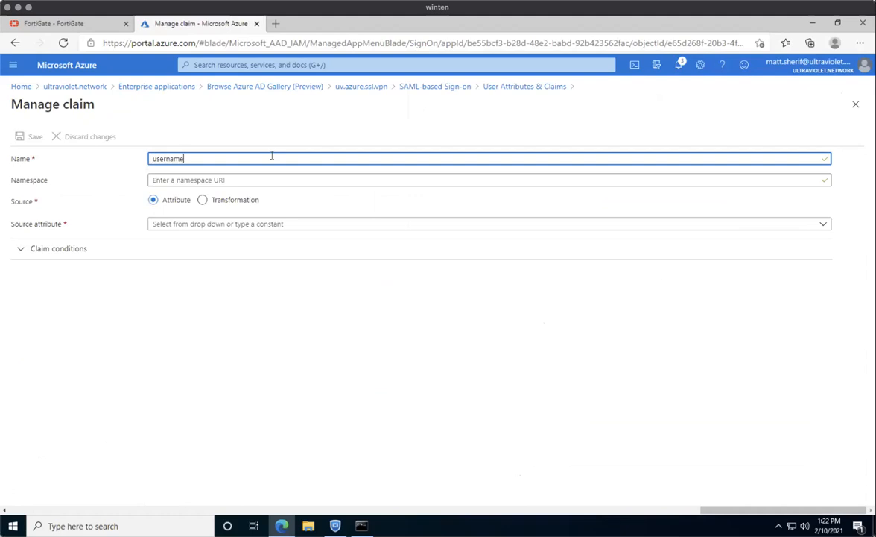
{"action": "left_click", "coordinate": [240, 230]}
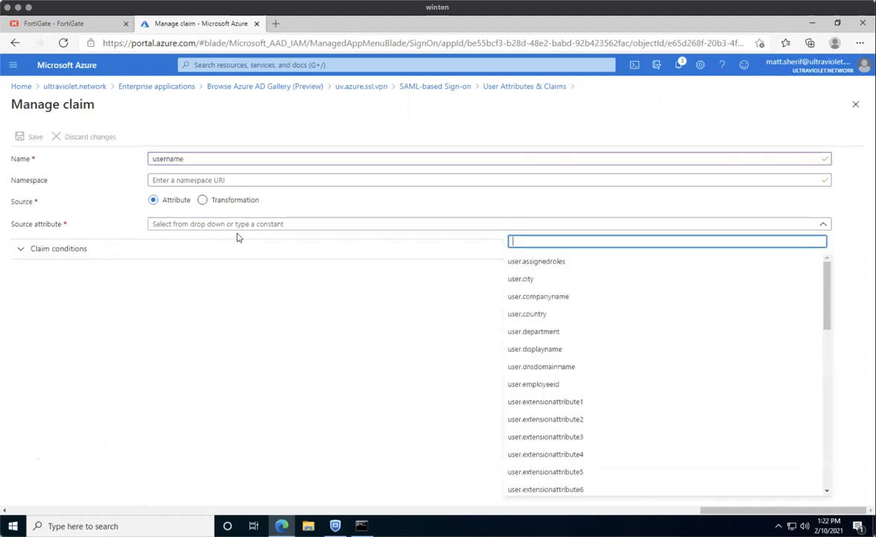
{"action": "type", "text": "user"}
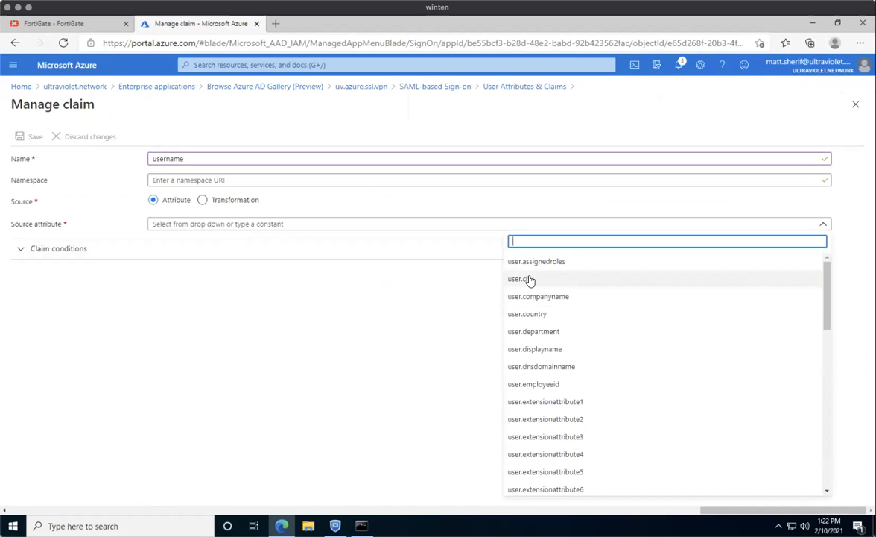
{"action": "type", "text": ".user"}
{"action": "left_click", "coordinate": [551, 261]}
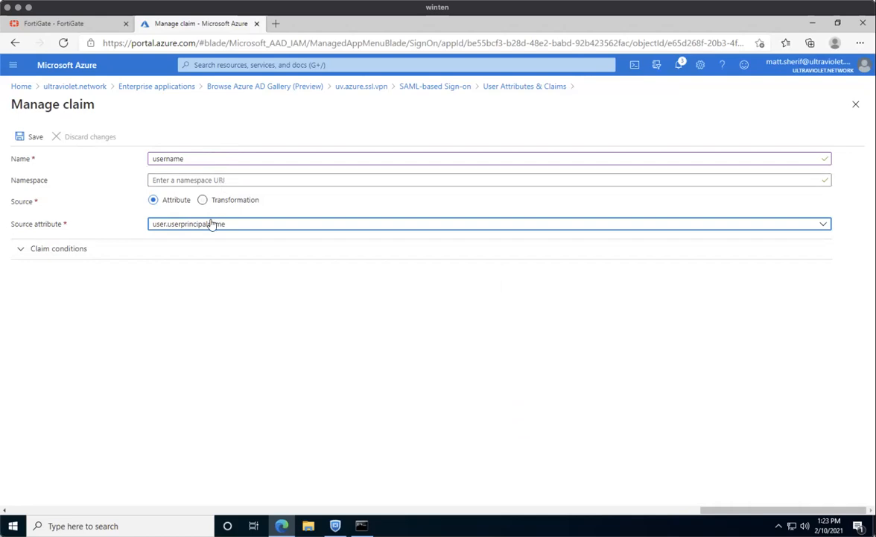
{"action": "left_click", "coordinate": [30, 137]}
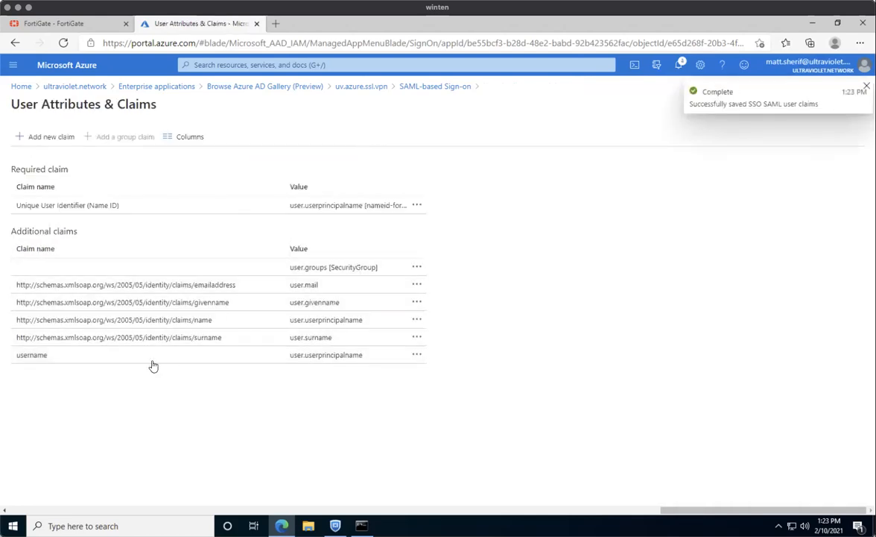
{"action": "left_click", "coordinate": [435, 87]}
{"action": "scroll", "coordinate": [392, 320], "scroll_direction": "down", "scroll_amount": 5}
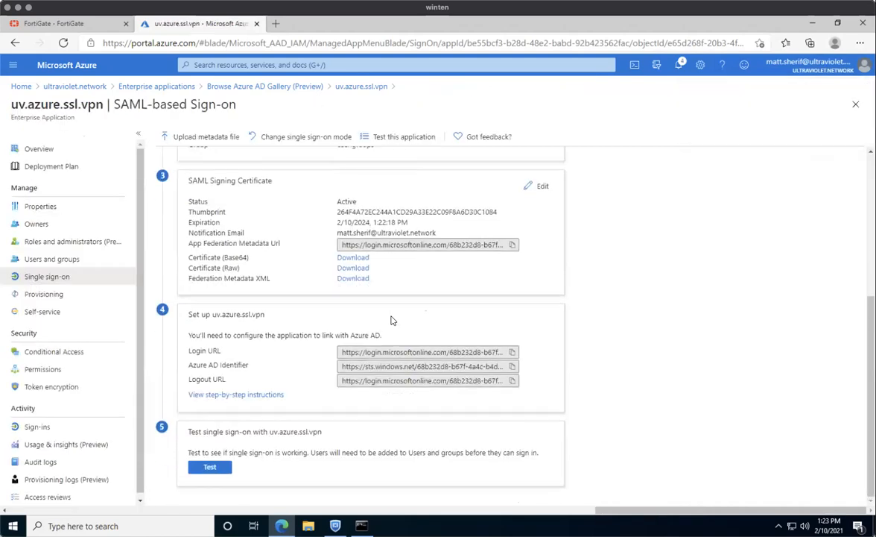
{"action": "scroll", "coordinate": [393, 321], "scroll_direction": "up", "scroll_amount": 2}
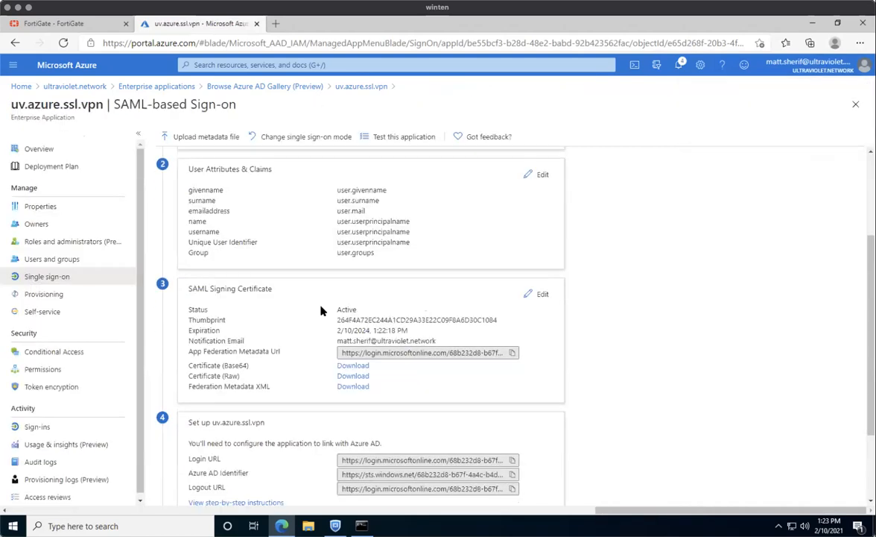
{"action": "left_click", "coordinate": [358, 365]}
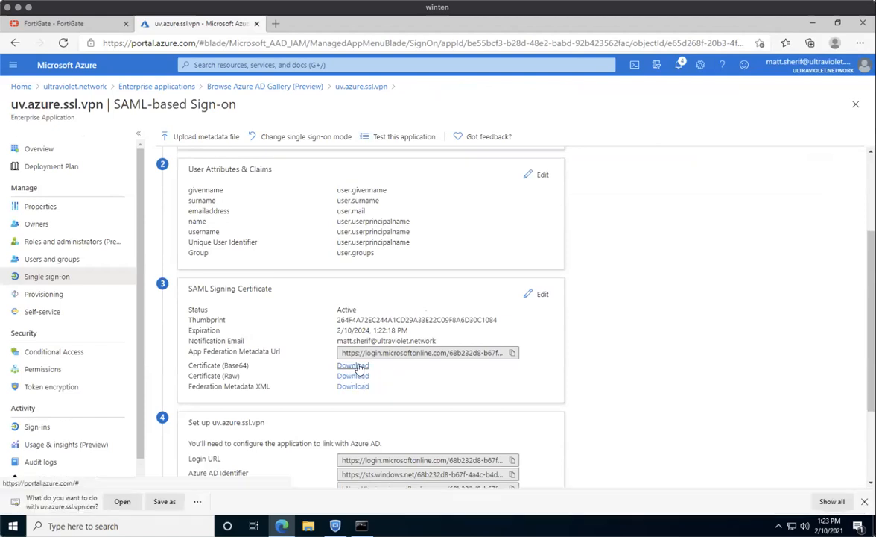
{"action": "left_click", "coordinate": [196, 504]}
{"action": "left_click", "coordinate": [209, 463]}
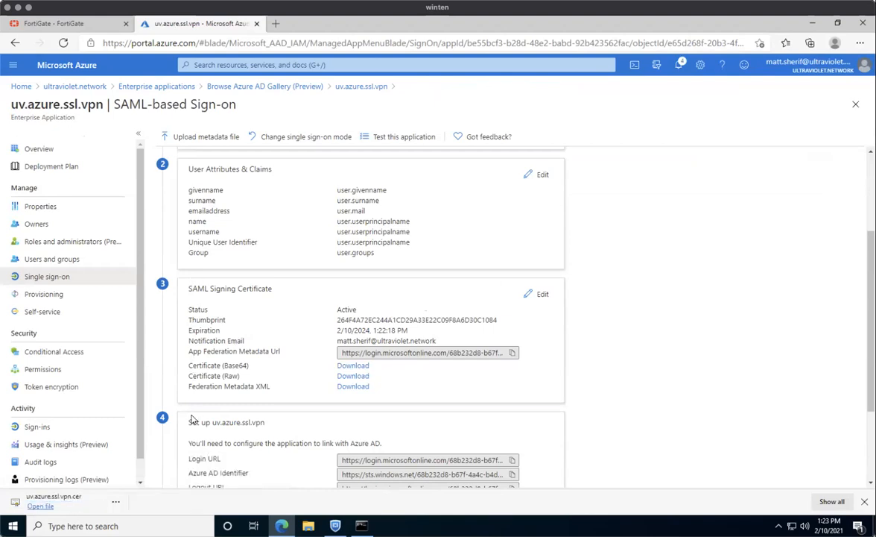
{"action": "scroll", "coordinate": [601, 323], "scroll_direction": "down", "scroll_amount": 2}
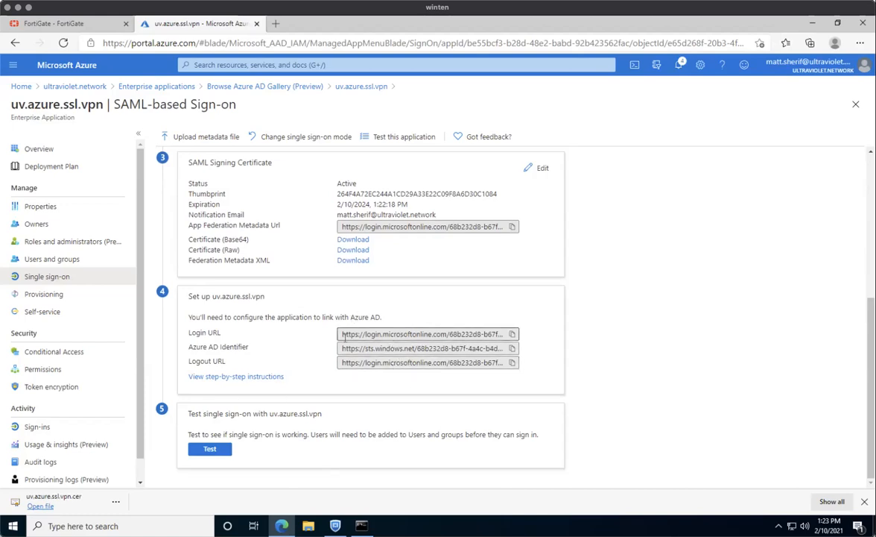
{"action": "scroll", "coordinate": [346, 334], "scroll_direction": "up", "scroll_amount": 5}
{"action": "scroll", "coordinate": [345, 335], "scroll_direction": "down", "scroll_amount": 3}
{"action": "scroll", "coordinate": [345, 342], "scroll_direction": "down", "scroll_amount": 1}
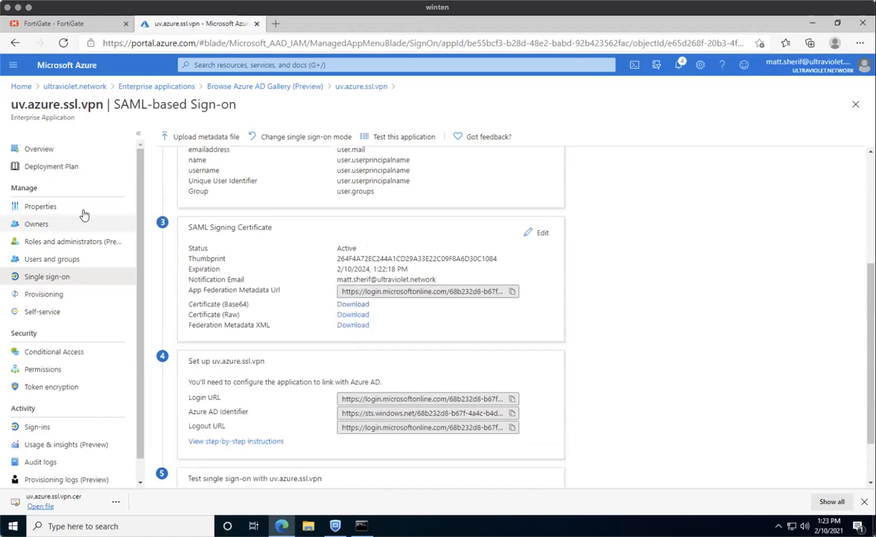
Start a new conditional access policy named ssl.vpn.2fa applying to all users.
{"action": "left_click", "coordinate": [356, 87]}
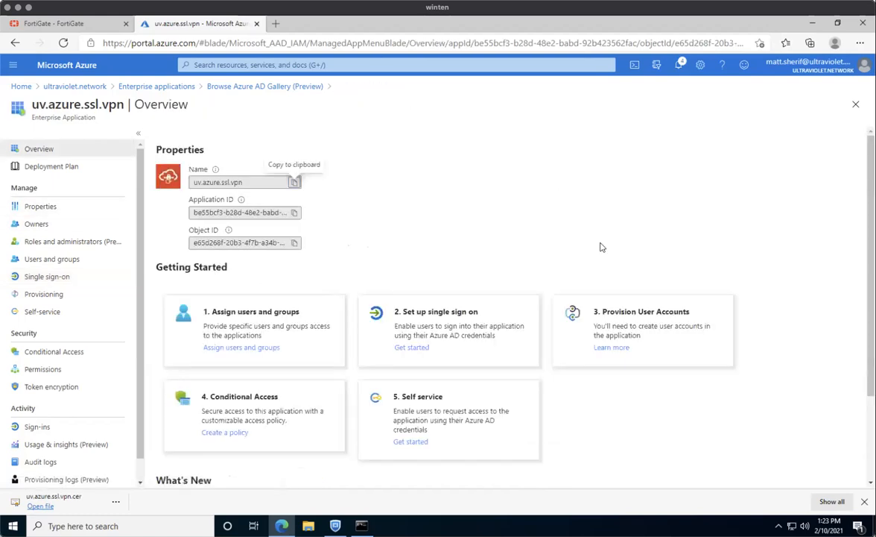
{"action": "left_click", "coordinate": [284, 419]}
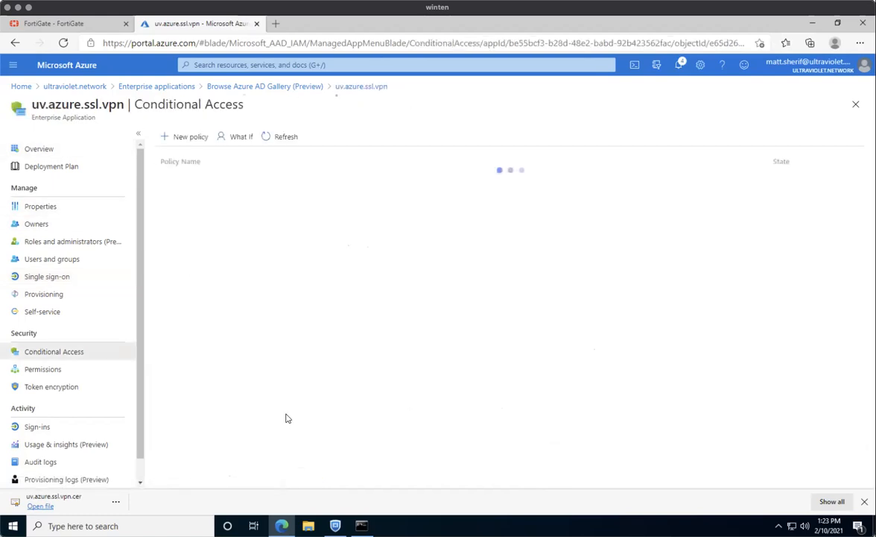
{"action": "left_click", "coordinate": [191, 137]}
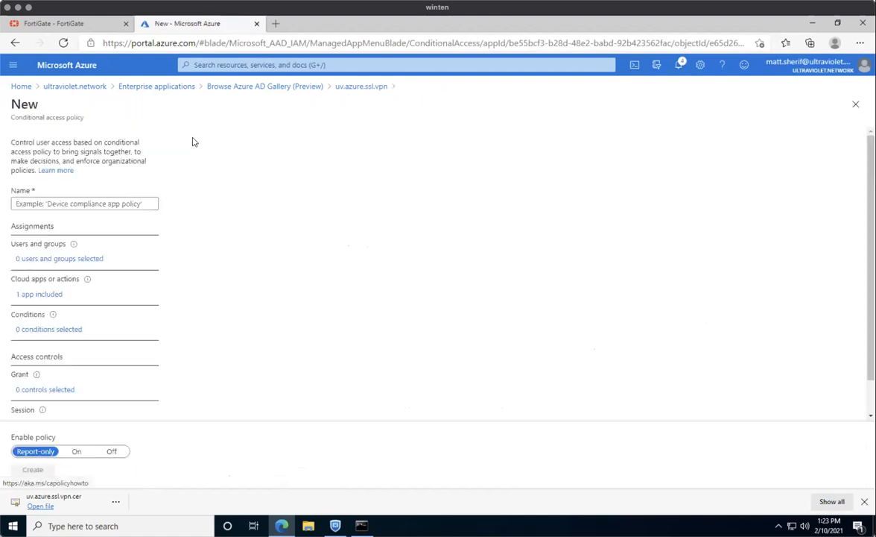
{"action": "left_click", "coordinate": [109, 204]}
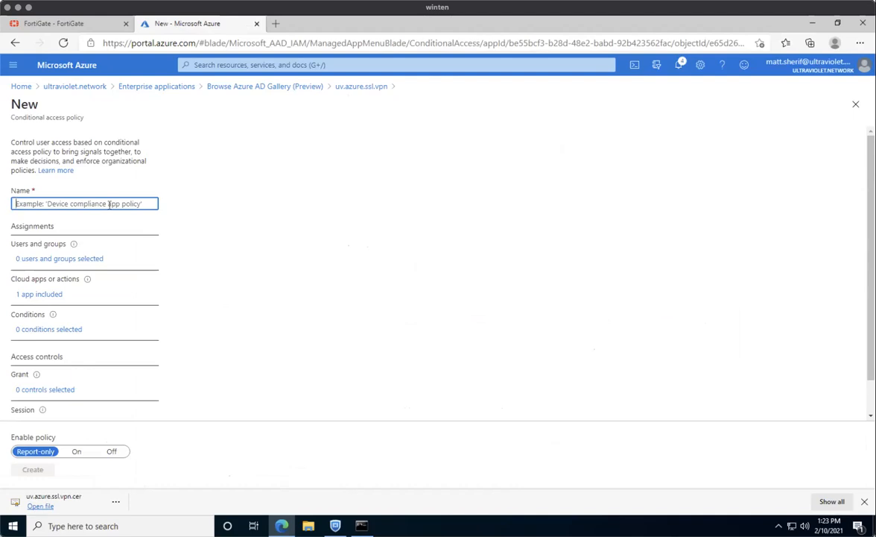
{"action": "type", "text": "ssl.vpn.2fa"}
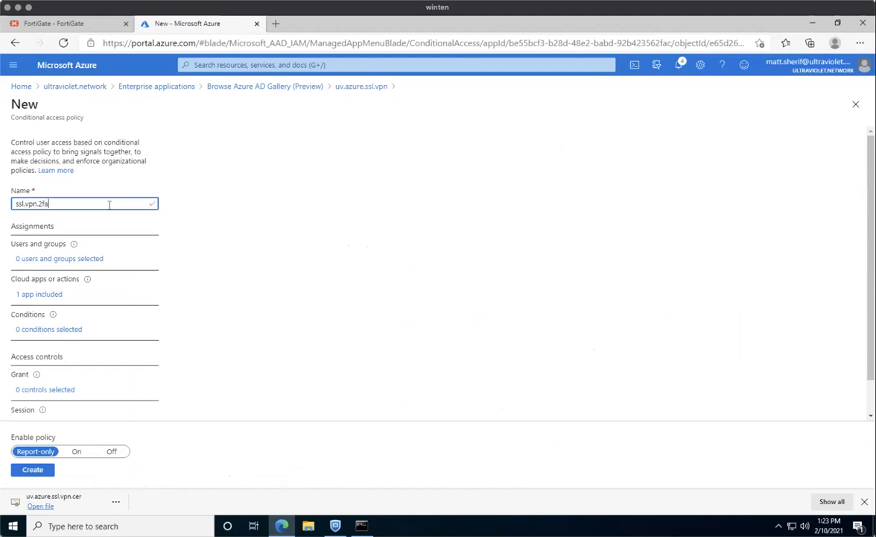
{"action": "left_click", "coordinate": [91, 257]}
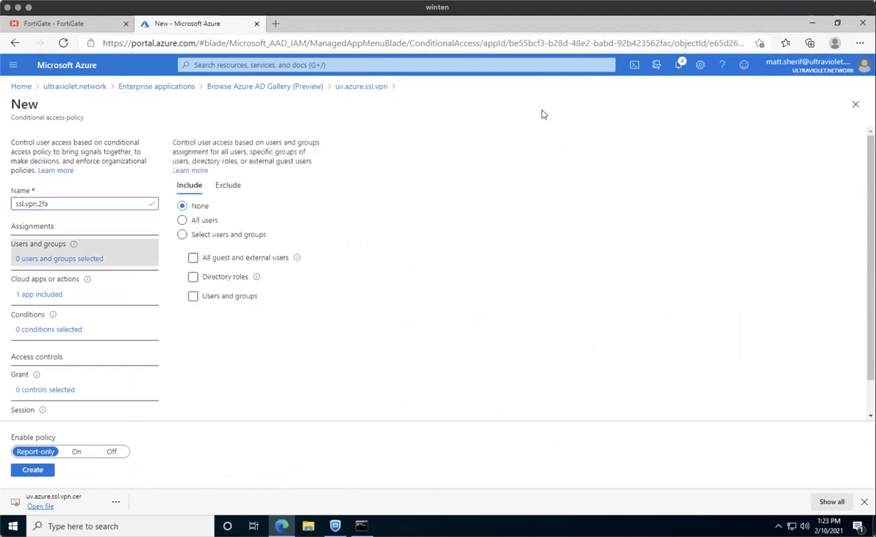
{"action": "left_click", "coordinate": [195, 220]}
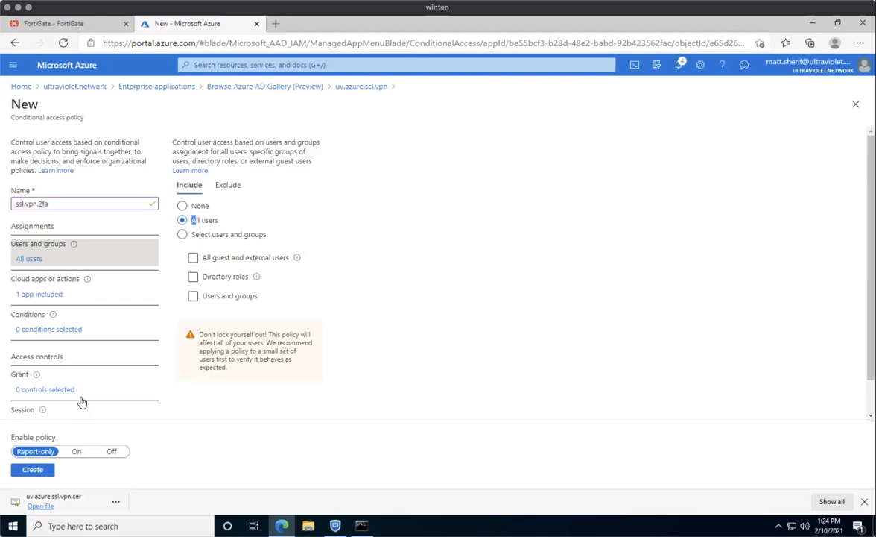
Grant access only with multi-factor authentication, turn the policy On, and create it.
{"action": "scroll", "coordinate": [81, 384], "scroll_direction": "down", "scroll_amount": 1}
{"action": "left_click", "coordinate": [68, 355]}
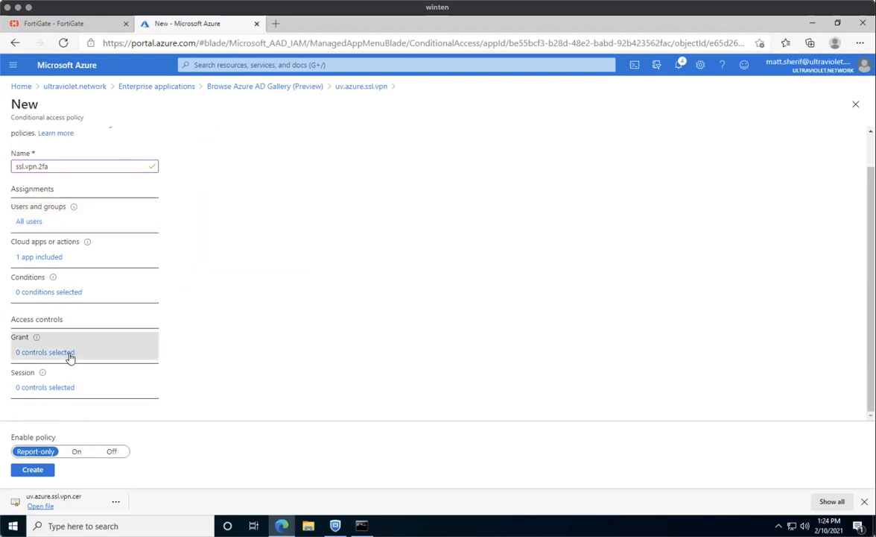
{"action": "left_click", "coordinate": [723, 188]}
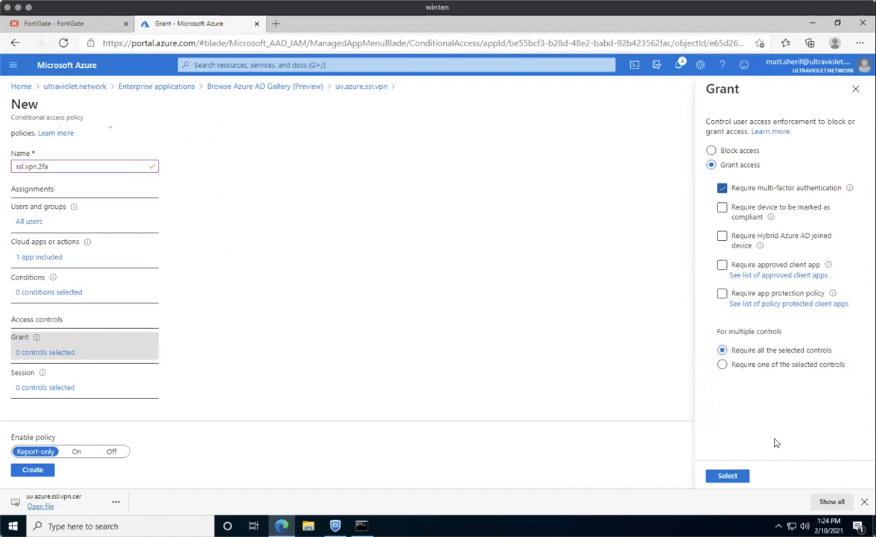
{"action": "left_click", "coordinate": [740, 481]}
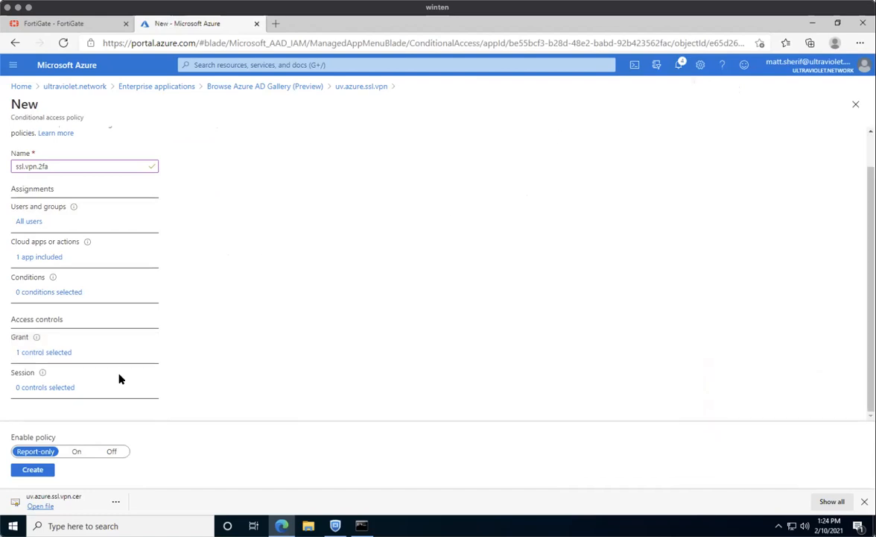
{"action": "left_click", "coordinate": [76, 451]}
{"action": "left_click", "coordinate": [33, 471]}
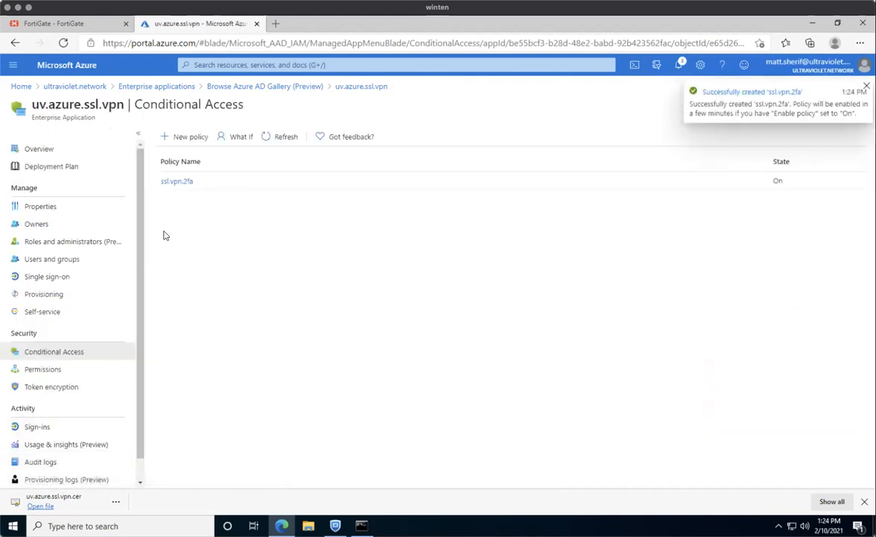
Revisit the app's SAML single sign-on page, then switch to the FortiGate web interface.
{"action": "left_click", "coordinate": [372, 88]}
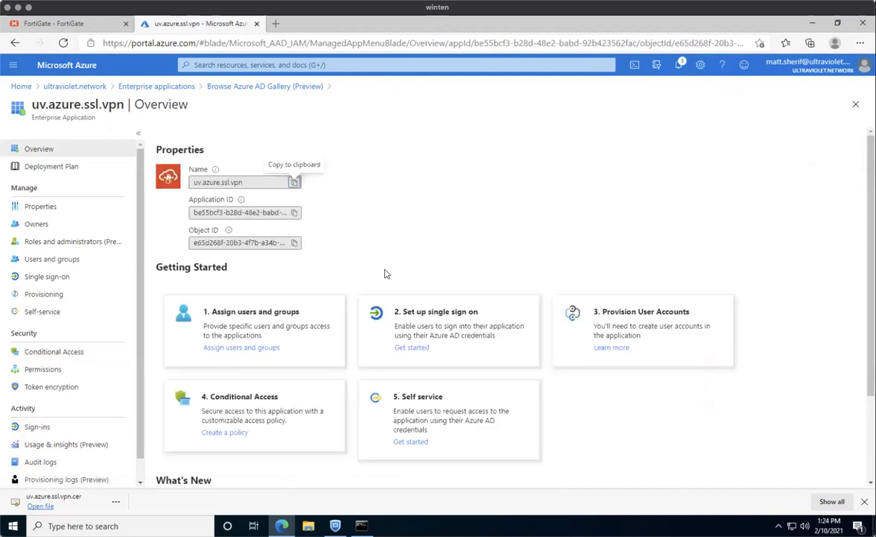
{"action": "left_click", "coordinate": [458, 305]}
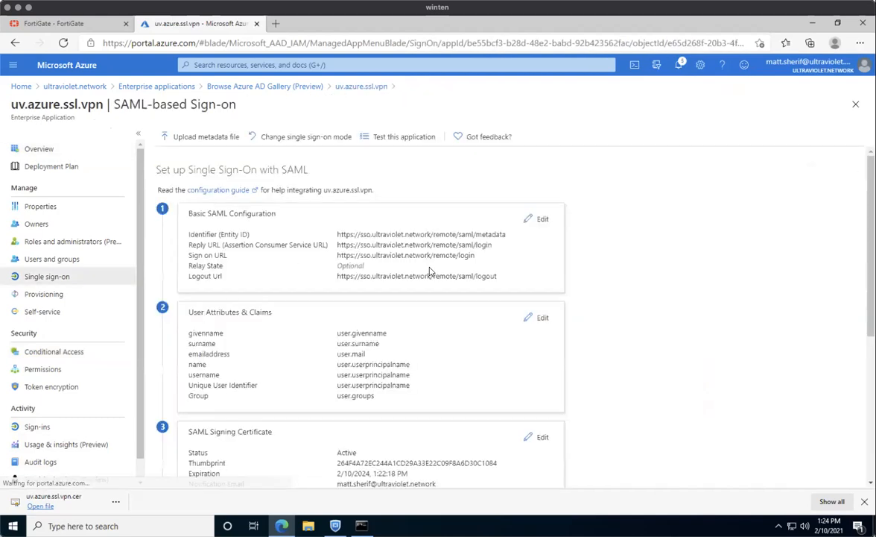
{"action": "scroll", "coordinate": [429, 269], "scroll_direction": "down", "scroll_amount": 5}
{"action": "scroll", "coordinate": [427, 265], "scroll_direction": "up", "scroll_amount": 5}
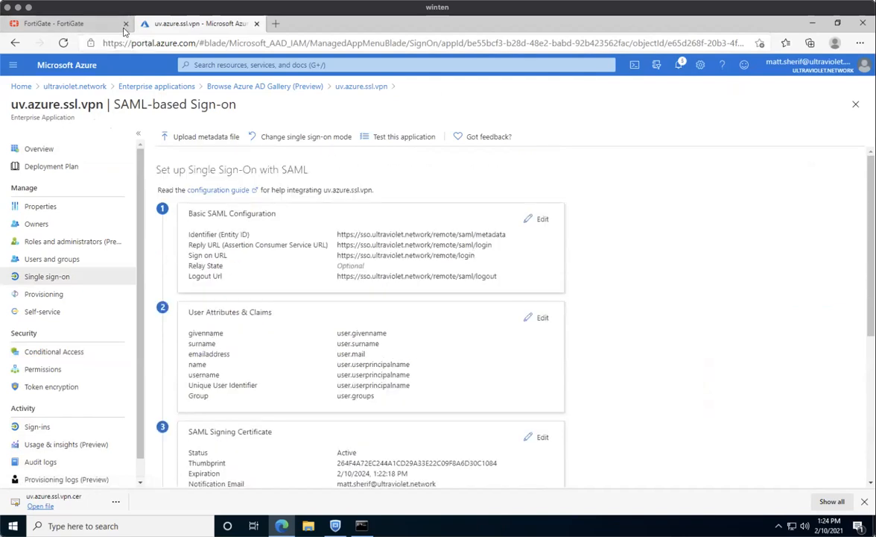
{"action": "left_click", "coordinate": [86, 25]}
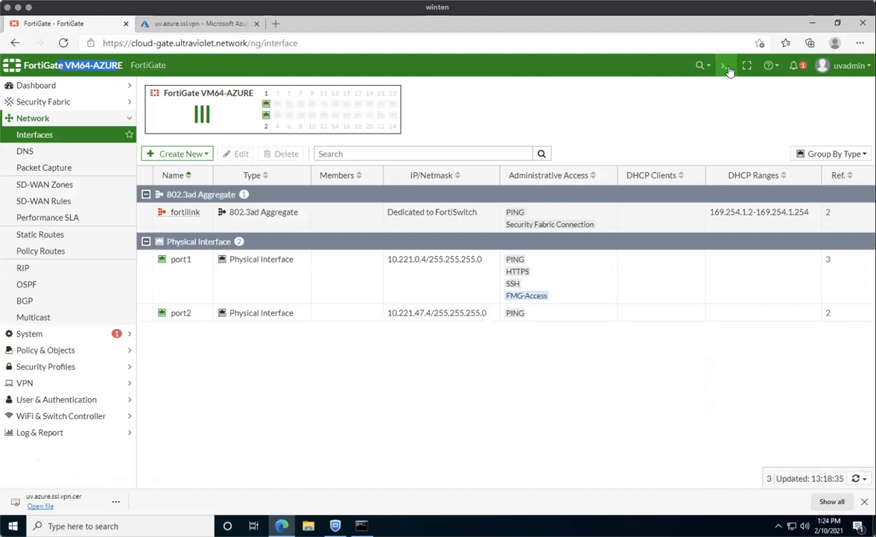
Import uv.azure.ssl.vpn.cer from Downloads as a remote certificate under System > Certificates.
{"action": "left_click", "coordinate": [727, 67]}
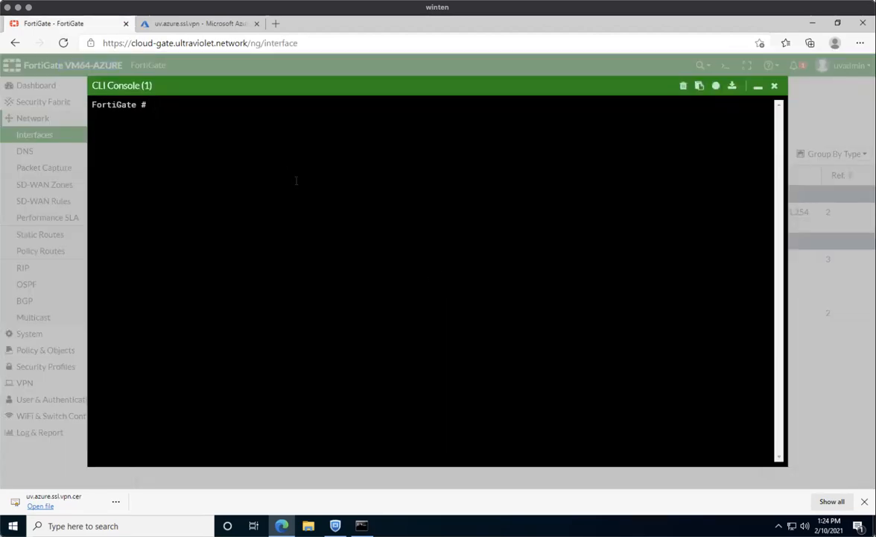
{"action": "left_click", "coordinate": [774, 86]}
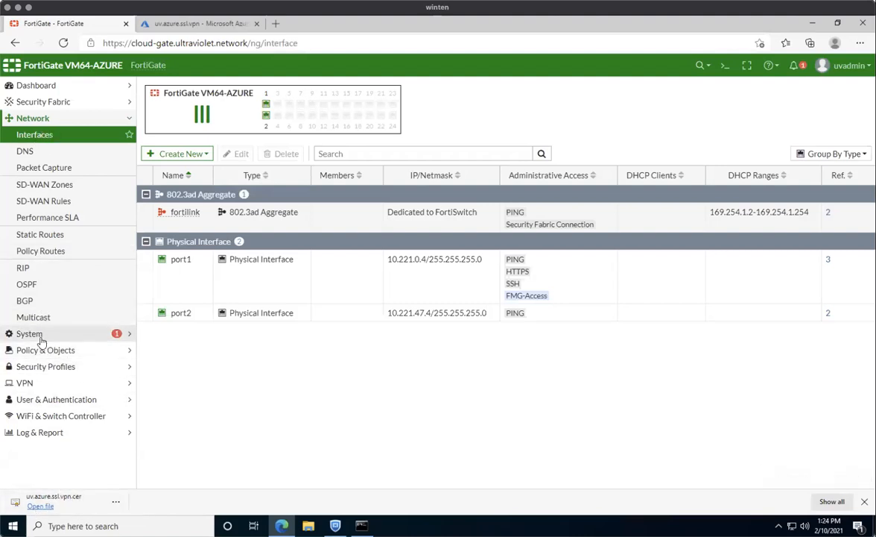
{"action": "left_click", "coordinate": [35, 334]}
{"action": "left_click", "coordinate": [50, 299]}
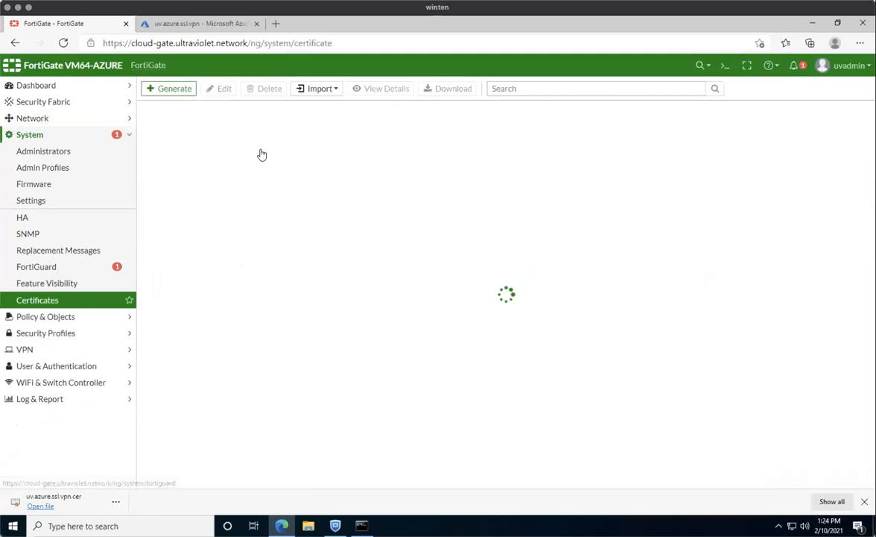
{"action": "left_click", "coordinate": [332, 91]}
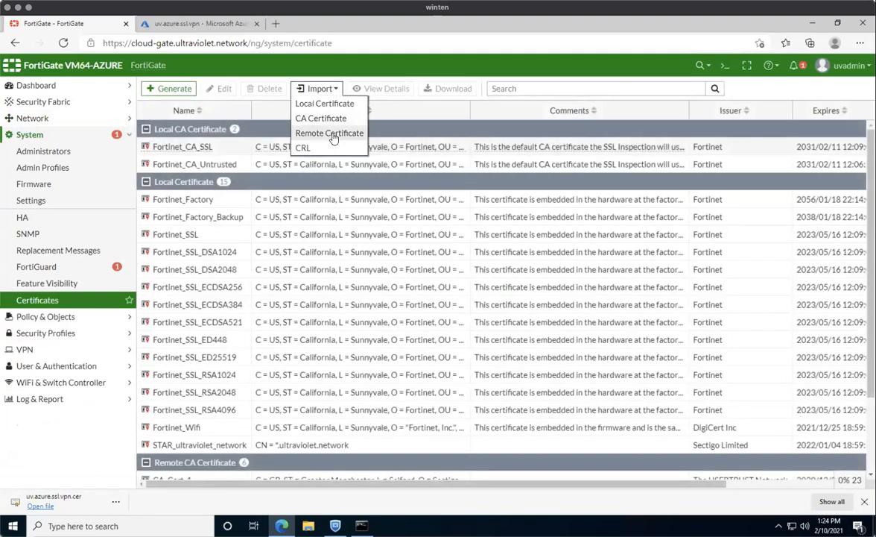
{"action": "left_click", "coordinate": [331, 133]}
{"action": "left_click", "coordinate": [632, 111]}
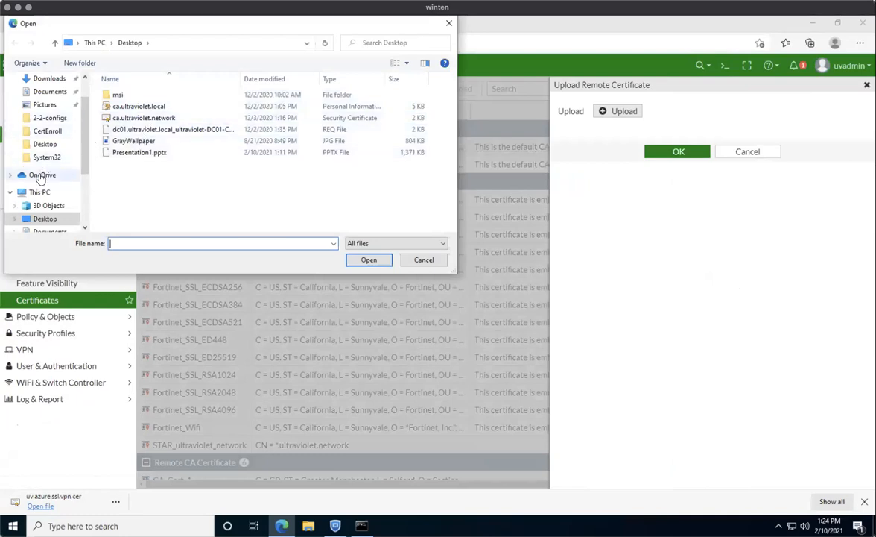
{"action": "left_click", "coordinate": [49, 79]}
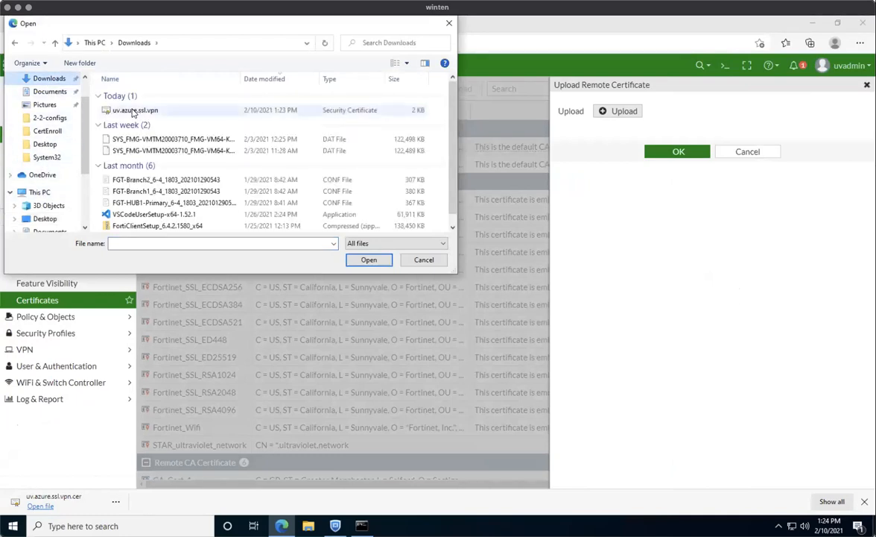
{"action": "left_click", "coordinate": [134, 109]}
{"action": "left_click", "coordinate": [370, 259]}
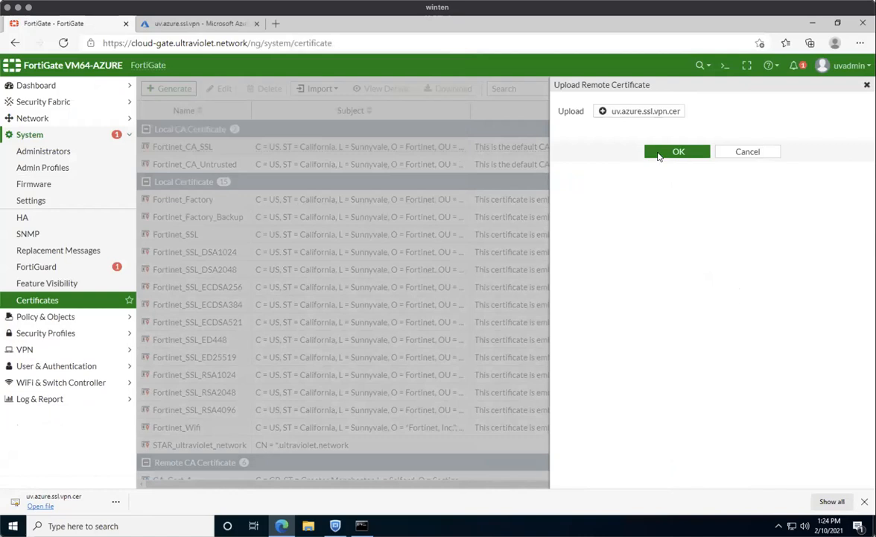
{"action": "left_click", "coordinate": [679, 154]}
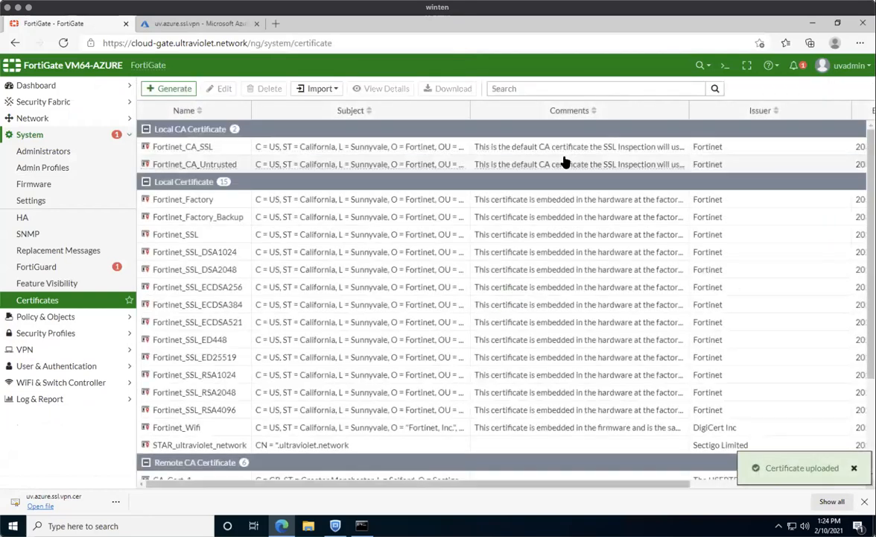
{"action": "scroll", "coordinate": [350, 328], "scroll_direction": "down", "scroll_amount": 3}
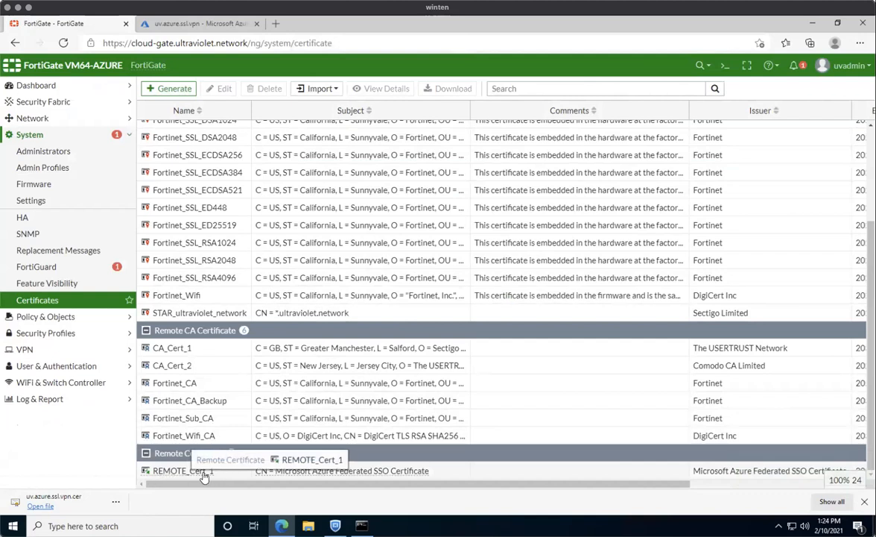
{"action": "left_click", "coordinate": [725, 66]}
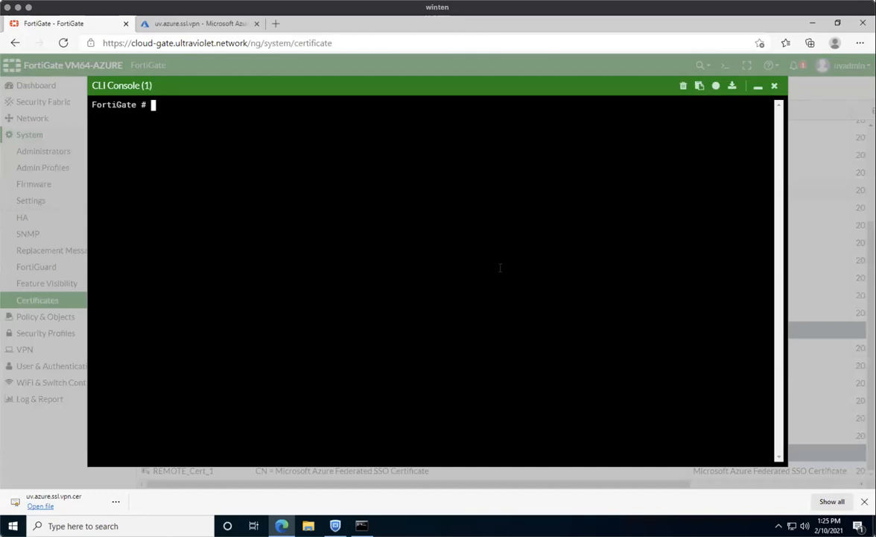
In the CLI, rename REMOTE_Cert_1 to ms.azure.saml.cert and run show vpn certificate remote.
{"action": "type", "text": "config vpn s"}
{"action": "type", "text": "ertificate remote"}
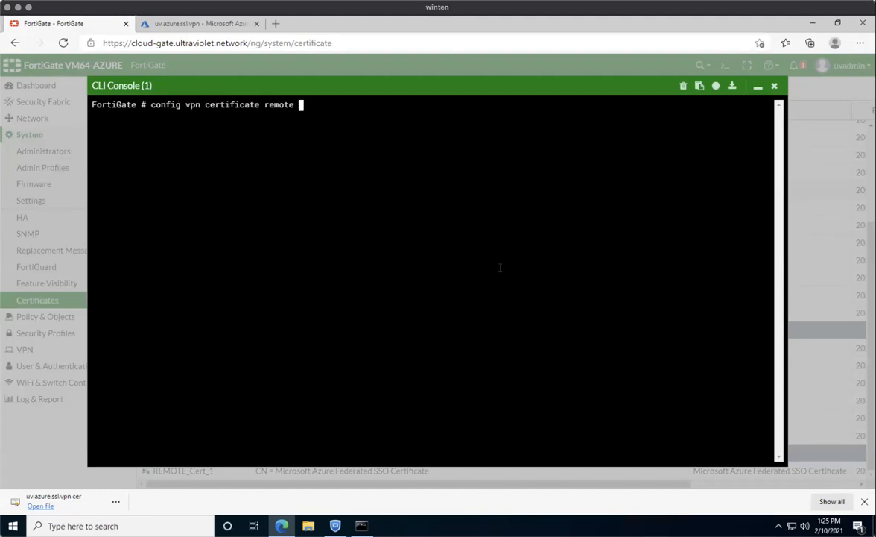
{"action": "key", "text": "Return"}
{"action": "type", "text": "rename RE"}
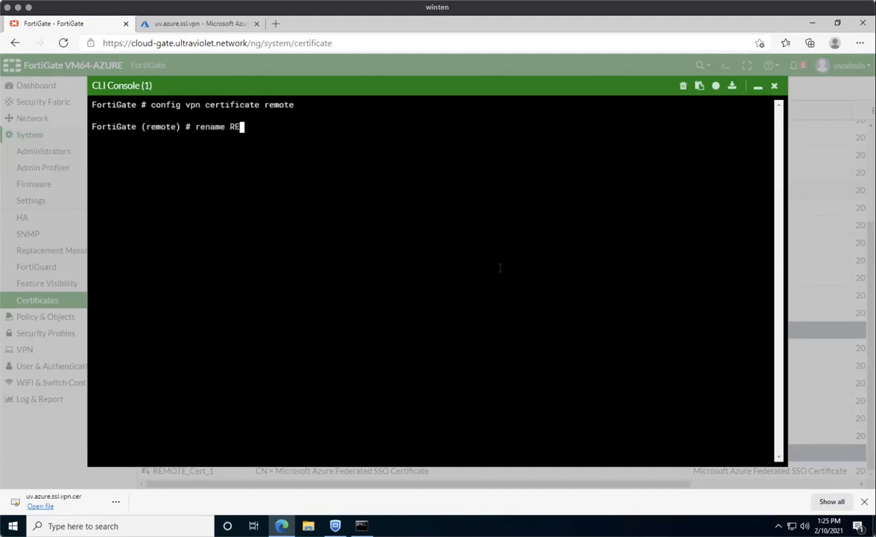
{"action": "type", "text": "MOTE_Cert_1 to ms.azure."}
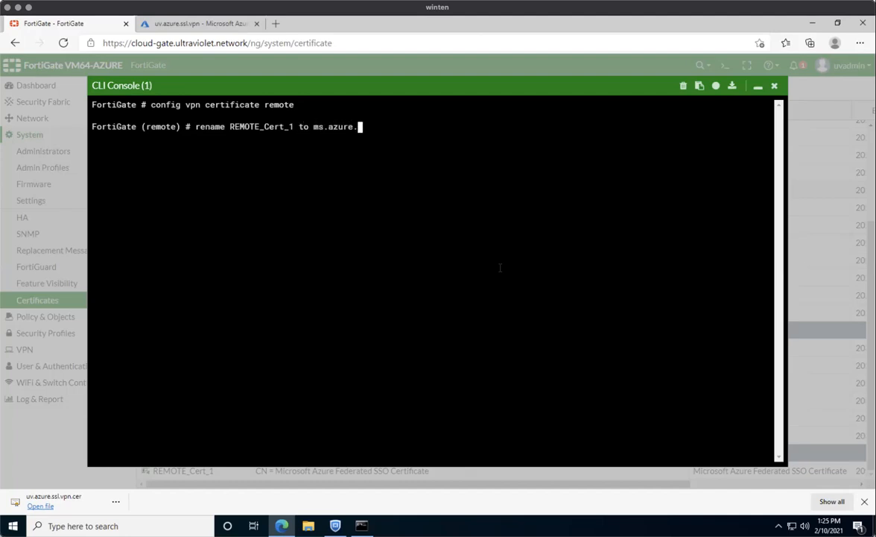
{"action": "type", "text": "saml.cert"}
{"action": "key", "text": "Return"}
{"action": "type", "text": "end"}
{"action": "key", "text": "Return"}
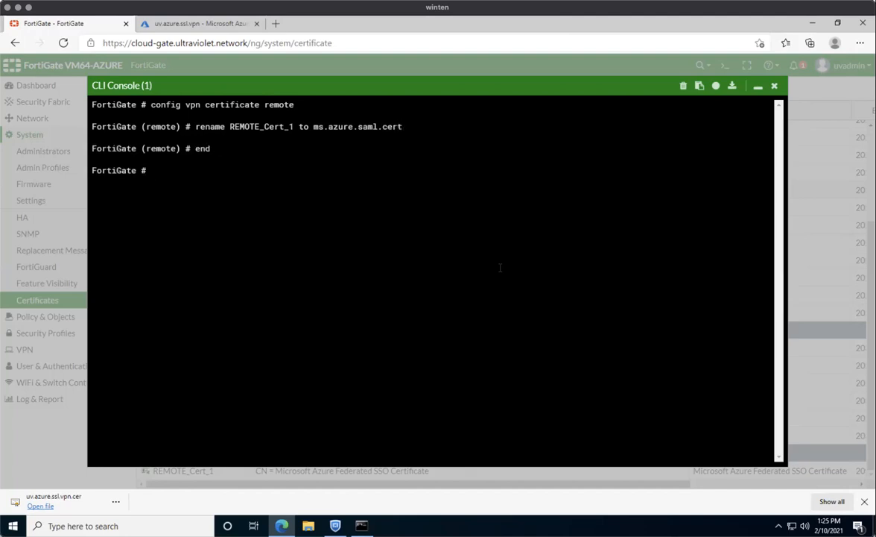
{"action": "type", "text": "show vpn certificate remote"}
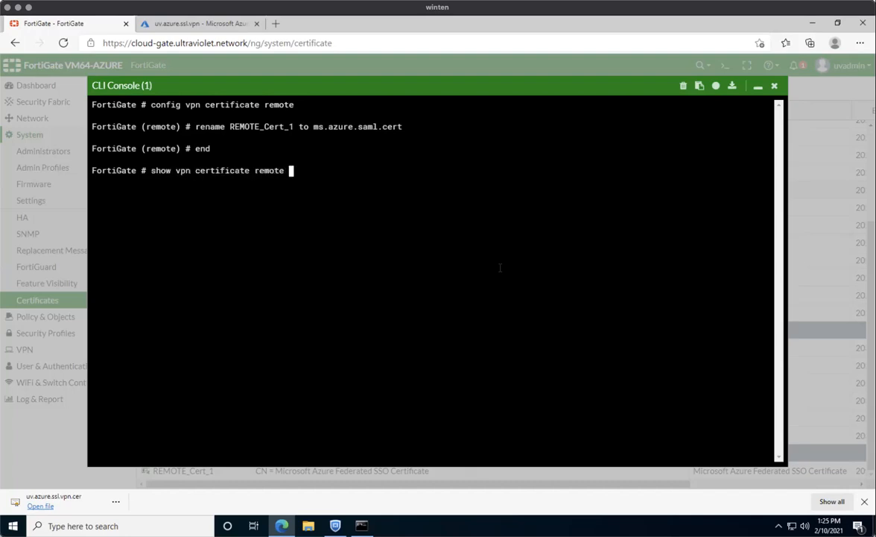
{"action": "key", "text": "Return"}
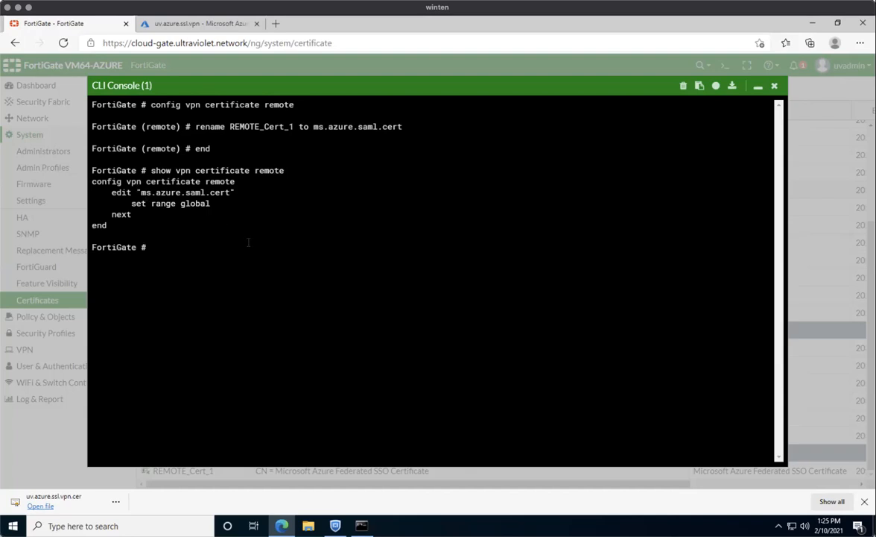
Under config user saml, create the new SAML server entry azure.ad.sso.
{"action": "type", "text": "config user s"}
{"action": "key", "text": "BackSpace"}
{"action": "key", "text": "question"}
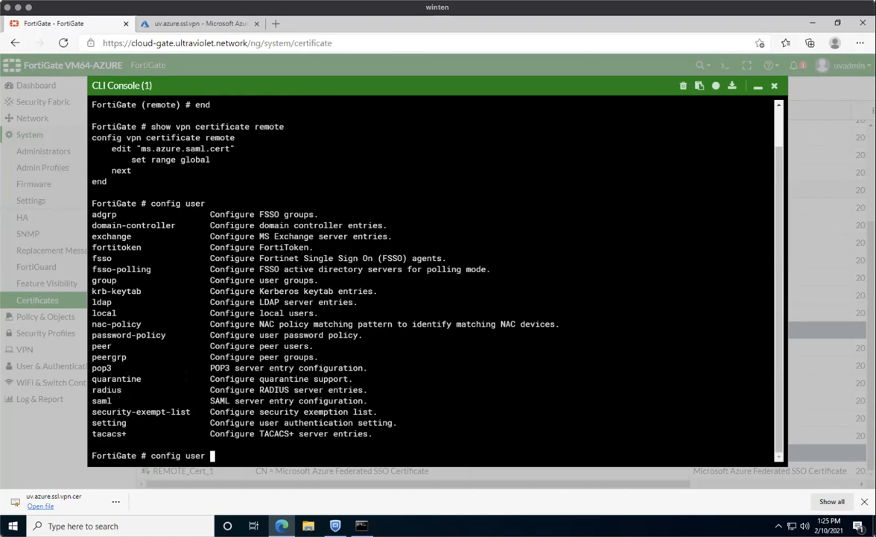
{"action": "type", "text": "saml"}
{"action": "key", "text": "Return"}
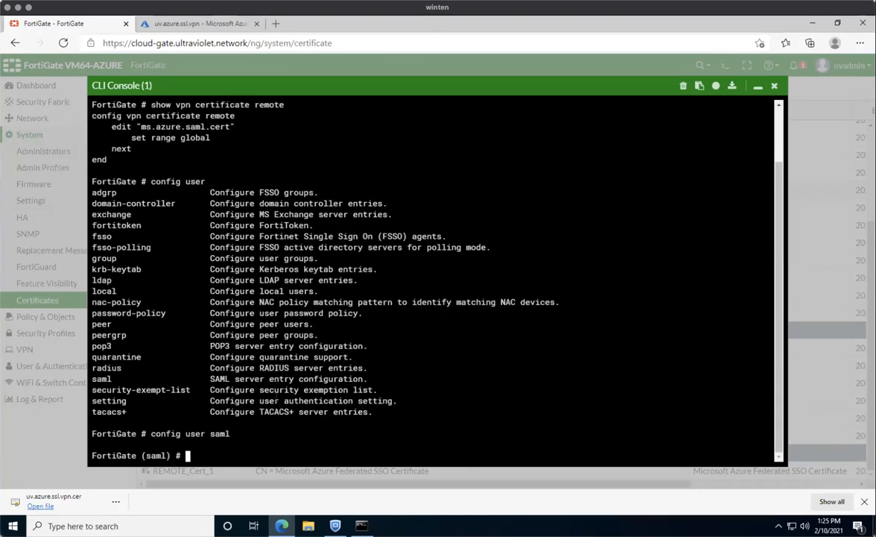
{"action": "type", "text": "edit azure.ad."}
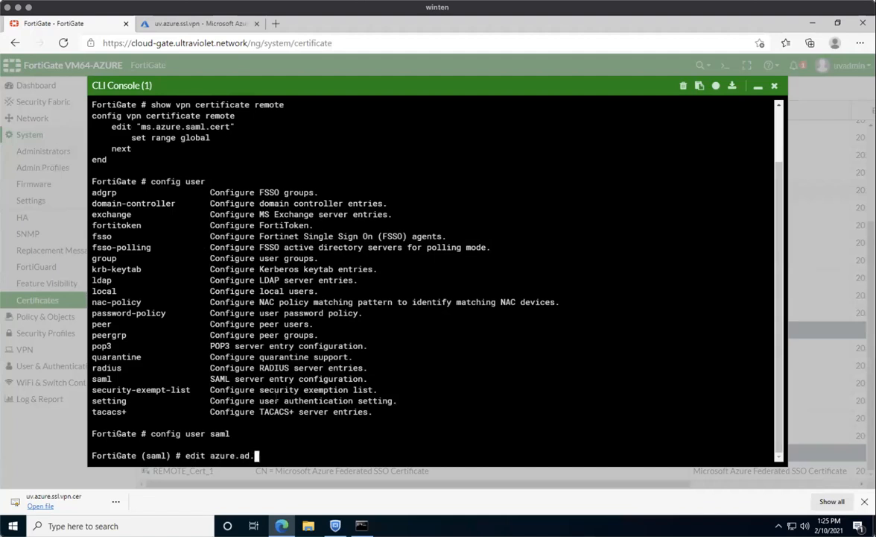
{"action": "type", "text": "sso"}
{"action": "key", "text": "Return"}
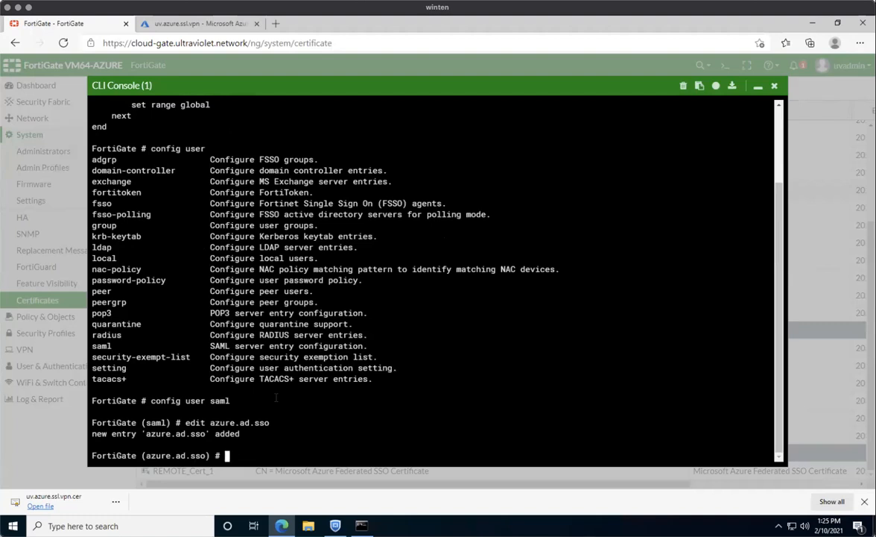
Assign certificate STAR_ultraviolet_network to azure.ad.sso and check the site's certificate in the browser.
{"action": "type", "text": "set cert S"}
{"action": "key", "text": "Tab"}
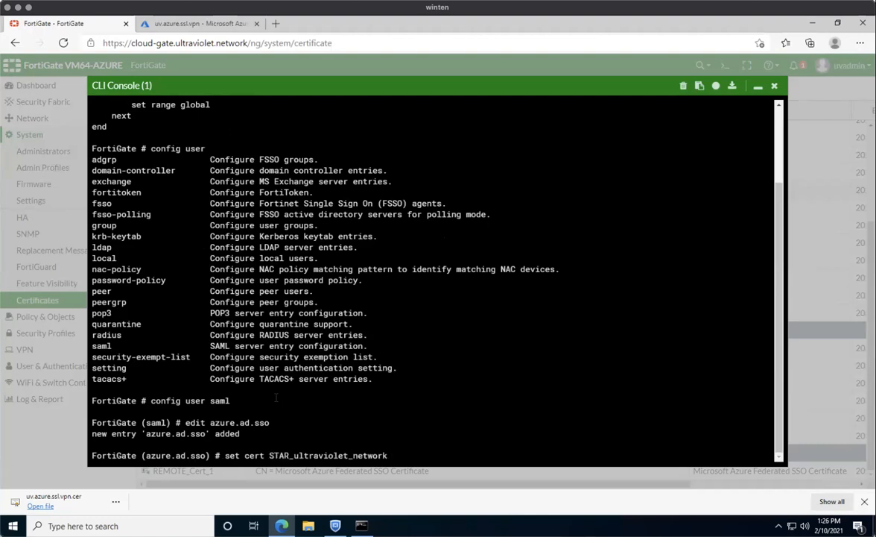
{"action": "key", "text": "Return"}
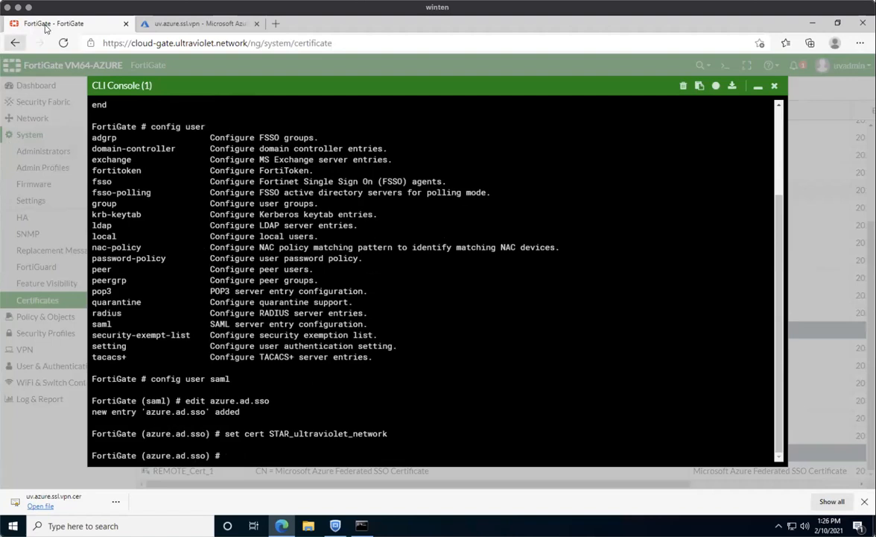
{"action": "left_click", "coordinate": [91, 42]}
{"action": "left_click", "coordinate": [130, 127]}
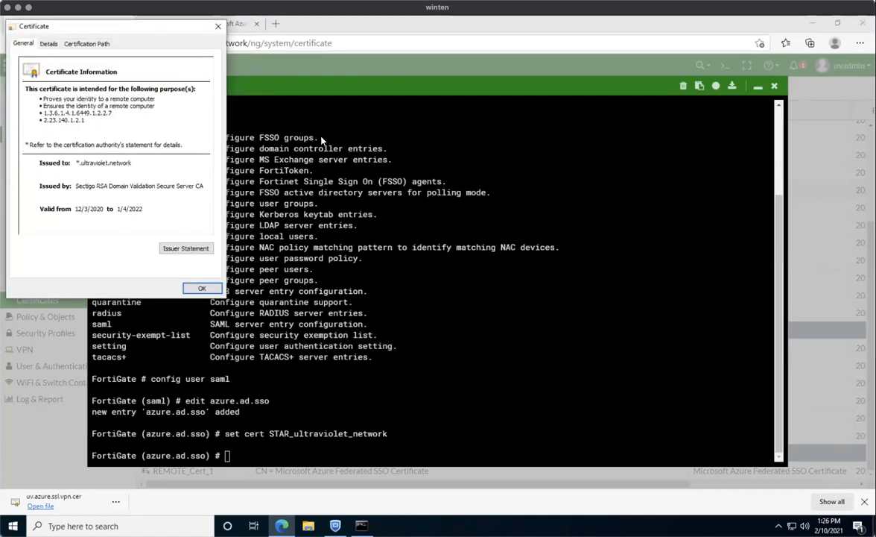
{"action": "left_click", "coordinate": [218, 26]}
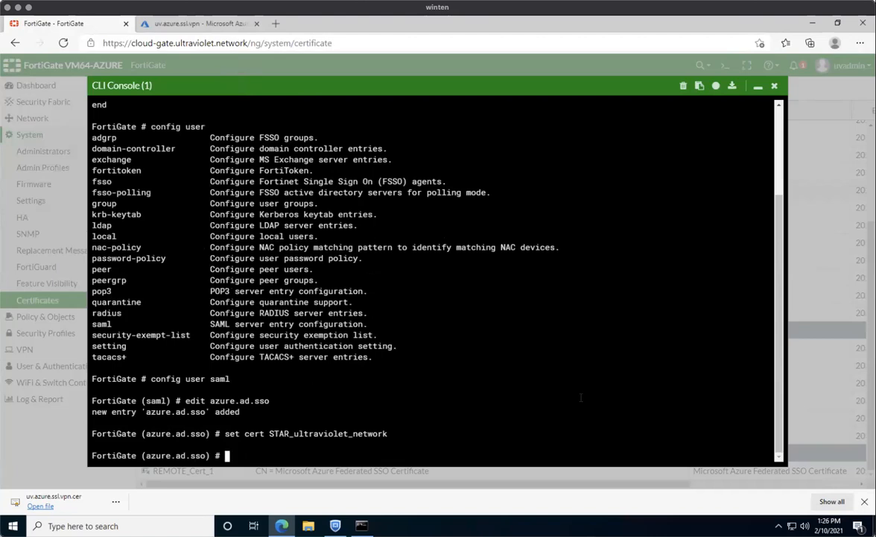
{"action": "type", "text": "set entity-id"}
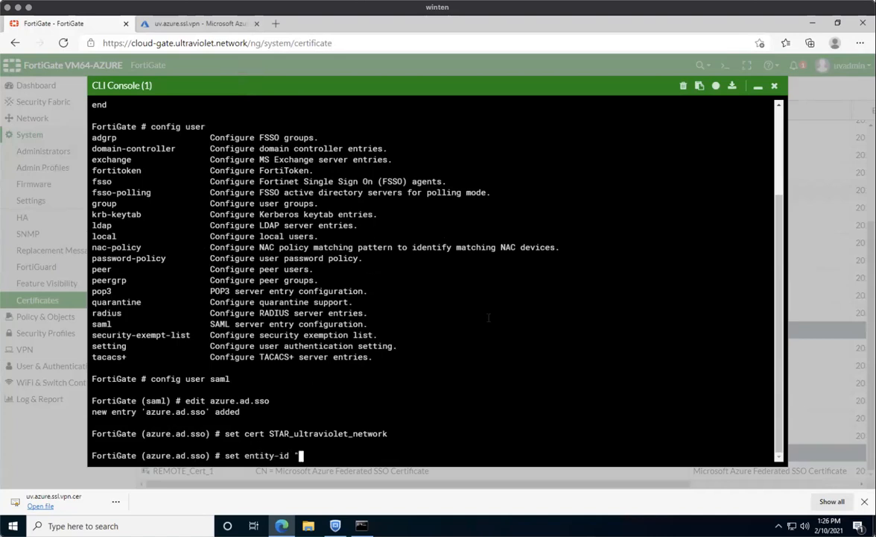
Set entity-id to the quoted Identifier URL copied from the Azure SAML page.
{"action": "left_click", "coordinate": [211, 23]}
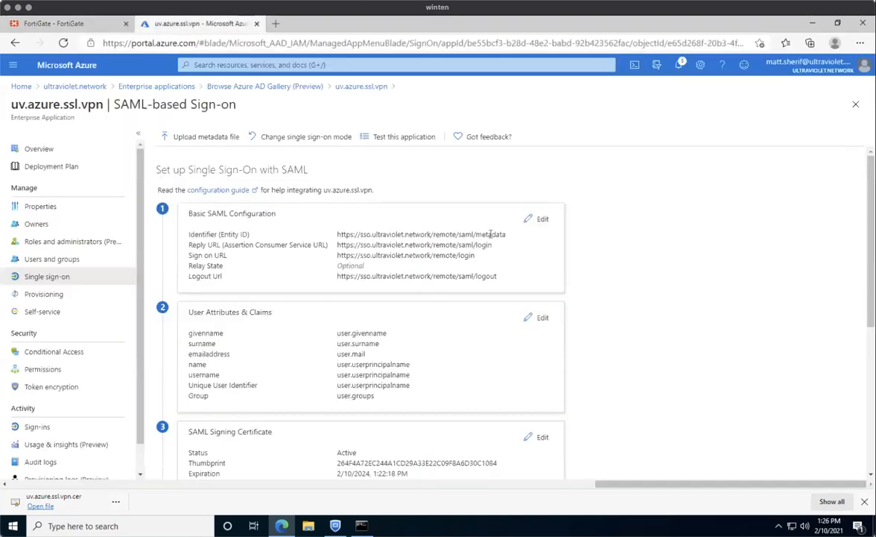
{"action": "left_click_drag", "start_coordinate": [506, 233], "coordinate": [339, 234]}
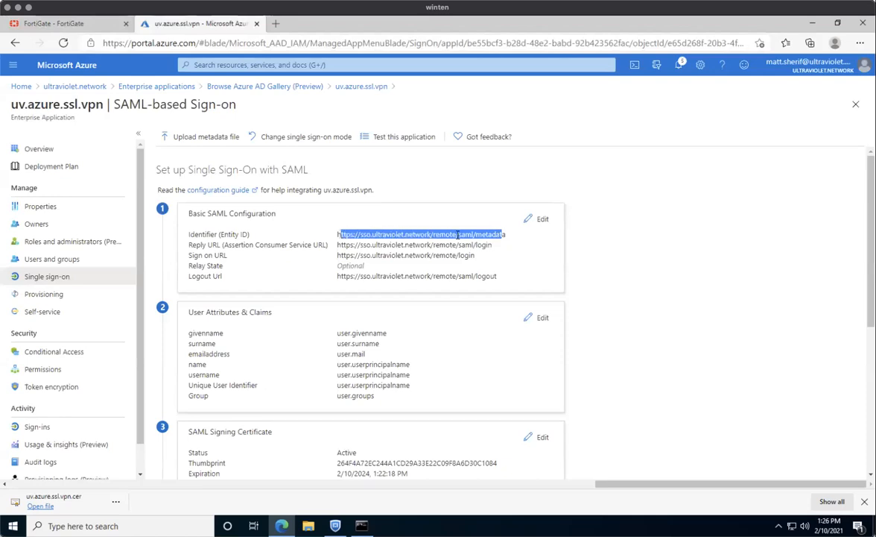
{"action": "left_click_drag", "start_coordinate": [510, 239], "coordinate": [337, 237]}
{"action": "key", "text": "ctrl+c"}
{"action": "left_click", "coordinate": [54, 23]}
{"action": "type", "text": "\""}
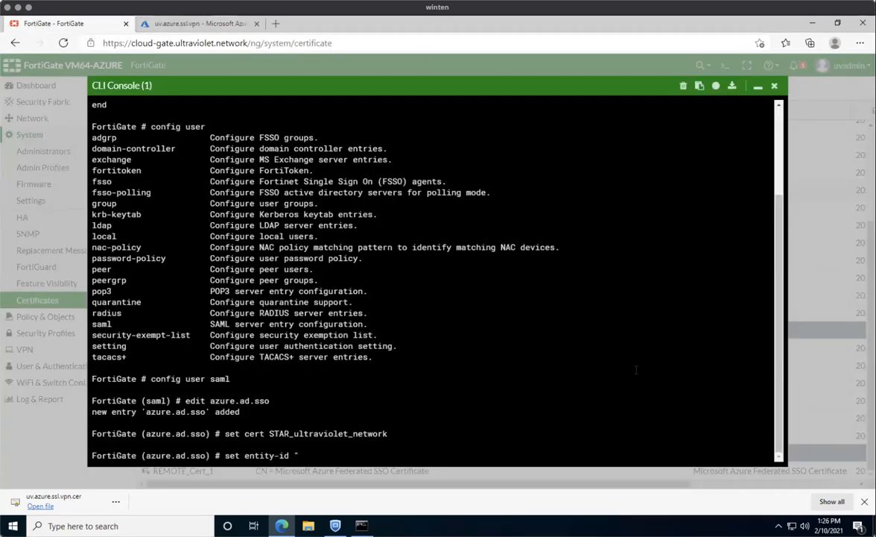
{"action": "key", "text": "ctrl+v"}
{"action": "type", "text": "\""}
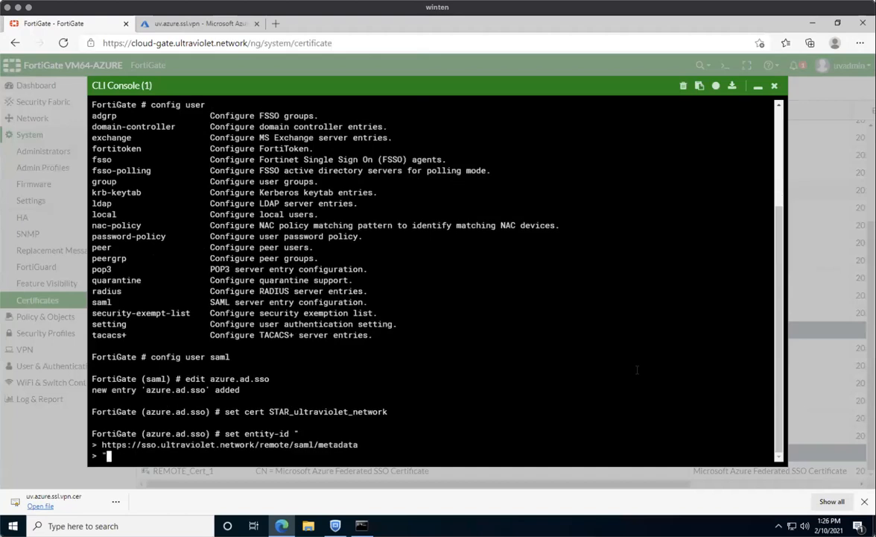
{"action": "key", "text": "Return"}
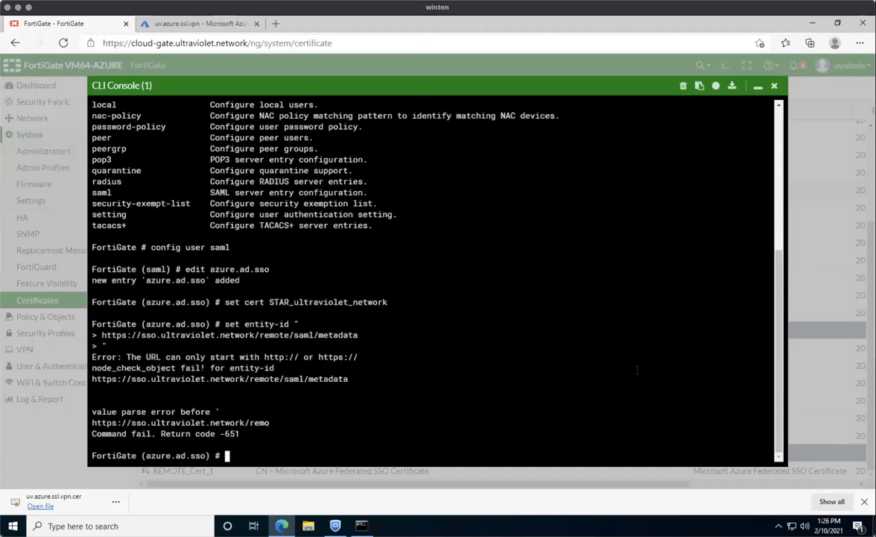
Re-enter entity-id with the sso.ultraviolet.network metadata URL from Azure's Basic SAML Configuration.
{"action": "type", "text": "set entity-id"}
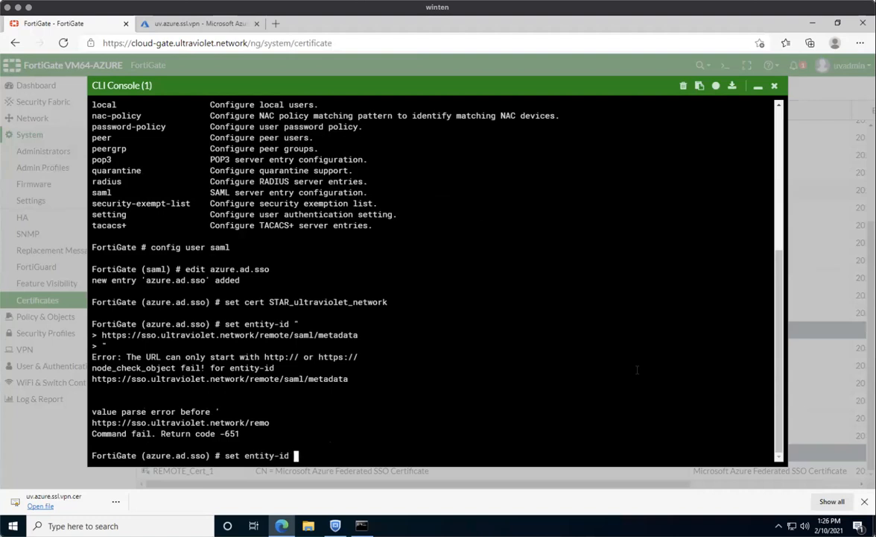
{"action": "key", "text": "super"}
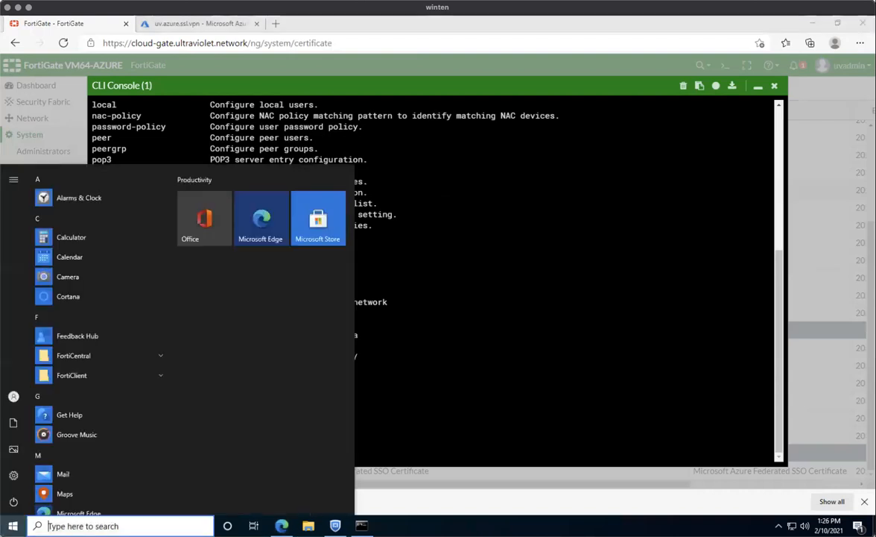
{"action": "key", "text": "Escape"}
{"action": "left_click", "coordinate": [231, 24]}
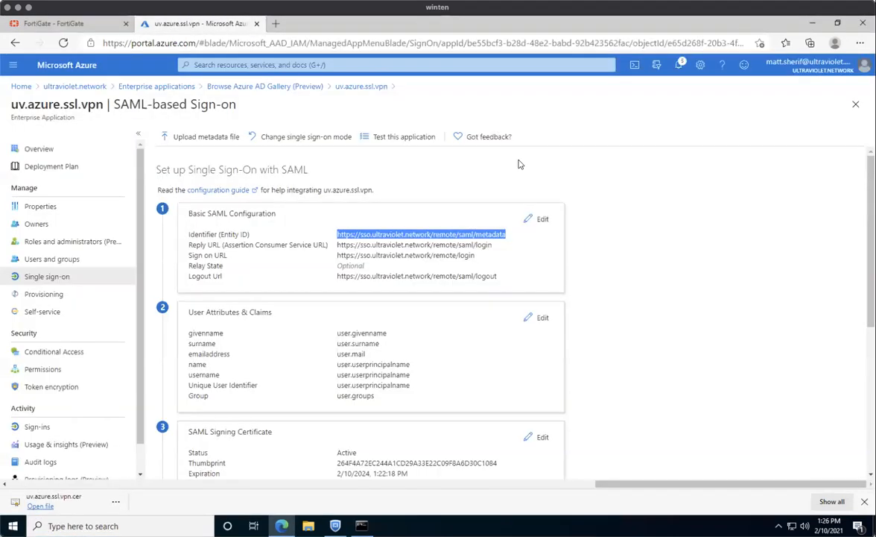
{"action": "left_click", "coordinate": [531, 220]}
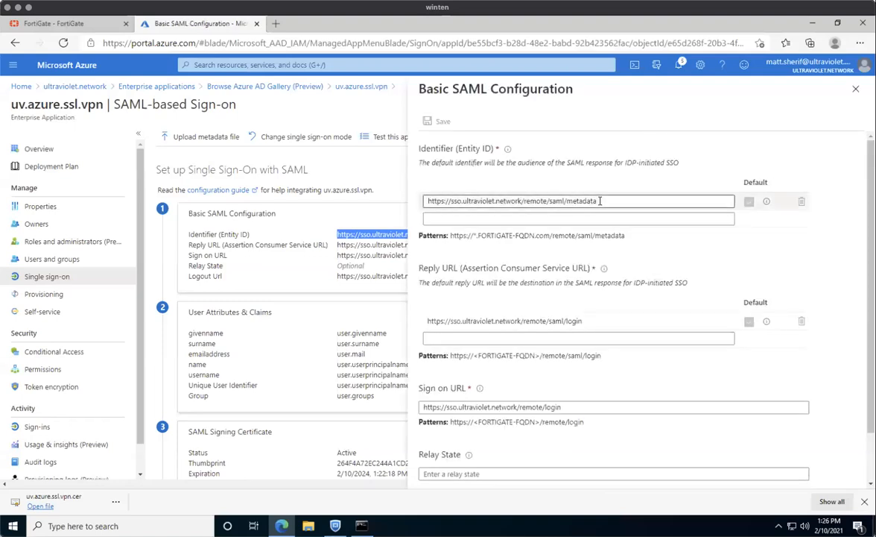
{"action": "left_click_drag", "start_coordinate": [596, 200], "coordinate": [378, 199]}
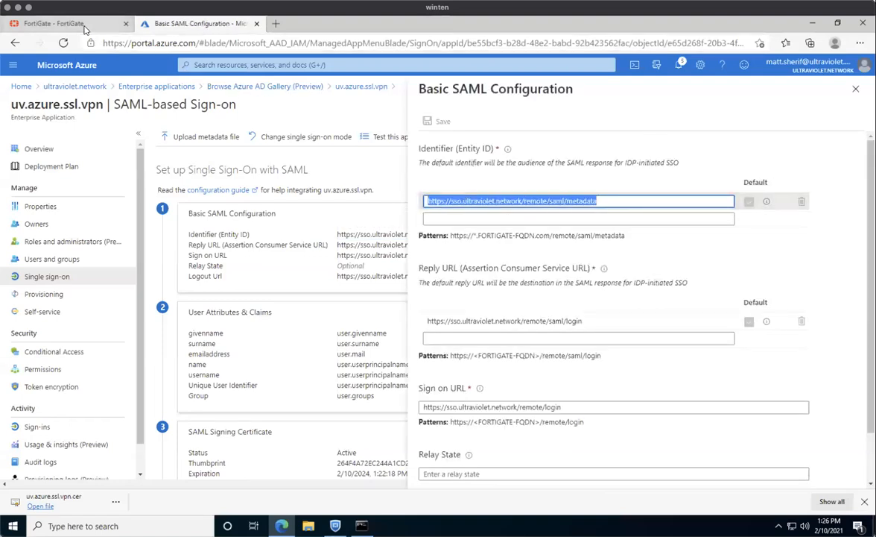
{"action": "left_click", "coordinate": [54, 23]}
{"action": "key", "text": "ctrl+v"}
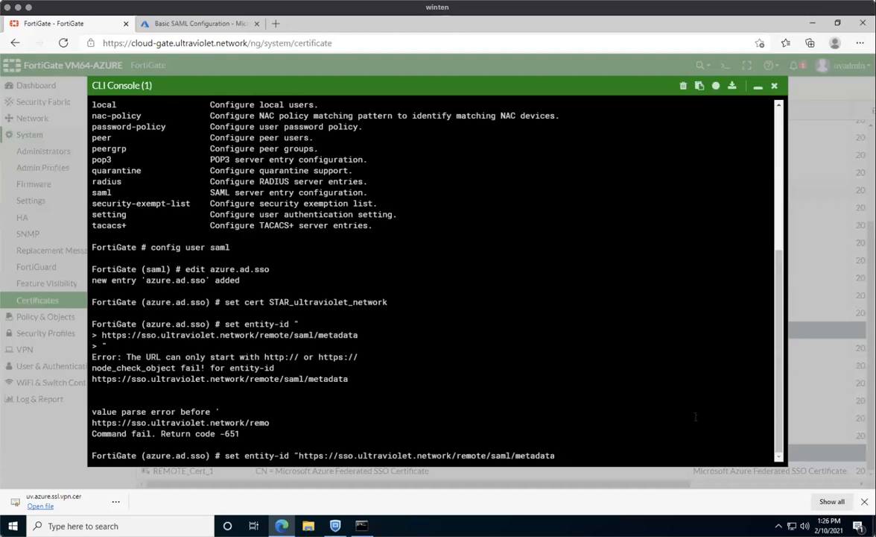
{"action": "key", "text": "Return"}
Set single-sign-on-url to Azure's Reply URL, the sso.ultraviolet.network login address.
{"action": "type", "text": "set"}
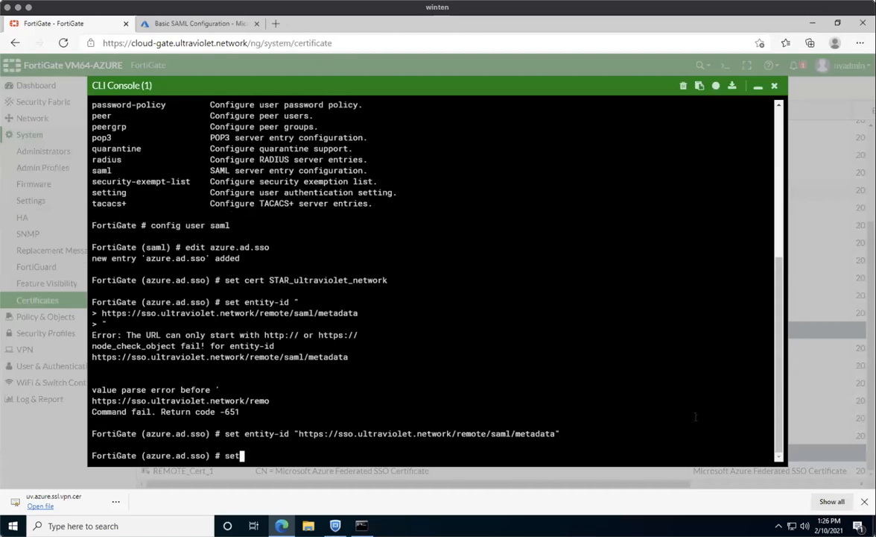
{"action": "type", "text": " single-sign-on-url "}
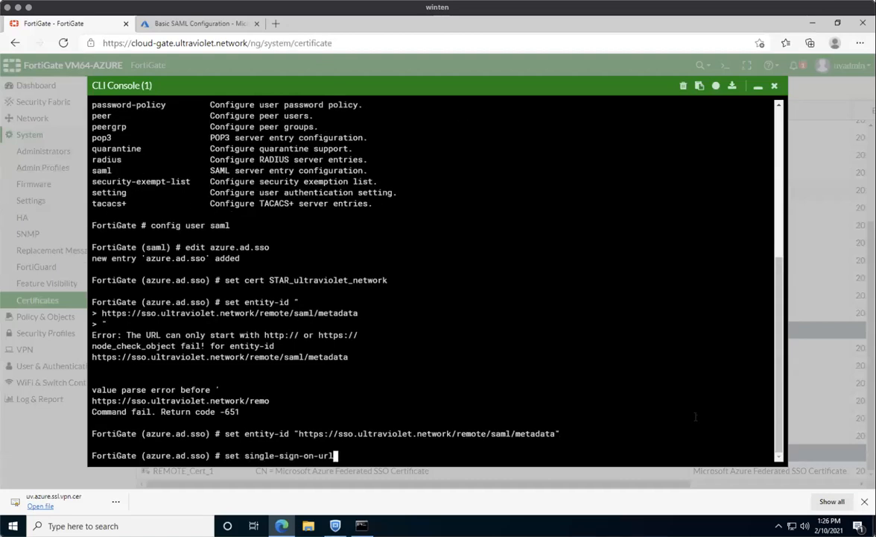
{"action": "type", "text": "\""}
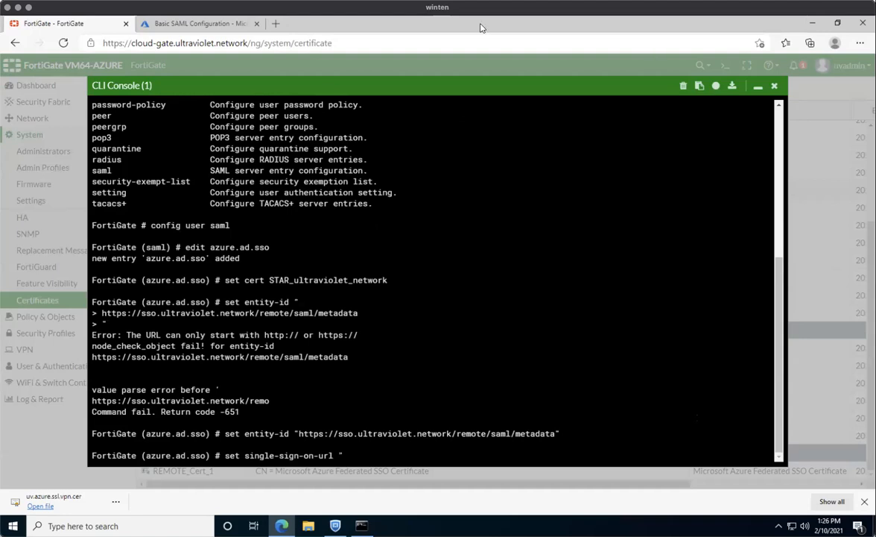
{"action": "left_click", "coordinate": [194, 23]}
{"action": "left_click", "coordinate": [594, 321]}
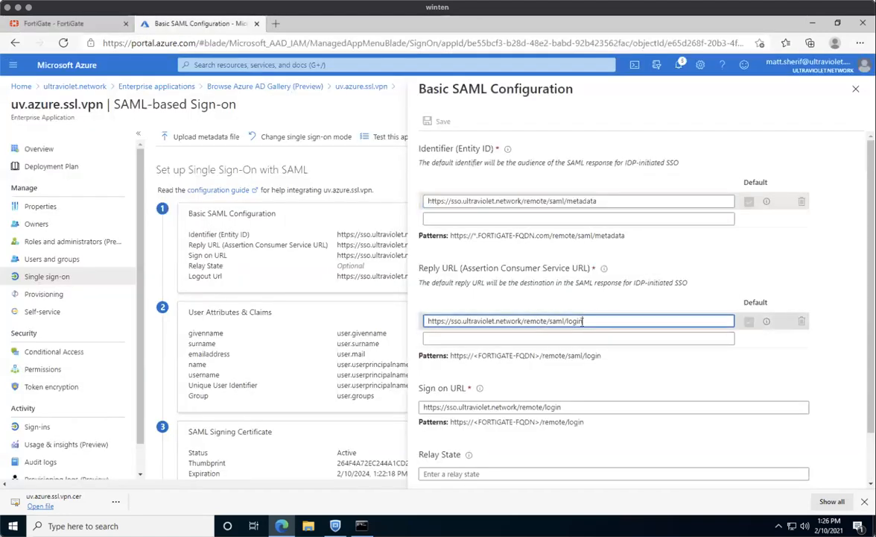
{"action": "left_click_drag", "start_coordinate": [594, 320], "coordinate": [357, 311]}
{"action": "key", "text": "ctrl+c"}
{"action": "left_click", "coordinate": [54, 24]}
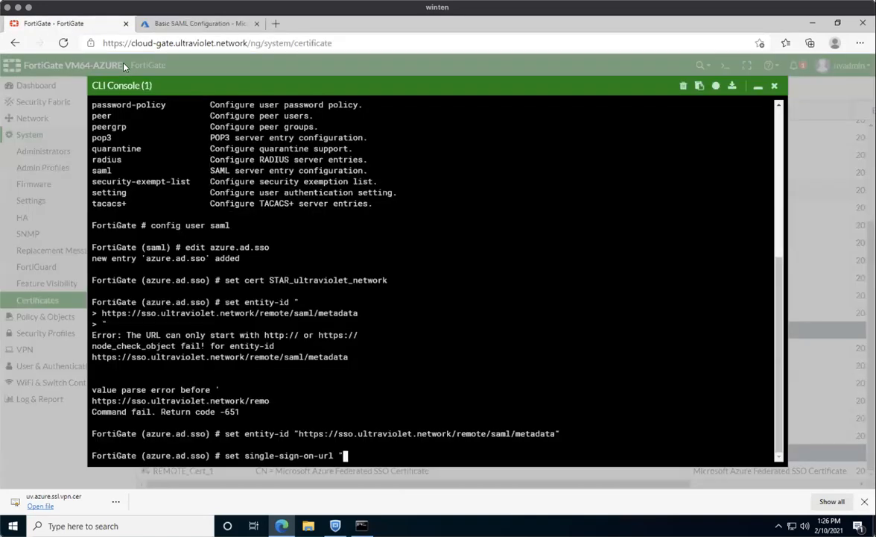
{"action": "key", "text": "ctrl+v"}
{"action": "type", "text": "\""}
{"action": "key", "text": "Return"}
Set single-logout-url to Azure's sso.ultraviolet.network Logout URL.
{"action": "type", "text": "set si"}
{"action": "key", "text": "Tab"}
{"action": "key", "text": "Tab"}
{"action": "type", "text": "\""}
{"action": "left_click", "coordinate": [197, 24]}
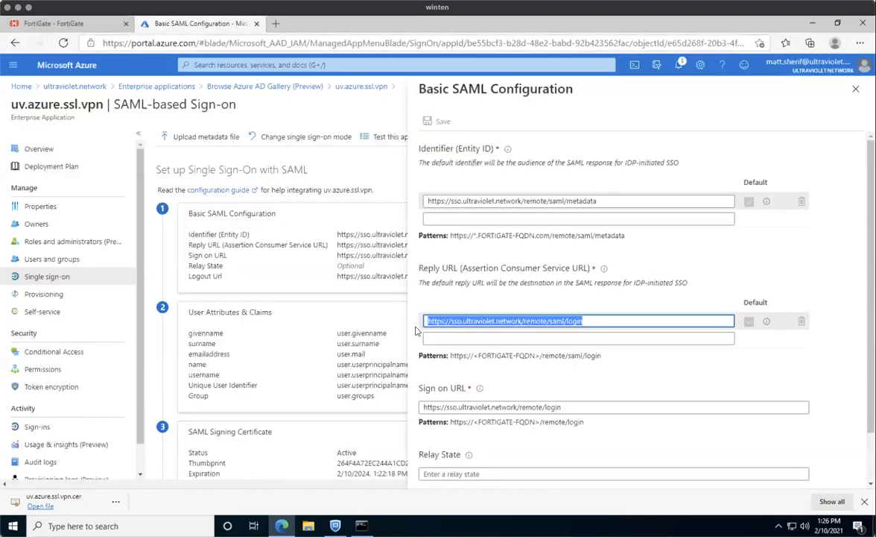
{"action": "scroll", "coordinate": [538, 415], "scroll_direction": "down", "scroll_amount": 1}
{"action": "left_click_drag", "start_coordinate": [598, 471], "coordinate": [385, 473]}
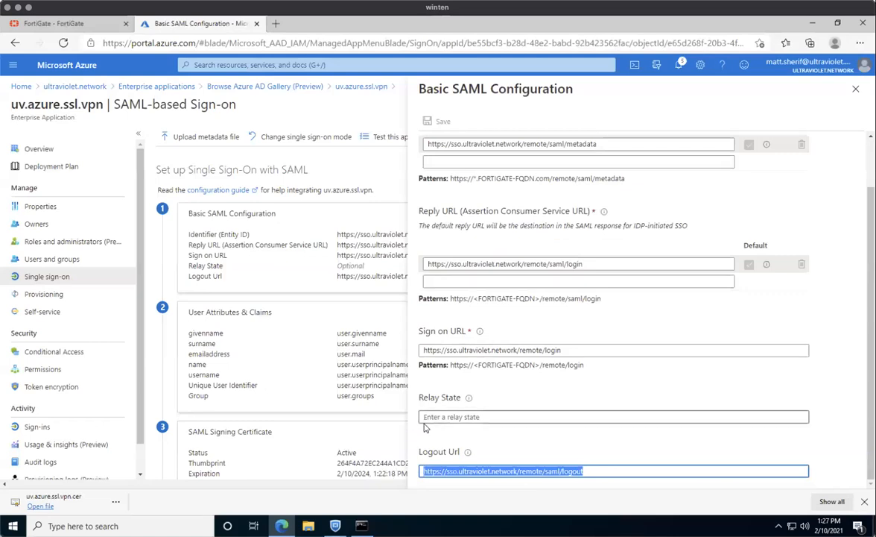
{"action": "left_click", "coordinate": [108, 23]}
{"action": "key", "text": "ctrl+v"}
{"action": "type", "text": "\""}
{"action": "key", "text": "Return"}
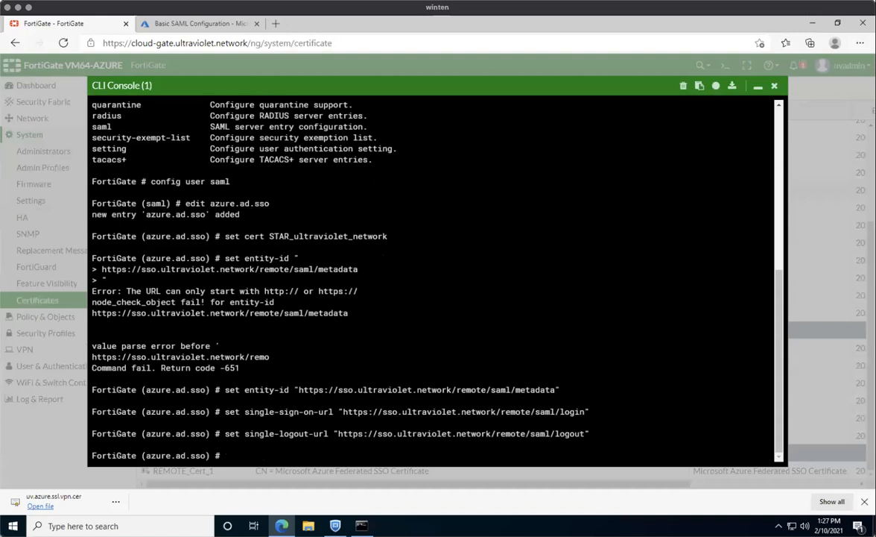
Show the entry's settings and set idp-cert to ms.azure.saml.cert.
{"action": "type", "text": "show"}
{"action": "key", "text": "Return"}
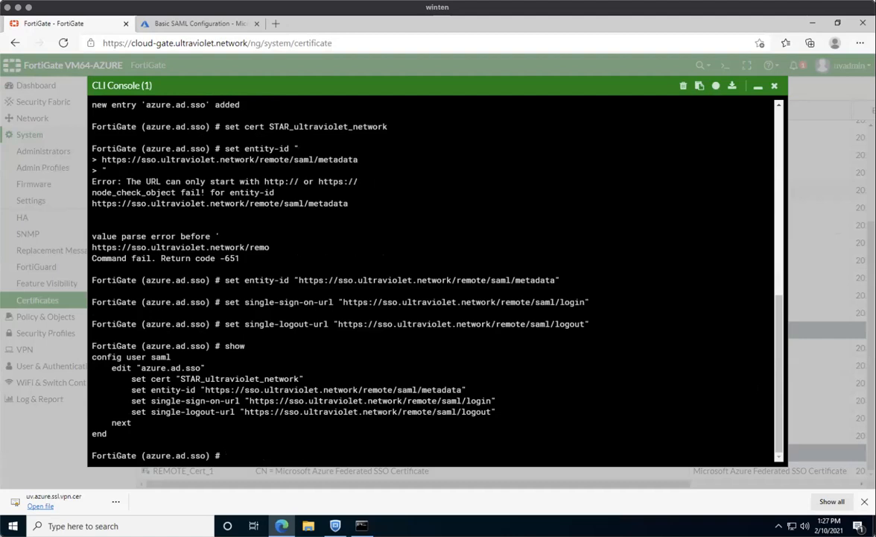
{"action": "type", "text": "set idp-cert ms.azure.saml.cert"}
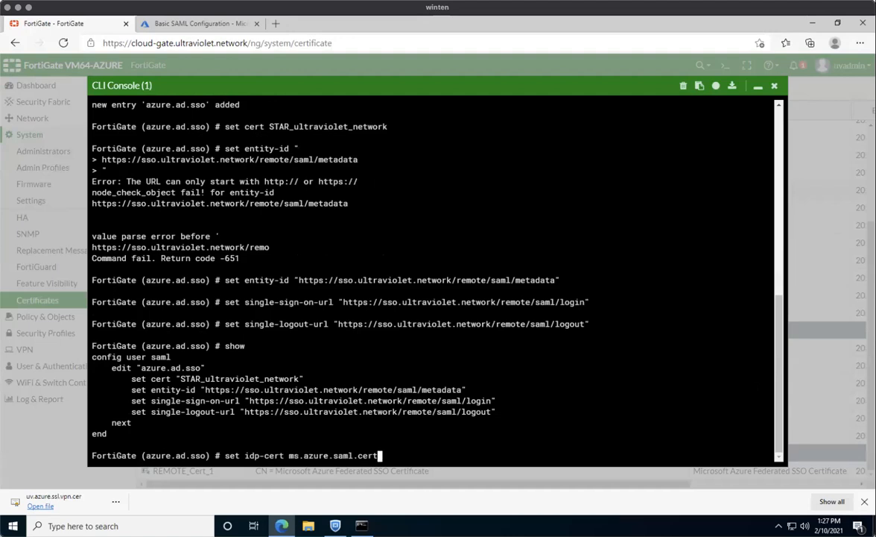
{"action": "key", "text": "Return"}
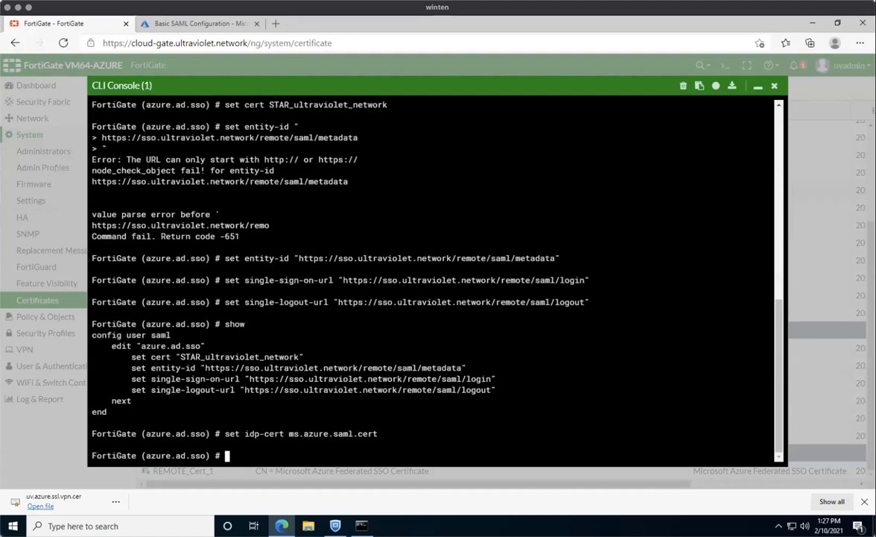
Set idp-entity-id to the quoted Azure AD Identifier sts.windows.net URL.
{"action": "type", "text": "set idp-entity-id"}
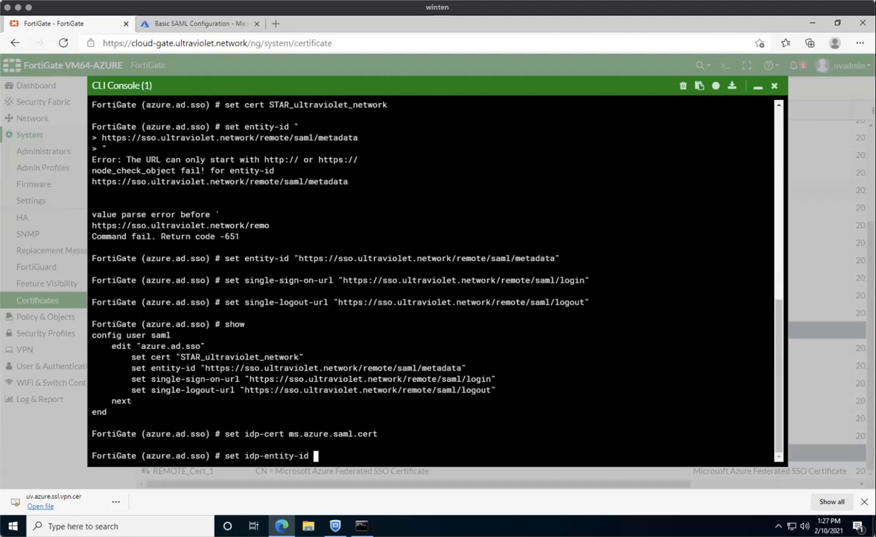
{"action": "left_click", "coordinate": [177, 24]}
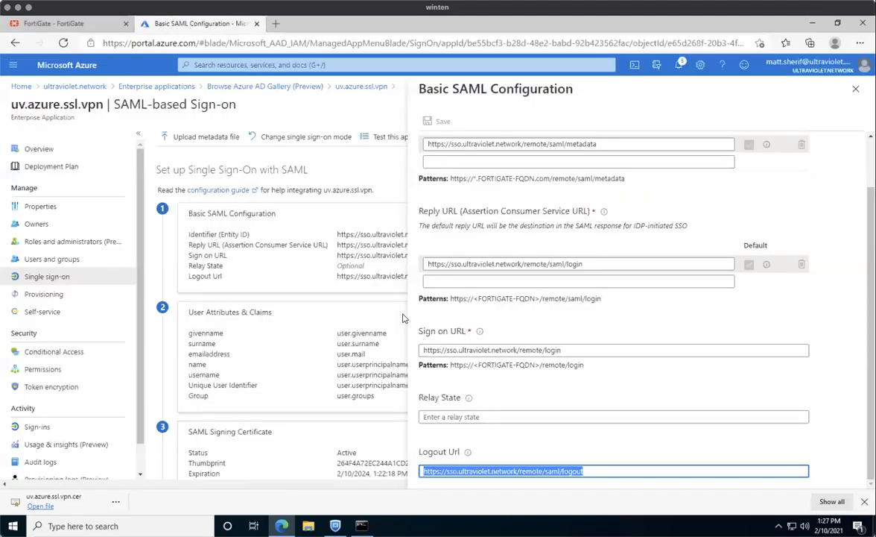
{"action": "left_click", "coordinate": [856, 89]}
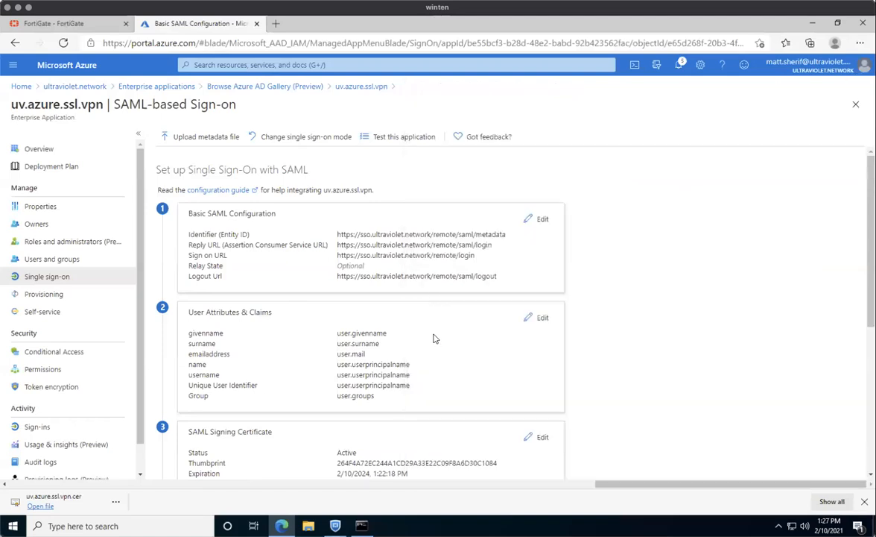
{"action": "scroll", "coordinate": [434, 338], "scroll_direction": "down", "scroll_amount": 4}
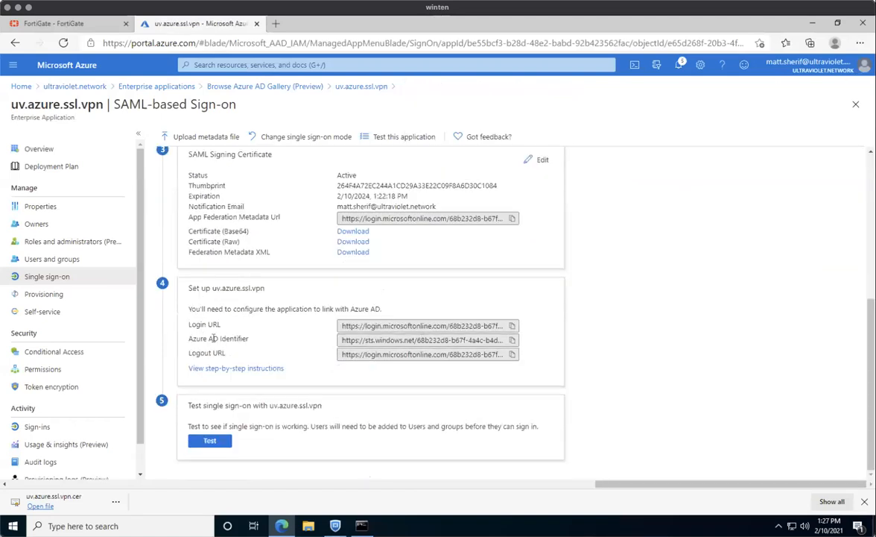
{"action": "left_click", "coordinate": [512, 340]}
{"action": "left_click", "coordinate": [58, 23]}
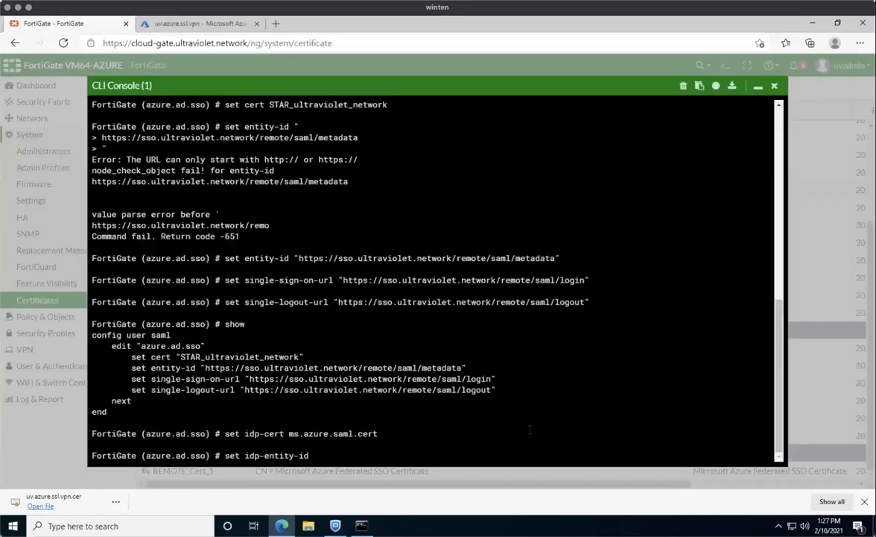
{"action": "key", "text": "ctrl+v"}
{"action": "type", "text": "\""}
{"action": "key", "text": "Left"}
{"action": "key", "text": "Left"}
{"action": "key", "text": "Left"}
{"action": "key", "text": "Left"}
{"action": "key", "text": "Left"}
{"action": "key", "text": "Left"}
{"action": "key", "text": "Left"}
{"action": "key", "text": "Left"}
{"action": "key", "text": "Left"}
{"action": "key", "text": "Left"}
{"action": "key", "text": "Left"}
{"action": "key", "text": "Left"}
{"action": "key", "text": "Left"}
{"action": "key", "text": "Left"}
{"action": "key", "text": "Left"}
{"action": "key", "text": "Left"}
{"action": "key", "text": "Left"}
{"action": "key", "text": "Left"}
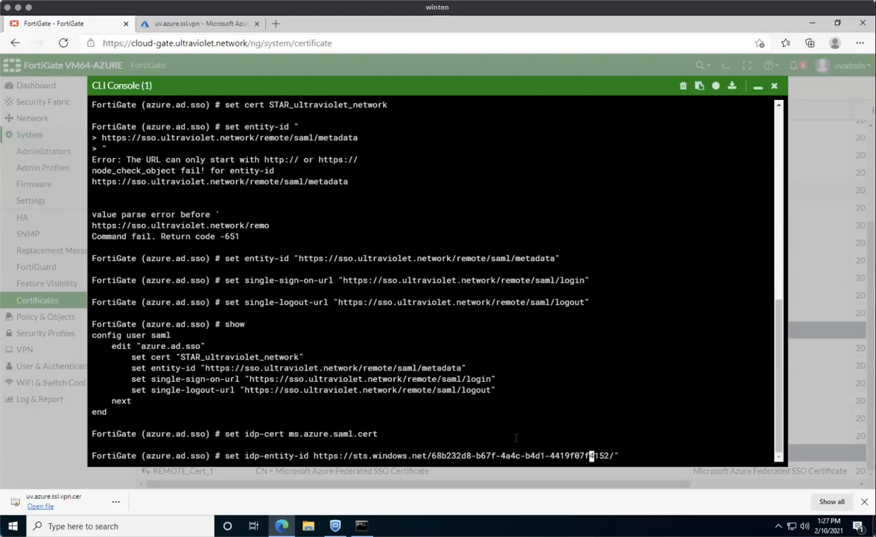
{"action": "key", "text": "Left"}
{"action": "key", "text": "Left"}
{"action": "key", "text": "Left"}
{"action": "key", "text": "Left"}
{"action": "key", "text": "Left"}
{"action": "key", "text": "Left"}
{"action": "key", "text": "Left"}
{"action": "key", "text": "Left"}
{"action": "key", "text": "Left"}
{"action": "key", "text": "Left"}
{"action": "key", "text": "Left"}
{"action": "key", "text": "Left"}
{"action": "key", "text": "Left"}
{"action": "key", "text": "Left"}
{"action": "key", "text": "Left"}
{"action": "key", "text": "Left"}
{"action": "key", "text": "Left"}
{"action": "key", "text": "Left"}
{"action": "key", "text": "Left"}
{"action": "key", "text": "Left"}
{"action": "key", "text": "Left"}
{"action": "key", "text": "Left"}
{"action": "key", "text": "Left"}
{"action": "key", "text": "Left"}
{"action": "key", "text": "Left"}
{"action": "key", "text": "Left"}
{"action": "key", "text": "Left"}
{"action": "key", "text": "Left"}
{"action": "key", "text": "Left"}
{"action": "key", "text": "Left"}
{"action": "key", "text": "Left"}
{"action": "key", "text": "Left"}
{"action": "key", "text": "Left"}
{"action": "key", "text": "Left"}
{"action": "key", "text": "Left"}
{"action": "key", "text": "Left"}
{"action": "key", "text": "Left"}
{"action": "key", "text": "Left"}
{"action": "key", "text": "Left"}
{"action": "key", "text": "Left"}
{"action": "key", "text": "Right"}
{"action": "type", "text": "\""}
{"action": "key", "text": "Return"}
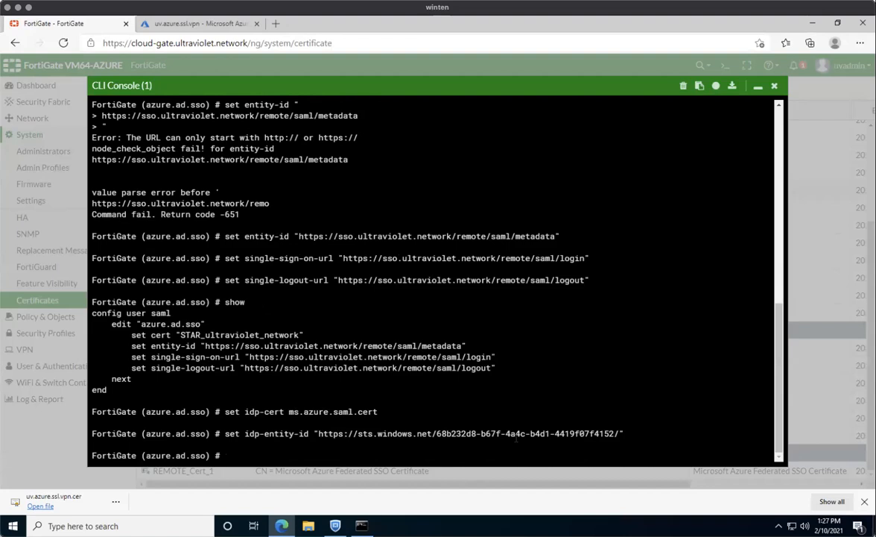
{"action": "type", "text": "set idp-single-sign-on-url"}
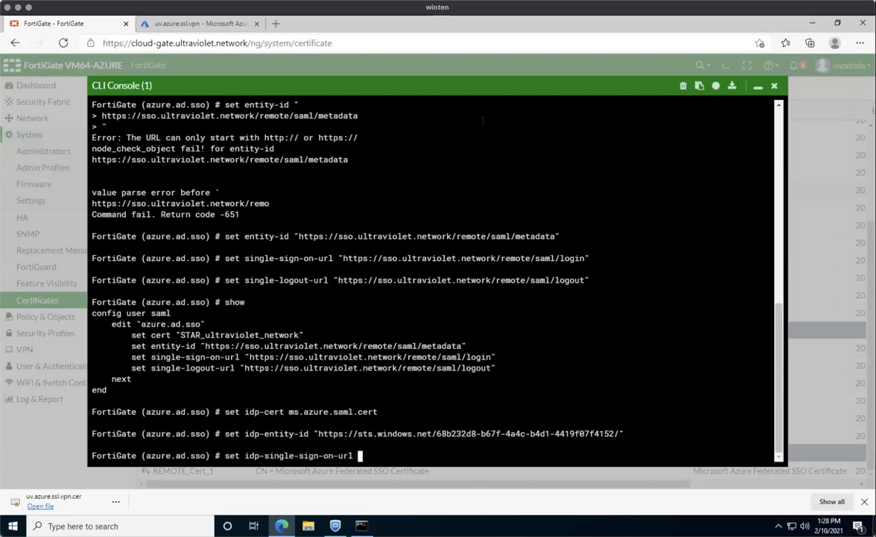
Set idp-single-sign-on-url to Azure's login.microsoftonline.com saml2 Login URL.
{"action": "left_click", "coordinate": [194, 23]}
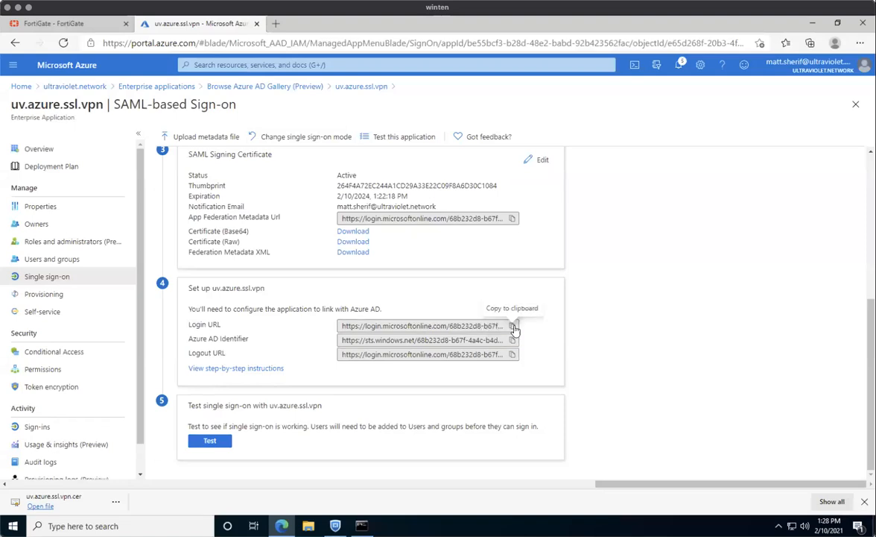
{"action": "left_click", "coordinate": [513, 326]}
{"action": "left_click", "coordinate": [70, 23]}
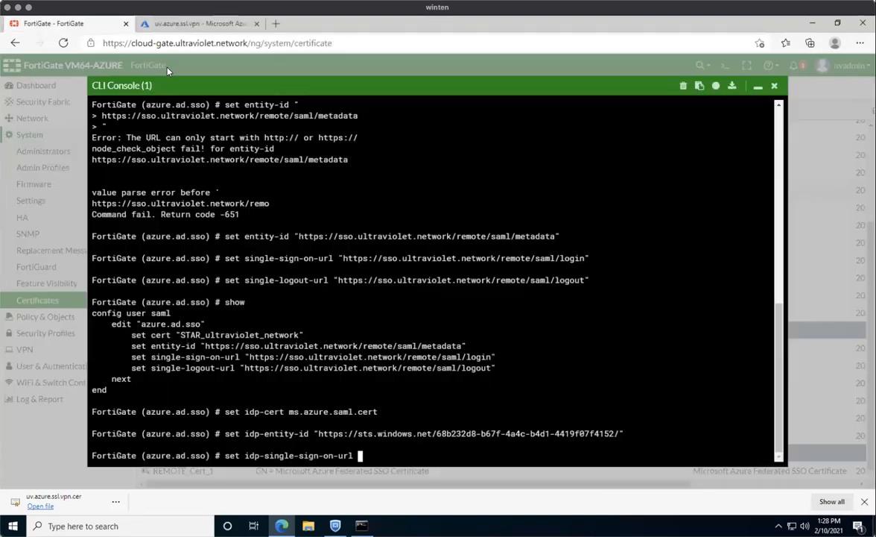
{"action": "type", "text": "\""}
{"action": "key", "text": "ctrl+v"}
{"action": "type", "text": "\""}
{"action": "key", "text": "Return"}
Set idp-single-logout-url to Azure's Logout URL and list the entry with show.
{"action": "type", "text": "set idp-entity-id"}
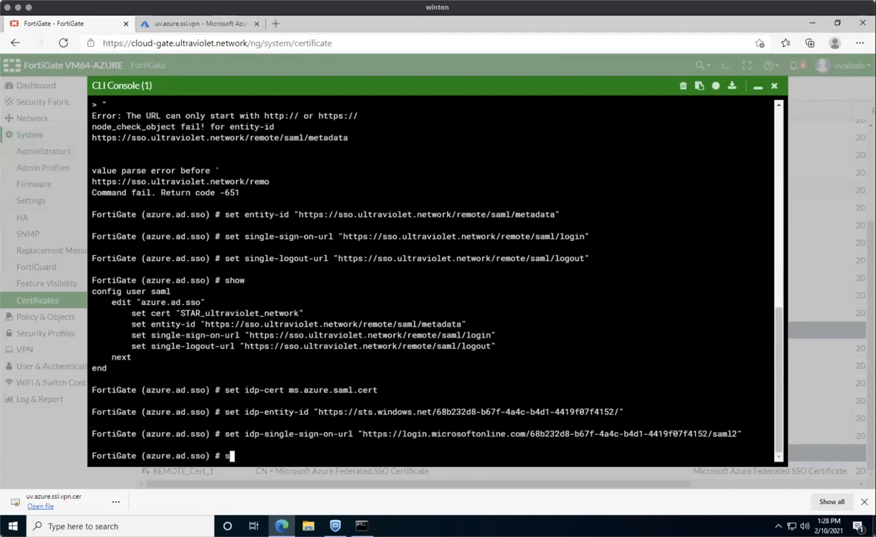
{"action": "key", "text": "Tab"}
{"action": "key", "text": "Tab"}
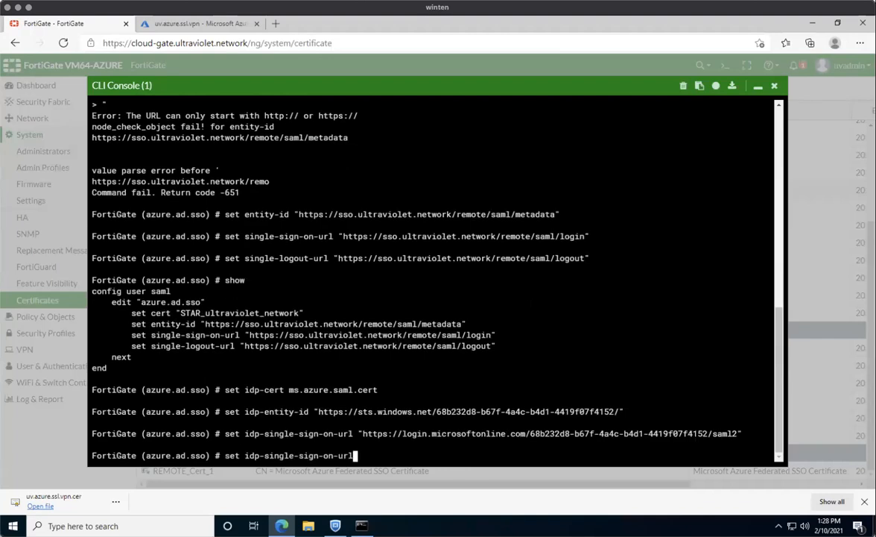
{"action": "type", "text": "\""}
{"action": "left_click", "coordinate": [198, 24]}
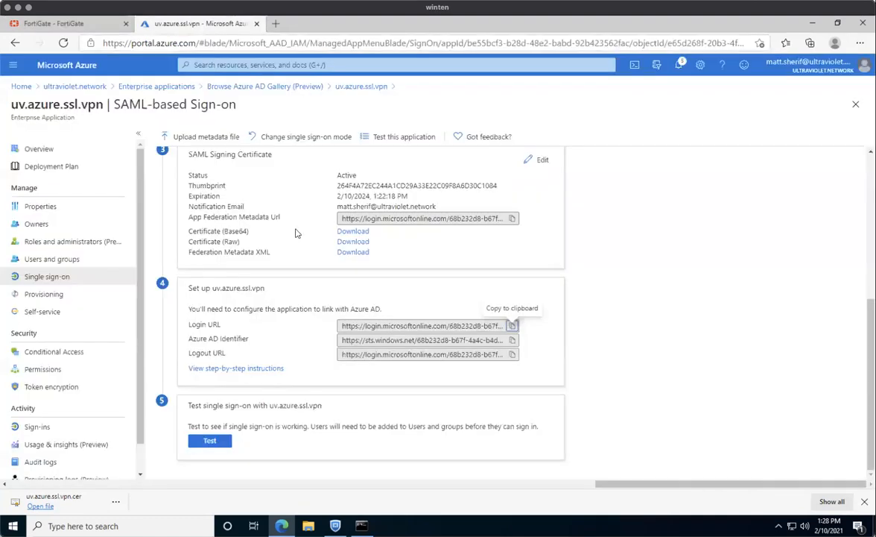
{"action": "left_click", "coordinate": [512, 354]}
{"action": "left_click", "coordinate": [88, 20]}
{"action": "key", "text": "ctrl+v"}
{"action": "type", "text": "\""}
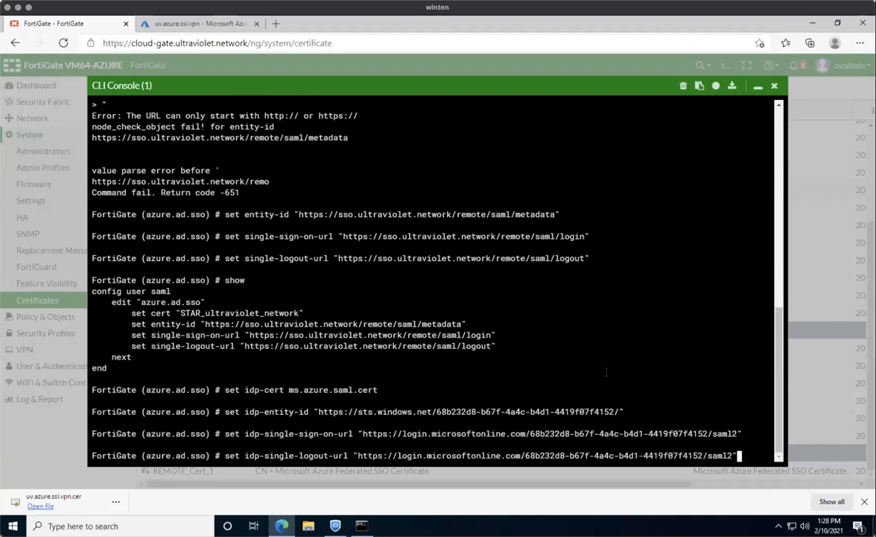
{"action": "key", "text": "Return"}
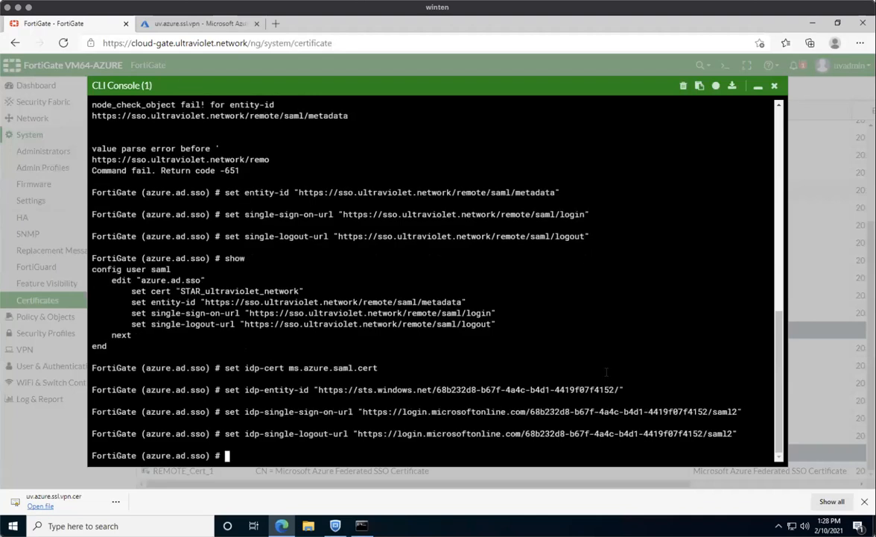
{"action": "type", "text": "show"}
{"action": "key", "text": "Return"}
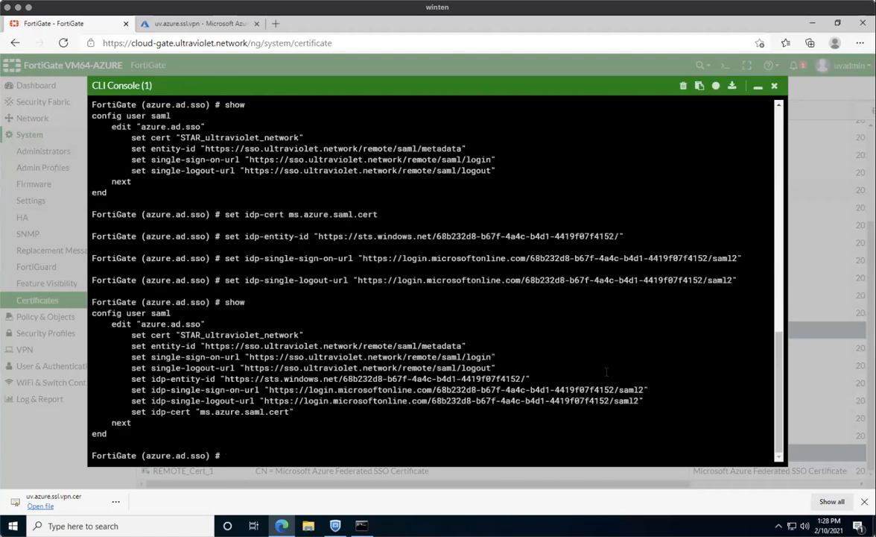
Set user-name to username on azure.ad.sso and verify it with show.
{"action": "type", "text": "set user-name username"}
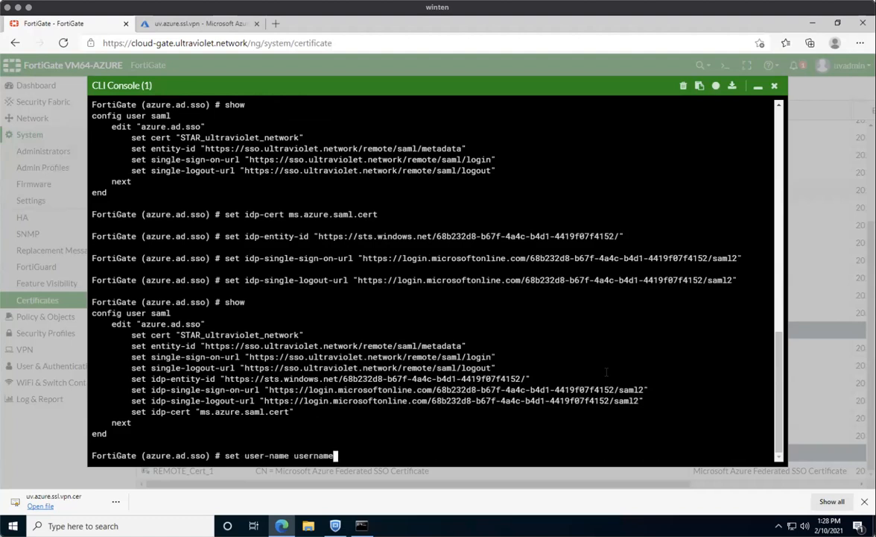
{"action": "key", "text": "Return"}
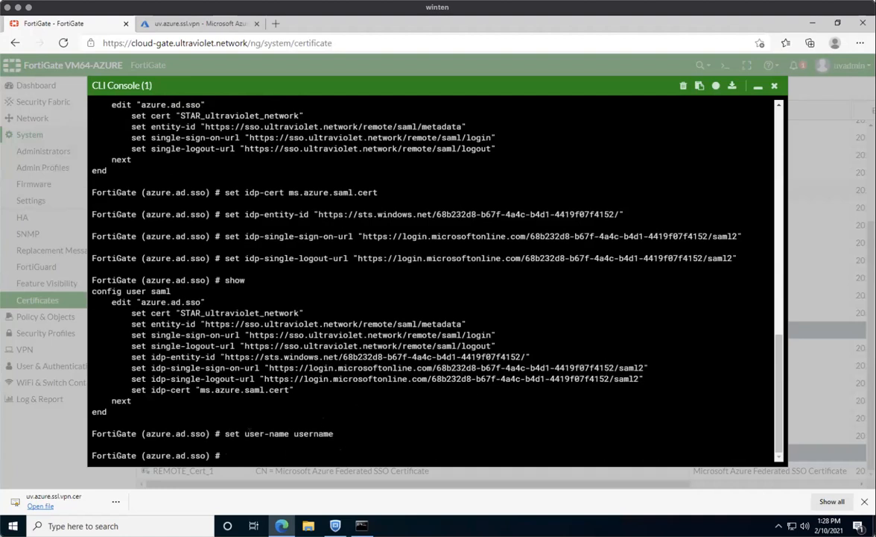
{"action": "left_click_drag", "start_coordinate": [244, 433], "coordinate": [289, 433]}
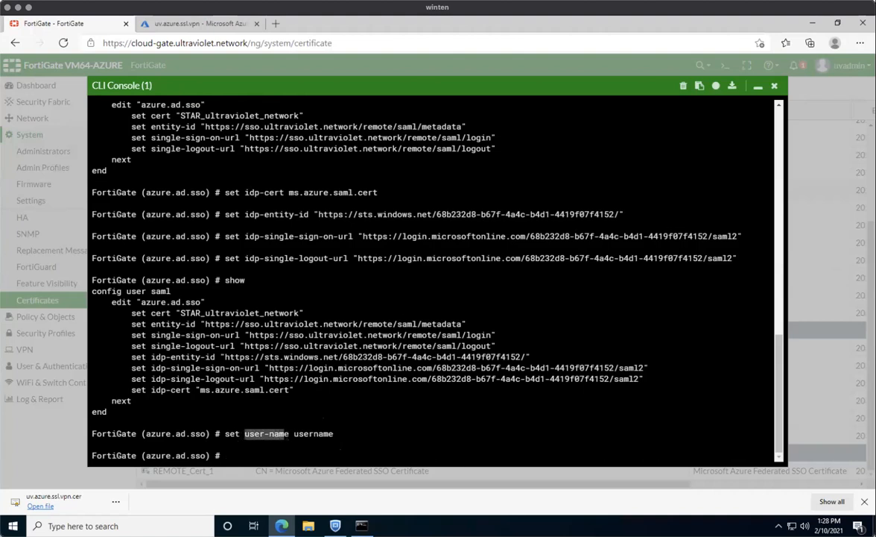
{"action": "left_click", "coordinate": [285, 439]}
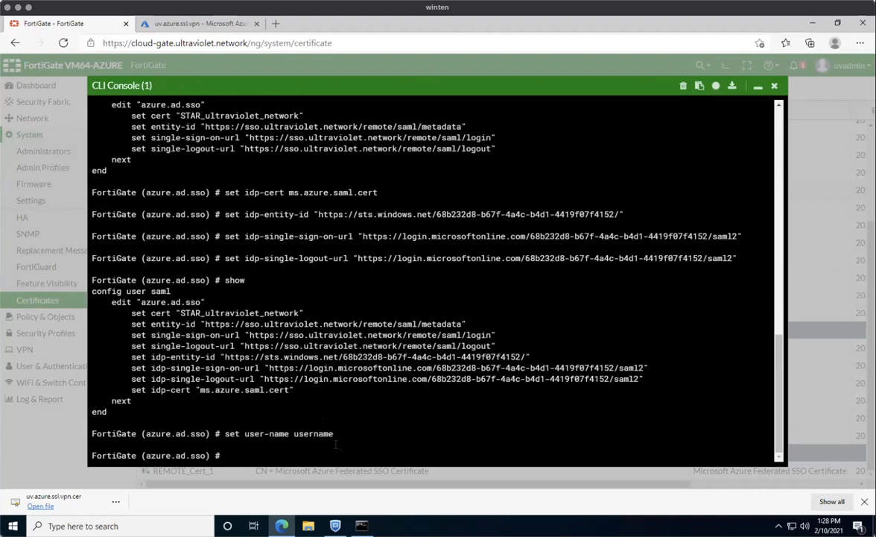
{"action": "type", "text": "show"}
{"action": "key", "text": "Return"}
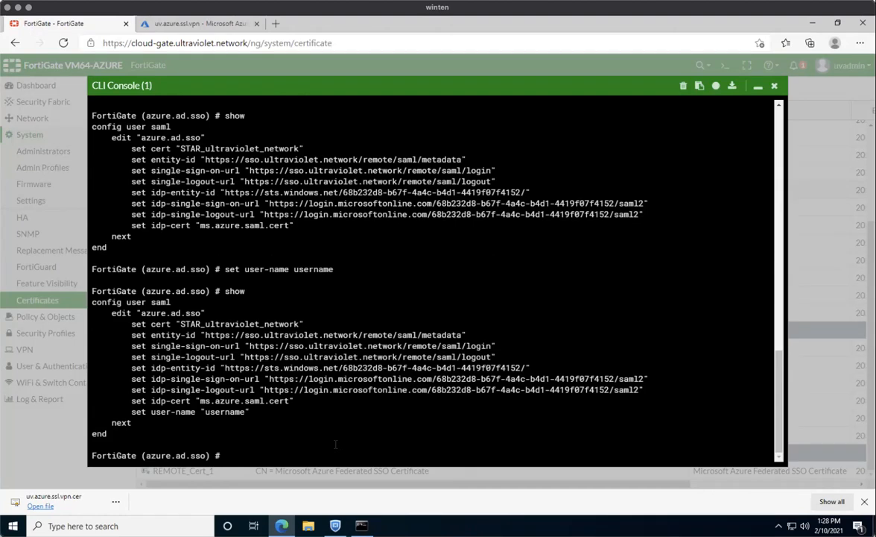
Save the azure.ad.sso entry with next and leave the SAML configuration with end.
{"action": "type", "text": "next"}
{"action": "key", "text": "Return"}
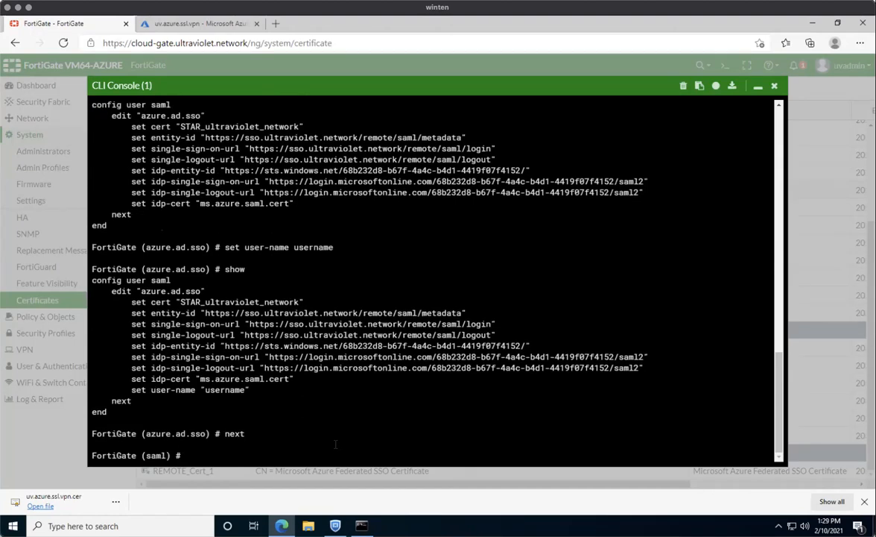
{"action": "type", "text": "end"}
{"action": "key", "text": "Return"}
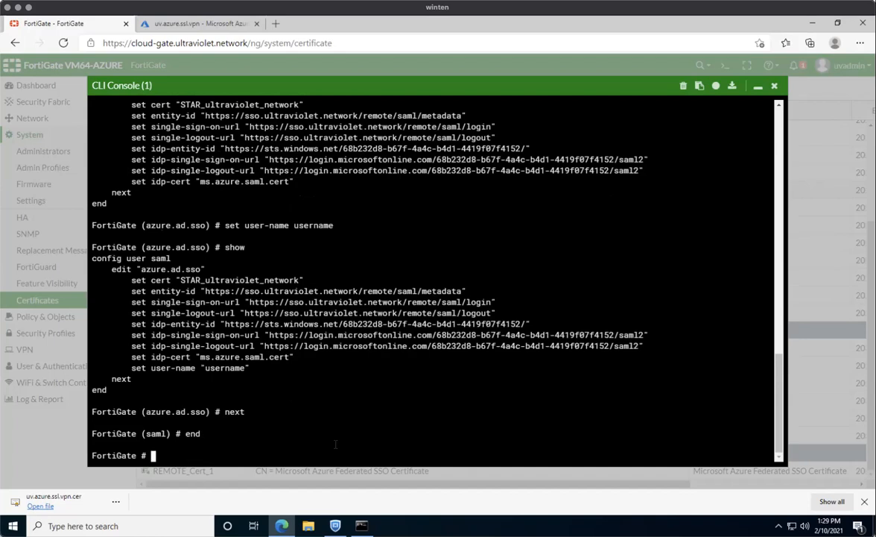
Create user group azure.ad.users with member azure.ad.sso and end the configuration.
{"action": "type", "text": "config user group"}
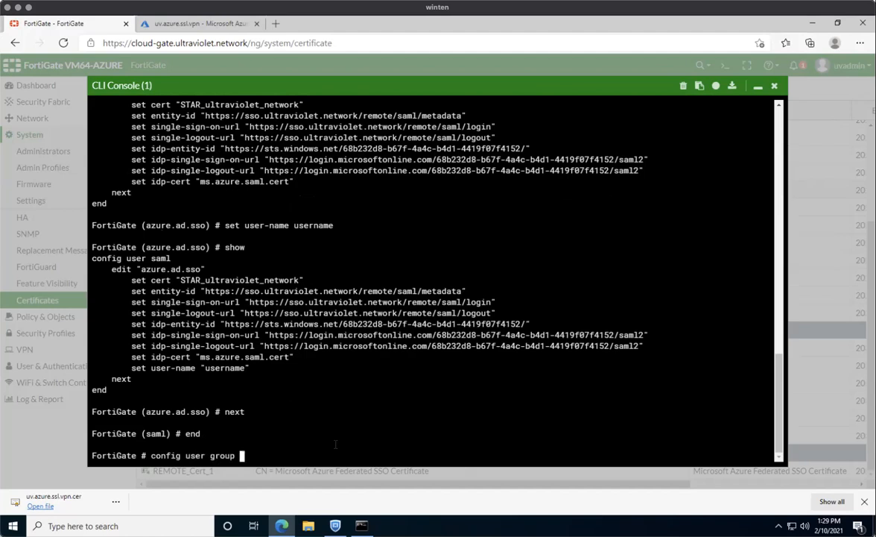
{"action": "key", "text": "Return"}
{"action": "key", "text": "Return"}
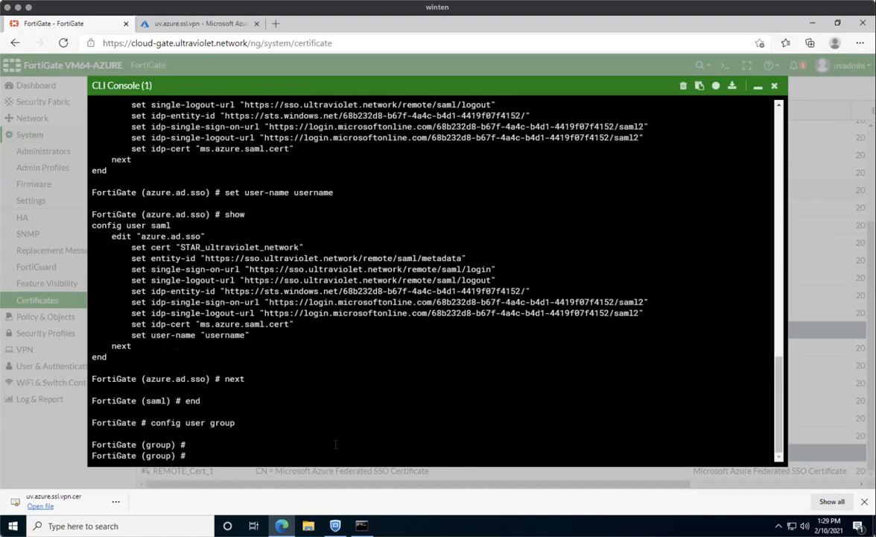
{"action": "type", "text": "edit azure.ad.users"}
{"action": "key", "text": "Return"}
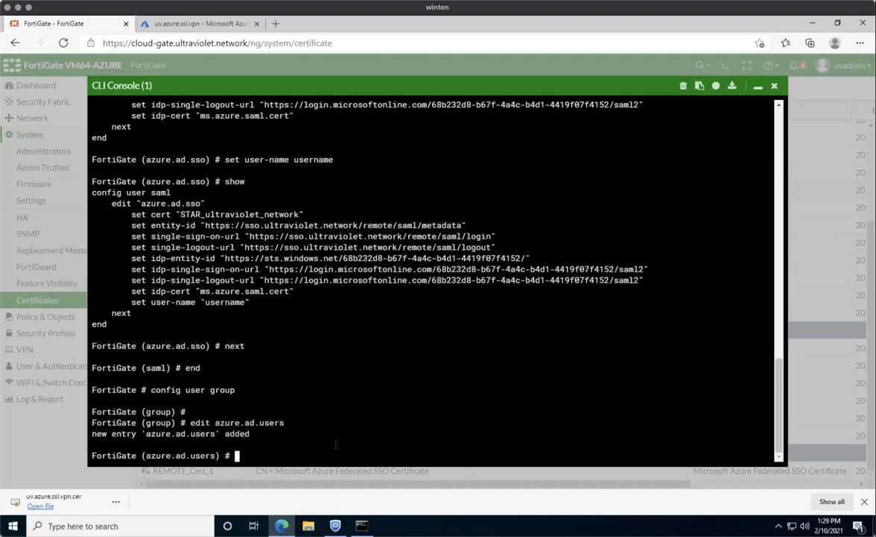
{"action": "type", "text": "set member azure.ad.sso"}
{"action": "key", "text": "Return"}
{"action": "type", "text": "end"}
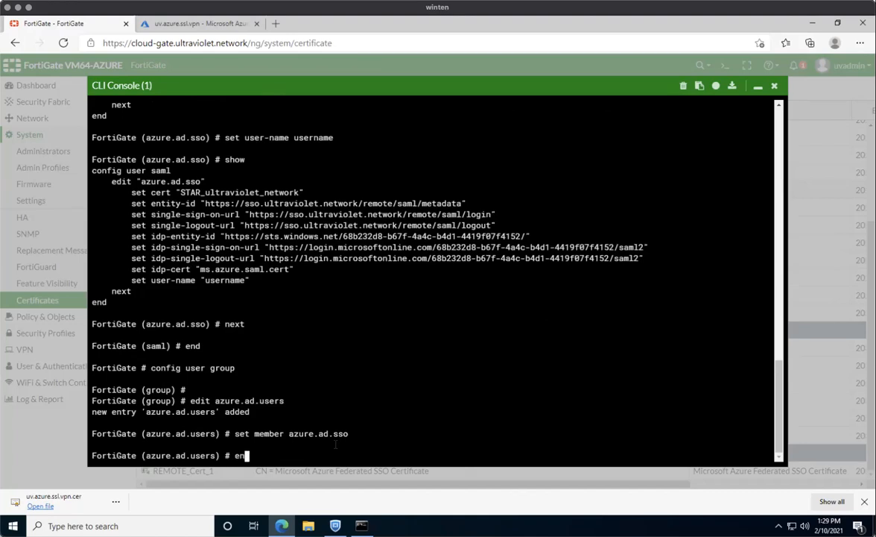
{"action": "key", "text": "Return"}
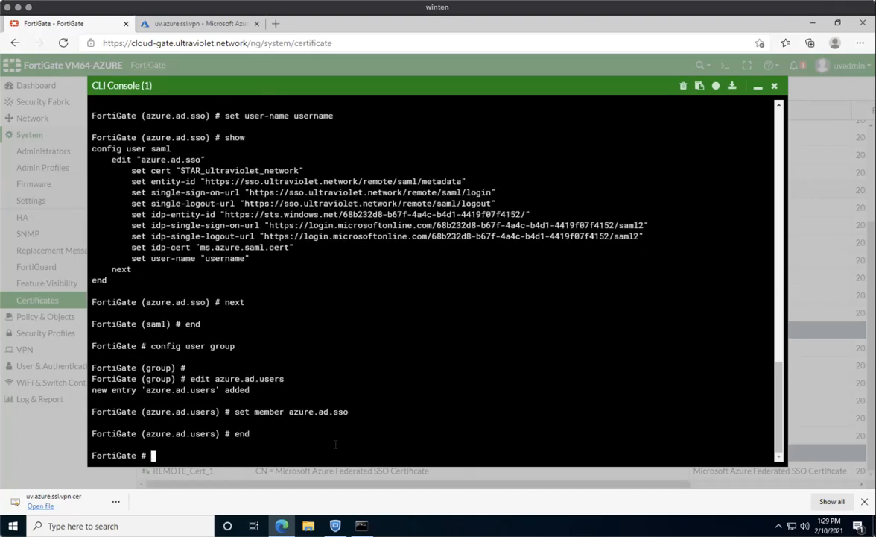
{"action": "key", "text": "Return"}
{"action": "key", "text": "Return"}
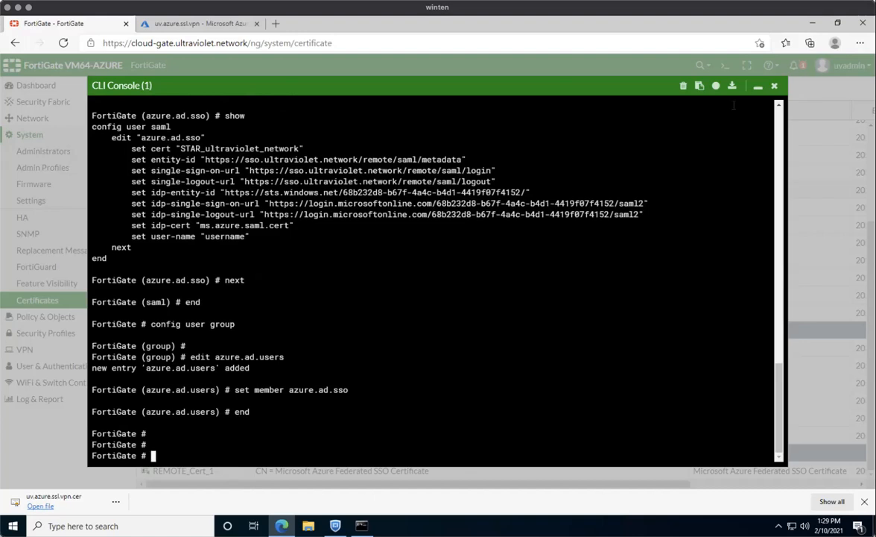
Enable SSL-VPN Realms under System > Feature Visibility and apply the change.
{"action": "left_click", "coordinate": [757, 88]}
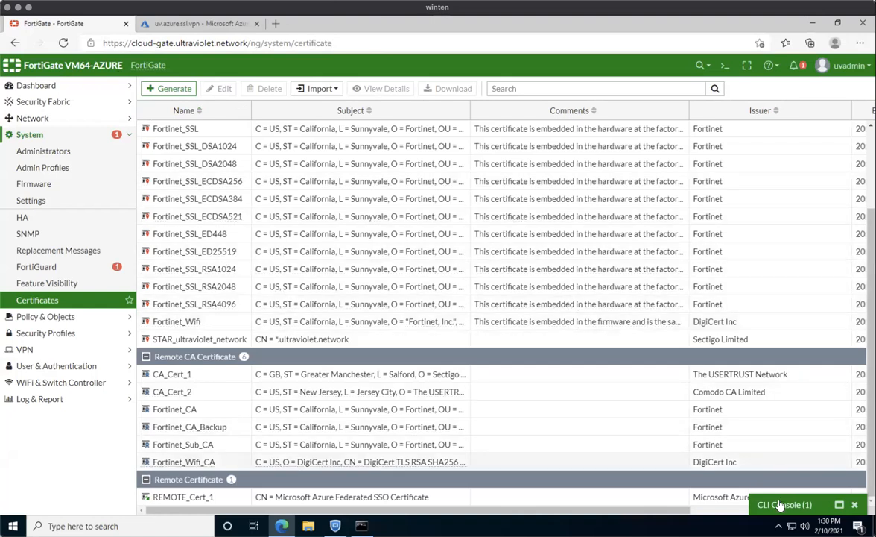
{"action": "left_click", "coordinate": [30, 349]}
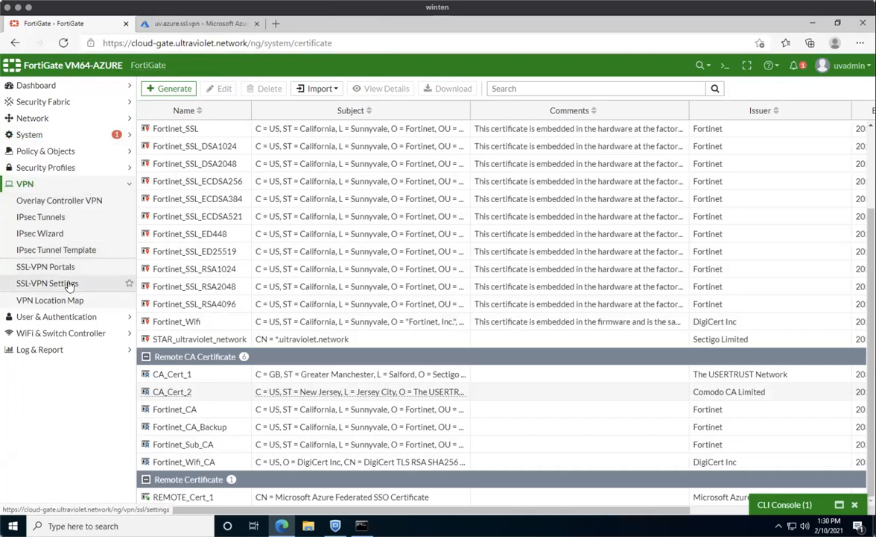
{"action": "left_click", "coordinate": [28, 135]}
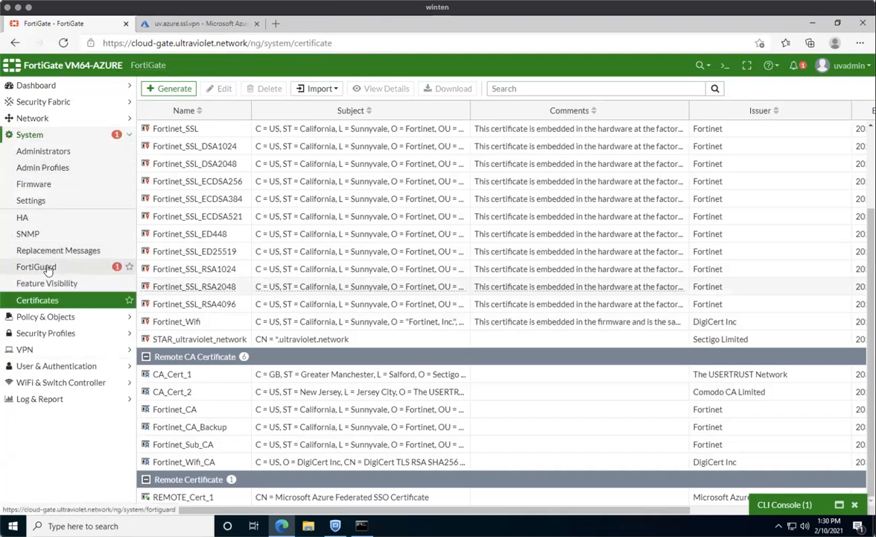
{"action": "left_click", "coordinate": [43, 266]}
{"action": "left_click", "coordinate": [46, 282]}
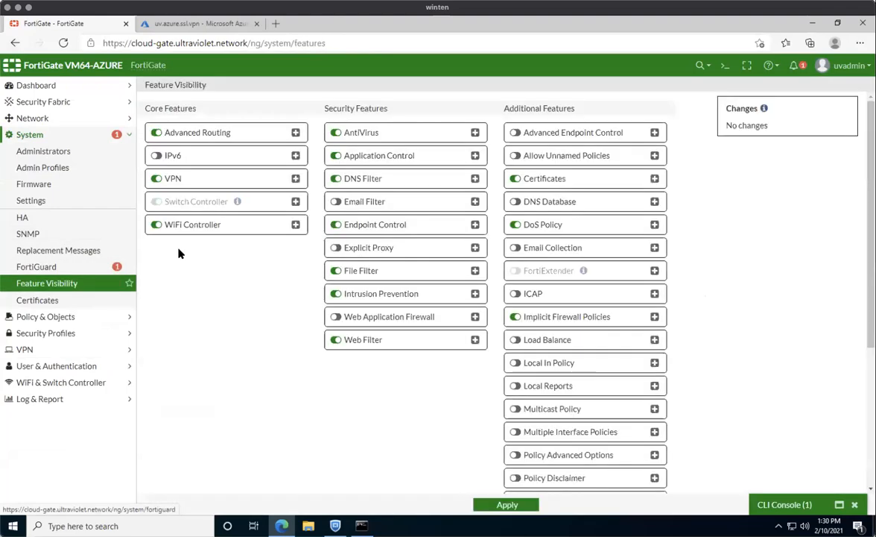
{"action": "scroll", "coordinate": [611, 309], "scroll_direction": "down", "scroll_amount": 3}
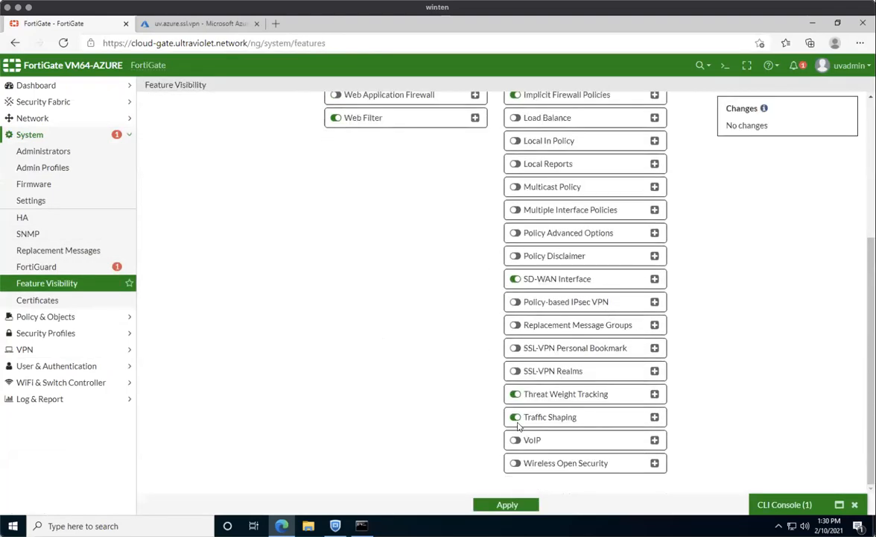
{"action": "left_click", "coordinate": [515, 370]}
{"action": "left_click", "coordinate": [507, 504]}
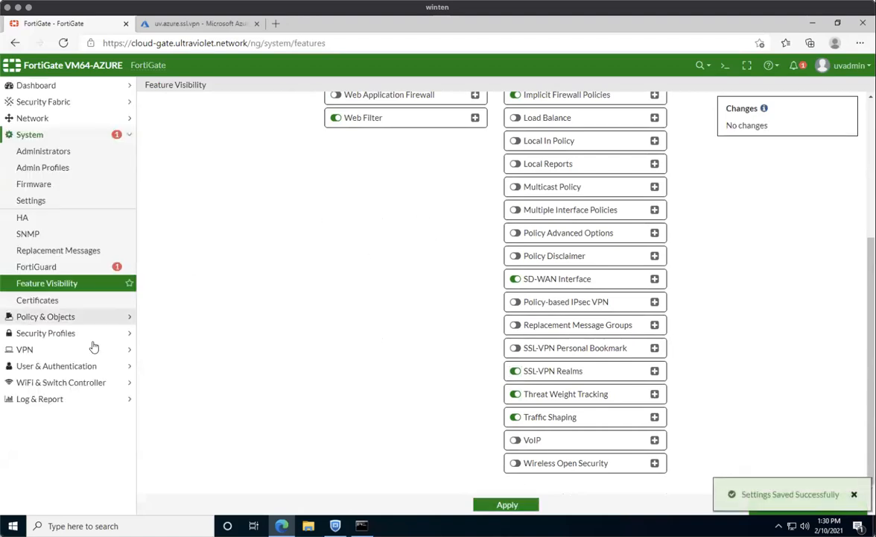
{"action": "left_click", "coordinate": [41, 350]}
Add an SSL-VPN realm with URL path sso, then open the sso realm.
{"action": "left_click", "coordinate": [57, 301]}
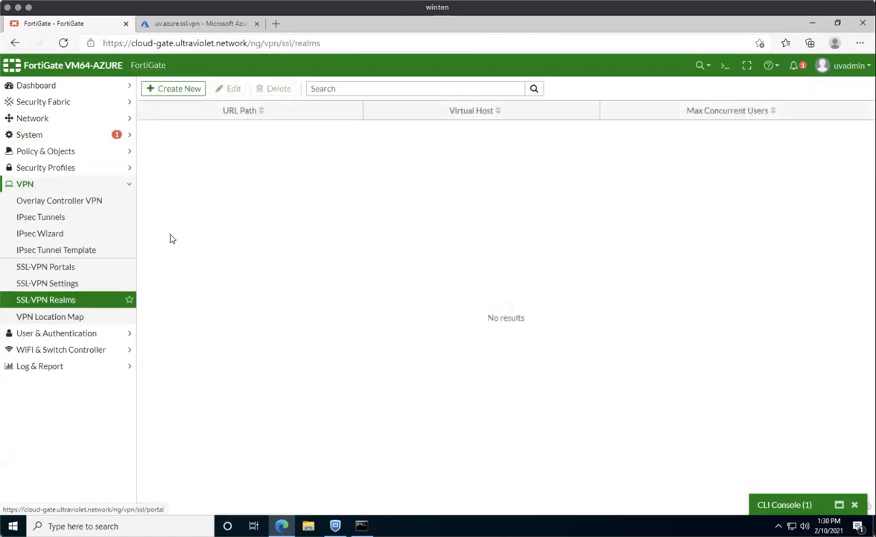
{"action": "left_click", "coordinate": [189, 89]}
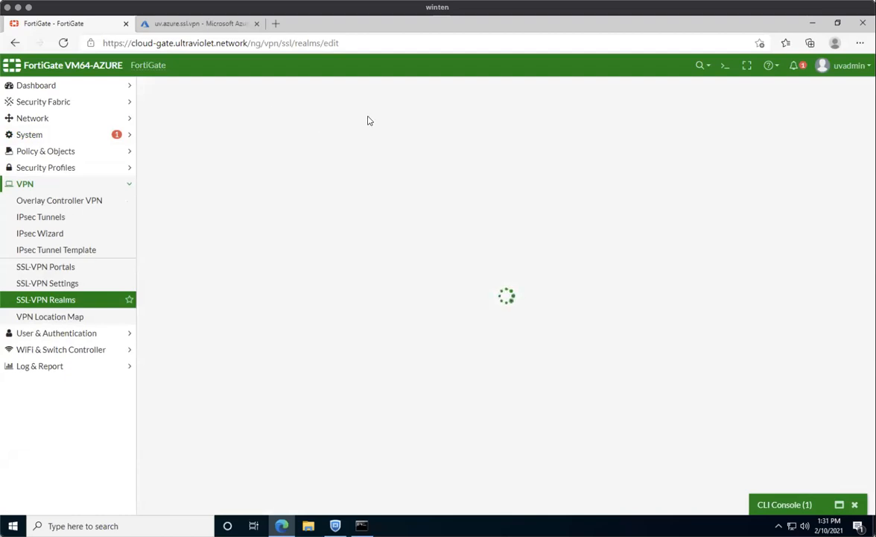
{"action": "left_click", "coordinate": [323, 108]}
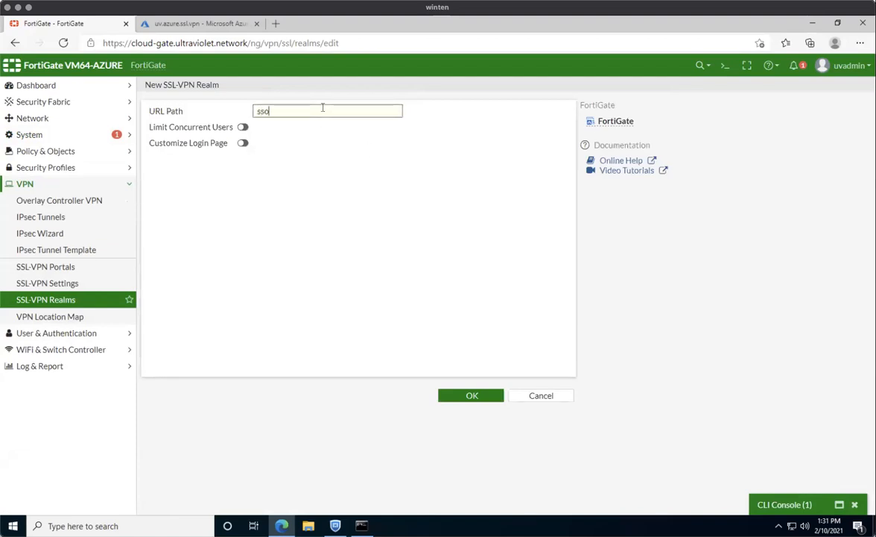
{"action": "left_click", "coordinate": [472, 395]}
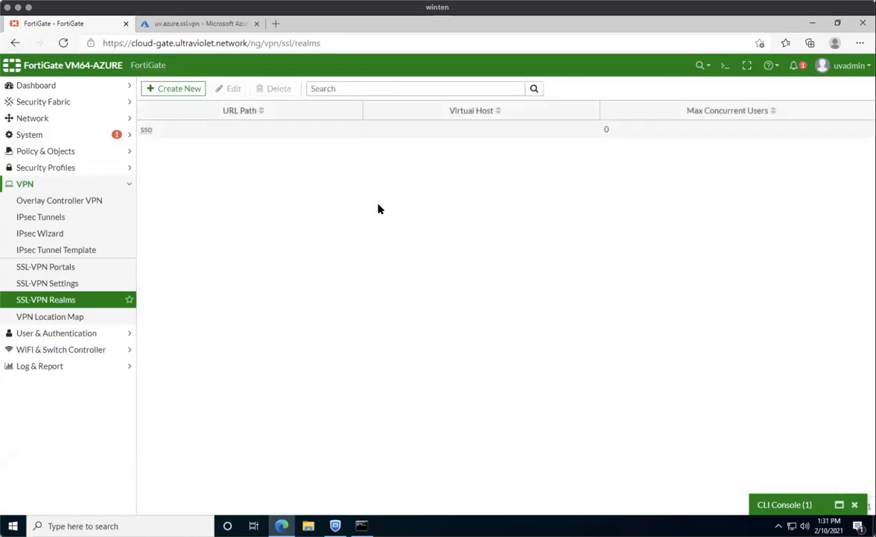
{"action": "double_click", "coordinate": [320, 130]}
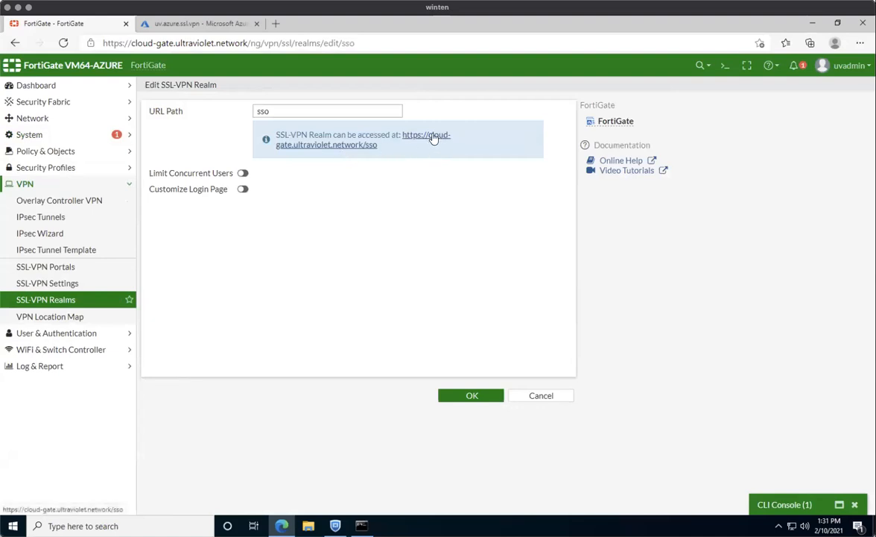
{"action": "left_click", "coordinate": [193, 25]}
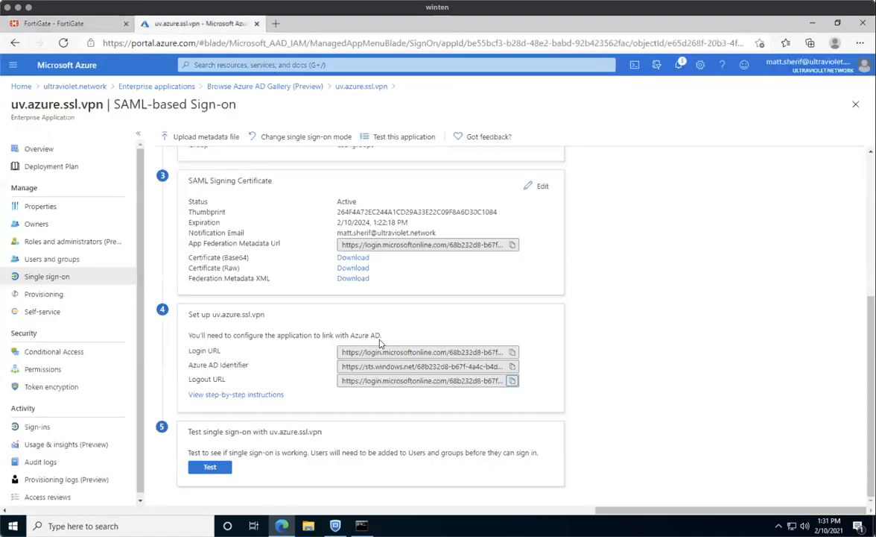
Check Azure's Basic SAML Configuration, then reopen FortiGate's CLI console with config vpn ssl web realm.
{"action": "scroll", "coordinate": [353, 276], "scroll_direction": "up", "scroll_amount": 3}
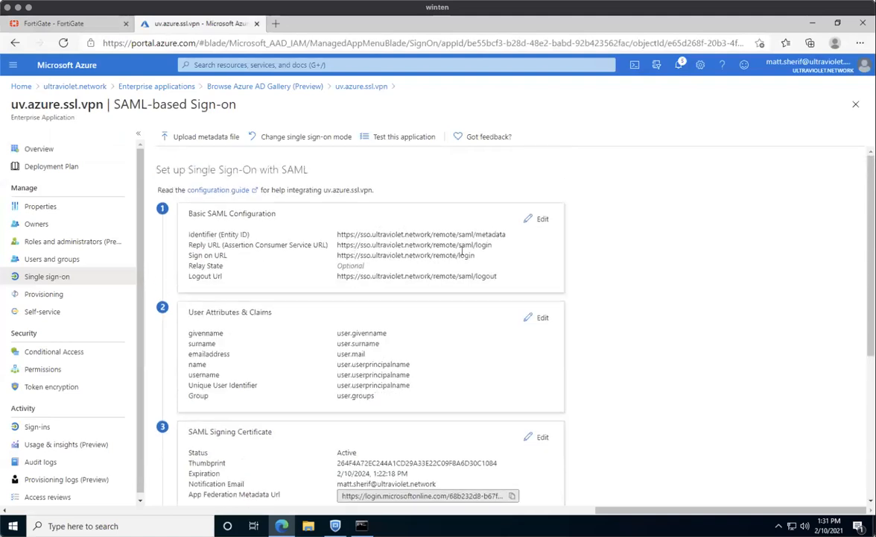
{"action": "left_click", "coordinate": [77, 23]}
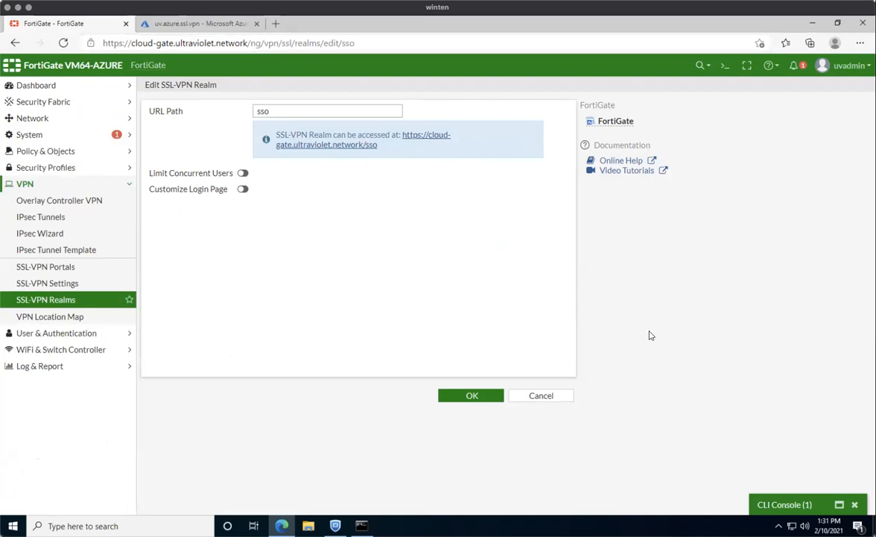
{"action": "left_click", "coordinate": [781, 500]}
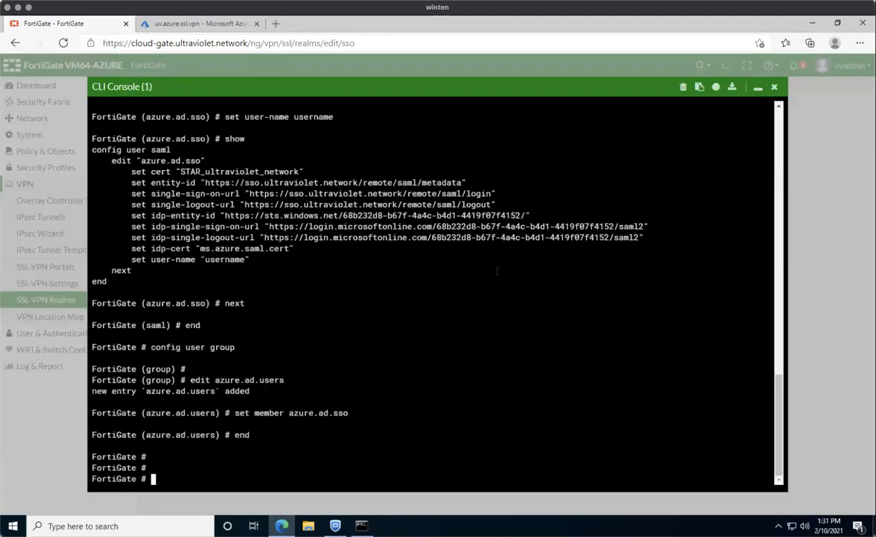
{"action": "type", "text": "config vpn ssl web realm"}
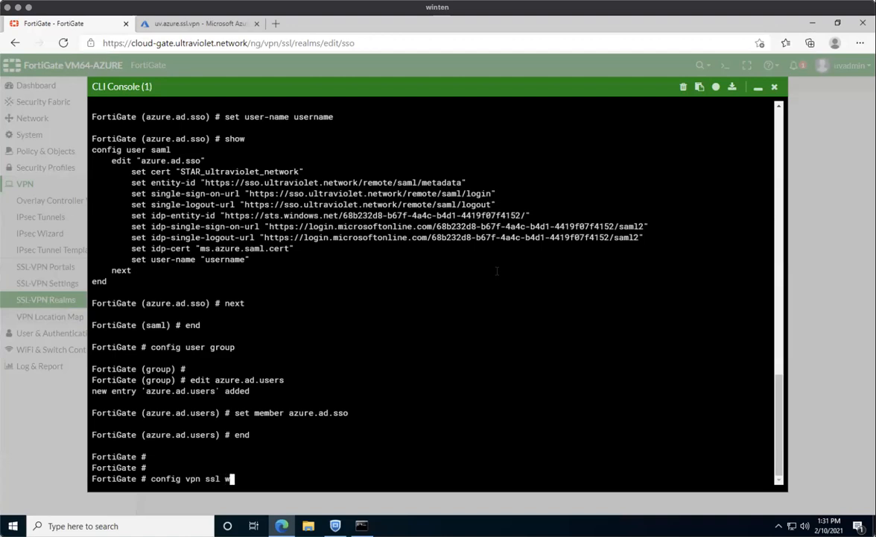
Set virtual-host sso.ultraviolet.network on the sso realm and end the configuration.
{"action": "key", "text": "Return"}
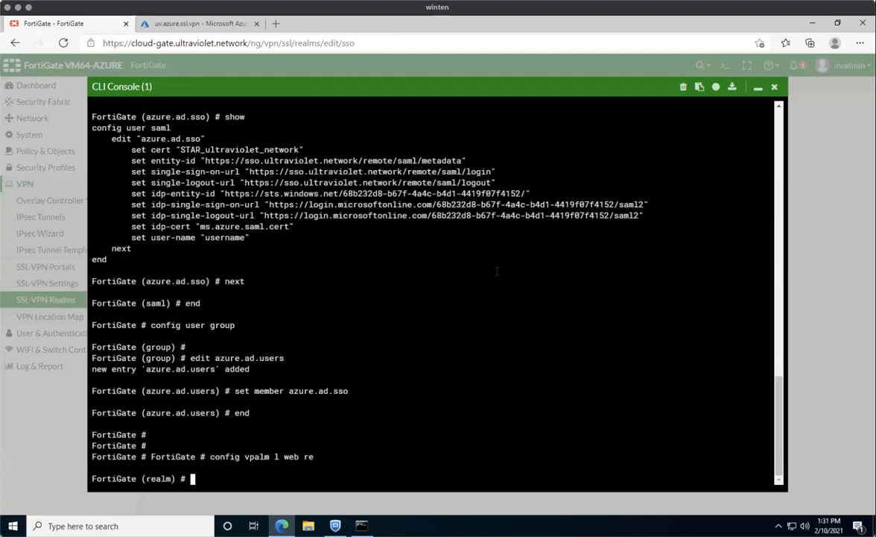
{"action": "type", "text": "edit sso"}
{"action": "key", "text": "Return"}
{"action": "type", "text": "set vir"}
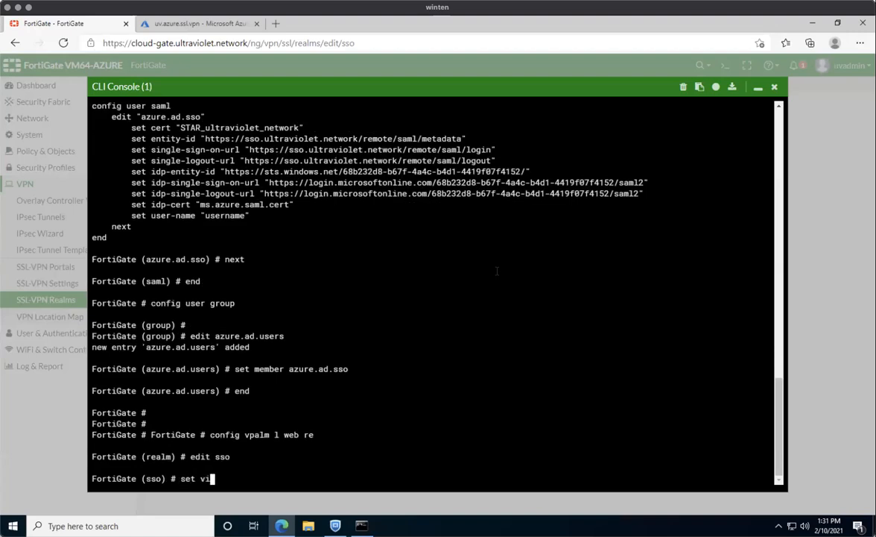
{"action": "key", "text": "Tab"}
{"action": "type", "text": "sso.ultraviolet.network"}
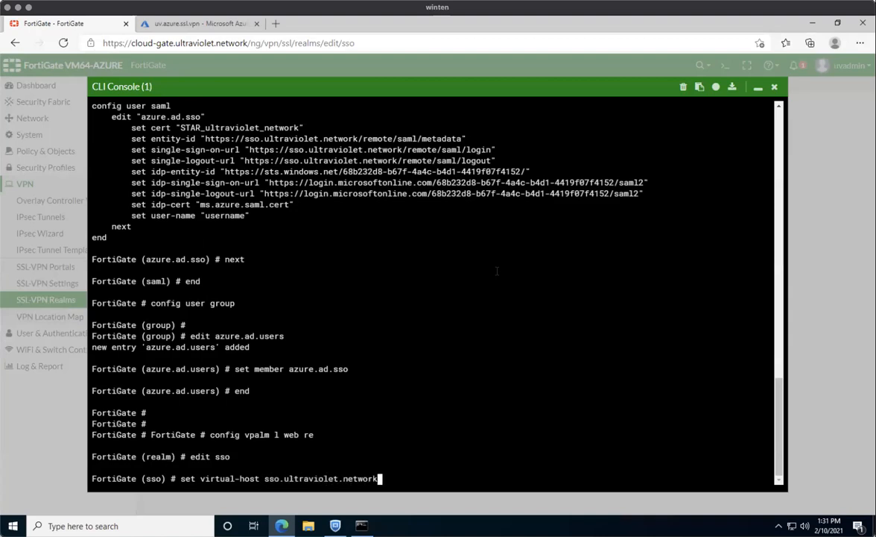
{"action": "key", "text": "Return"}
{"action": "type", "text": "end"}
{"action": "key", "text": "Return"}
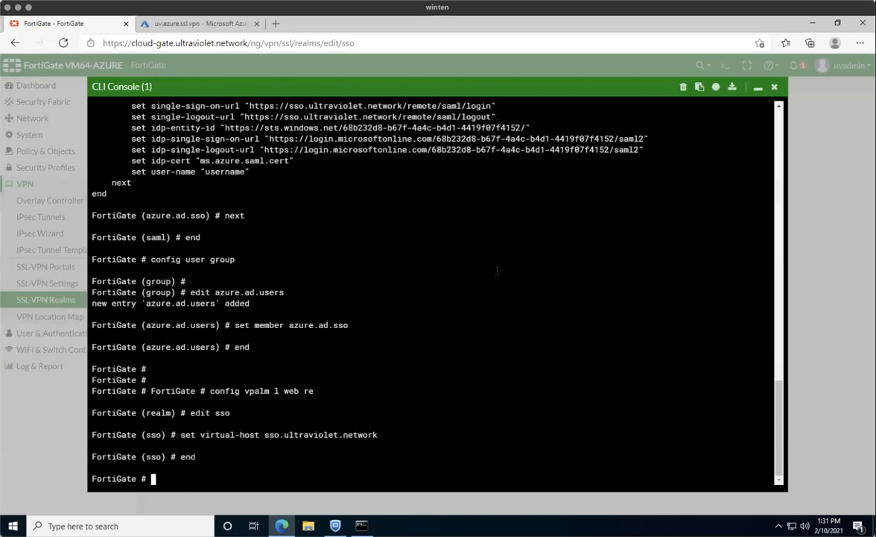
Close the CLI console, refresh the SSL-VPN realms list, and open the sso realm.
{"action": "left_click", "coordinate": [758, 88]}
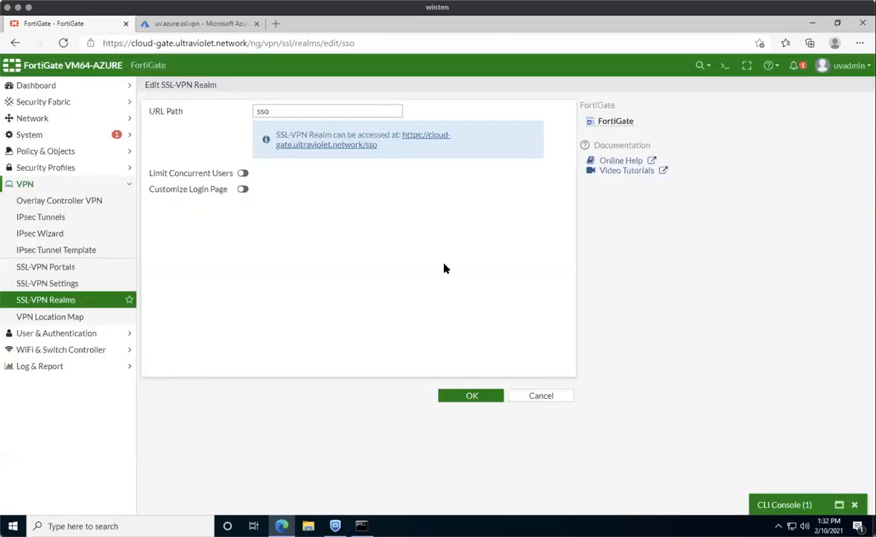
{"action": "left_click", "coordinate": [90, 298]}
{"action": "double_click", "coordinate": [274, 136]}
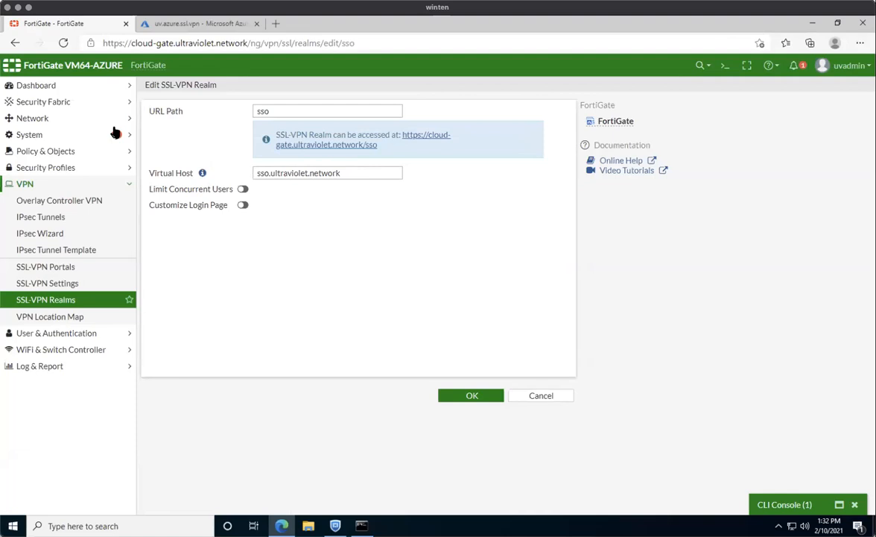
Enable the custom login page, replace the main-blue.css stylesheet with neutrino, and save the sso realm.
{"action": "left_click", "coordinate": [242, 206]}
{"action": "left_click", "coordinate": [280, 208]}
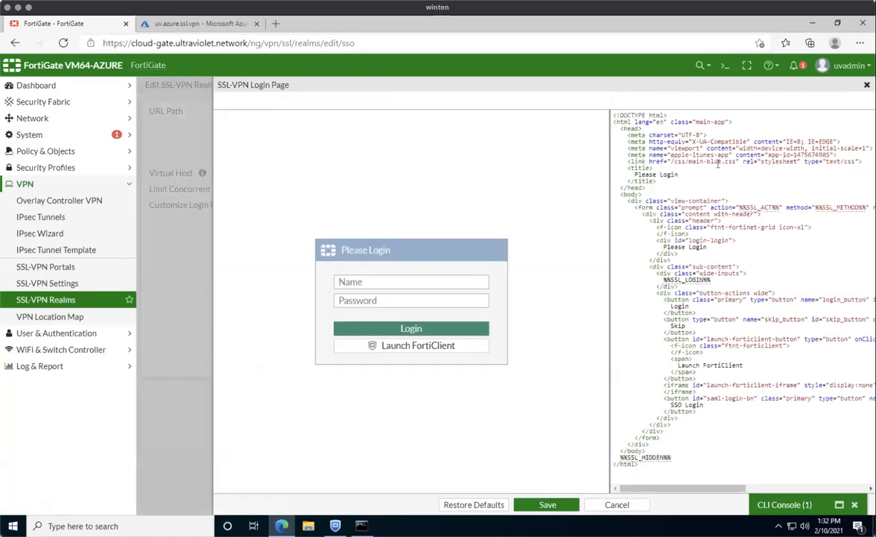
{"action": "key", "text": "BackSpace"}
{"action": "key", "text": "BackSpace"}
{"action": "key", "text": "BackSpace"}
{"action": "key", "text": "BackSpace"}
{"action": "type", "text": "neutrino"}
{"action": "left_click", "coordinate": [547, 505]}
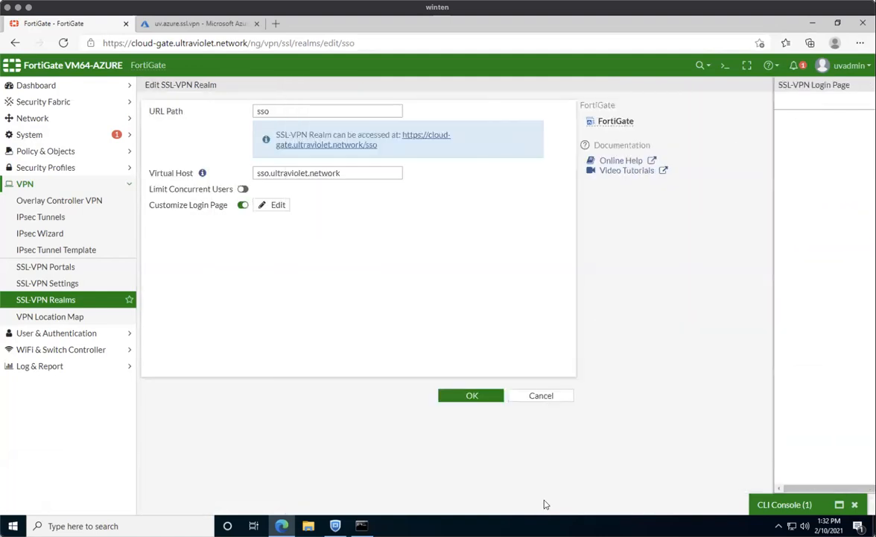
{"action": "left_click", "coordinate": [478, 398]}
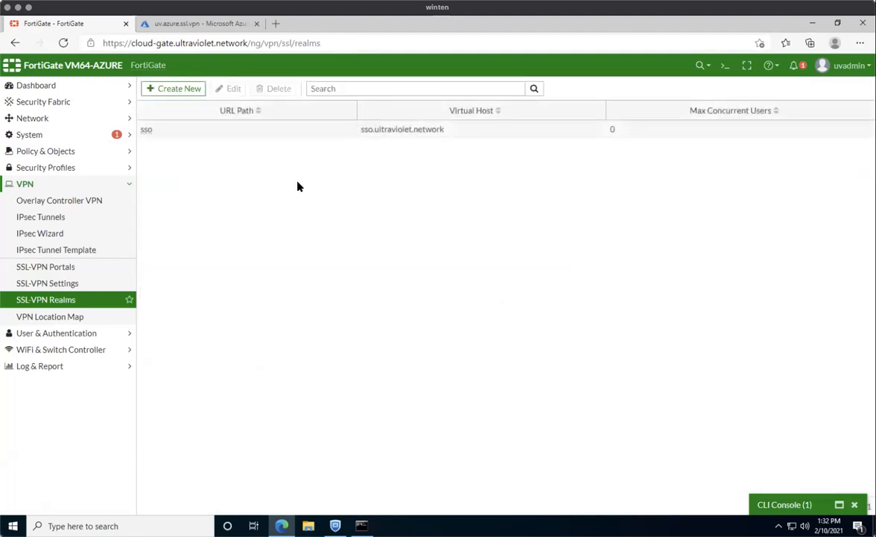
{"action": "double_click", "coordinate": [284, 131]}
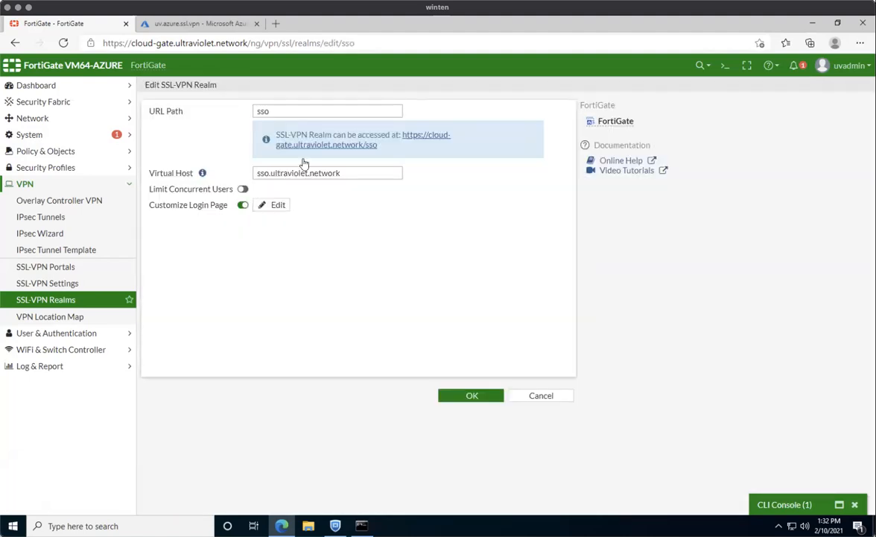
{"action": "left_click", "coordinate": [72, 284]}
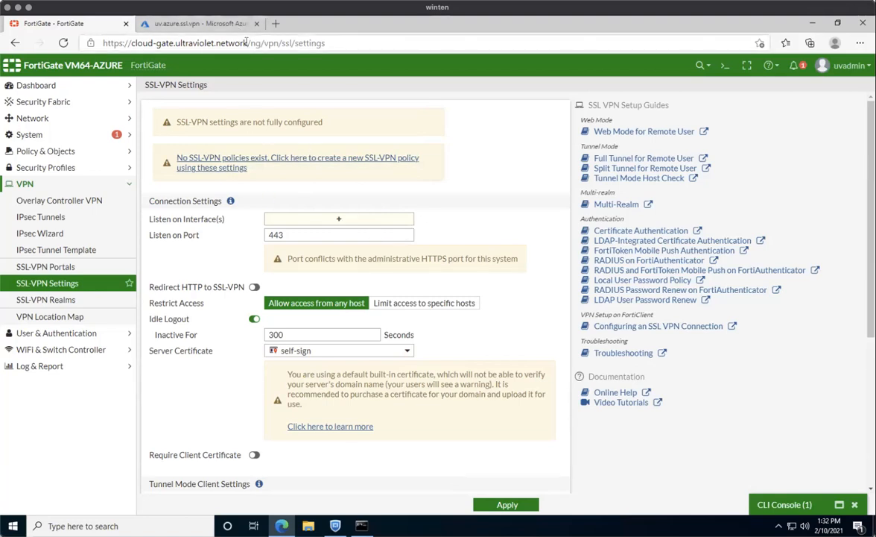
Change the administrator HTTPS port to 8443 in System Settings and apply it.
{"action": "left_click", "coordinate": [57, 139]}
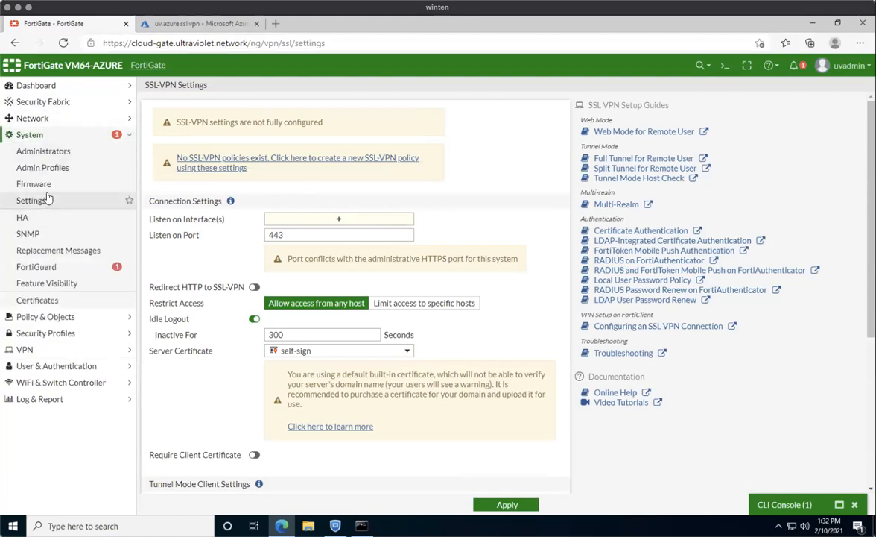
{"action": "left_click", "coordinate": [49, 203]}
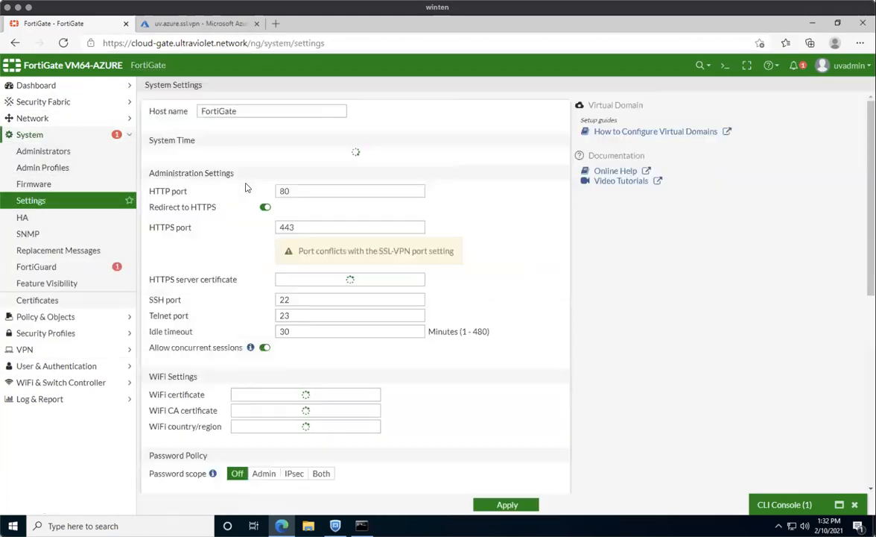
{"action": "left_click", "coordinate": [280, 348]}
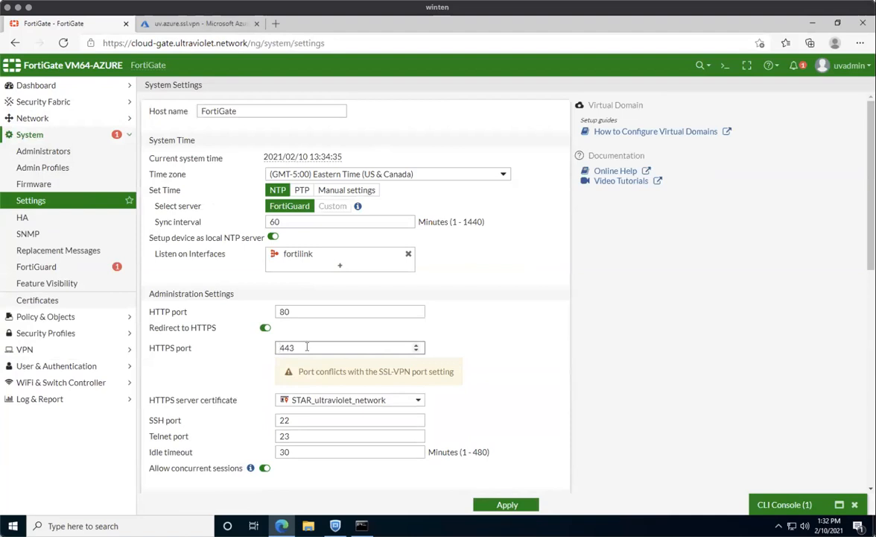
{"action": "type", "text": "8"}
{"action": "left_click", "coordinate": [514, 507]}
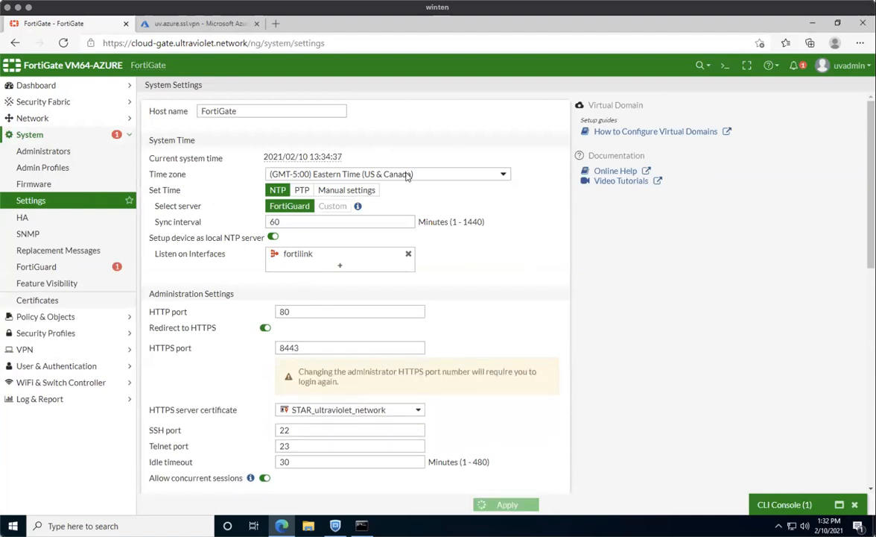
Reconnect to the management pages by adding :8443 to the browser address.
{"action": "left_click", "coordinate": [249, 44]}
{"action": "double_click", "coordinate": [248, 43]}
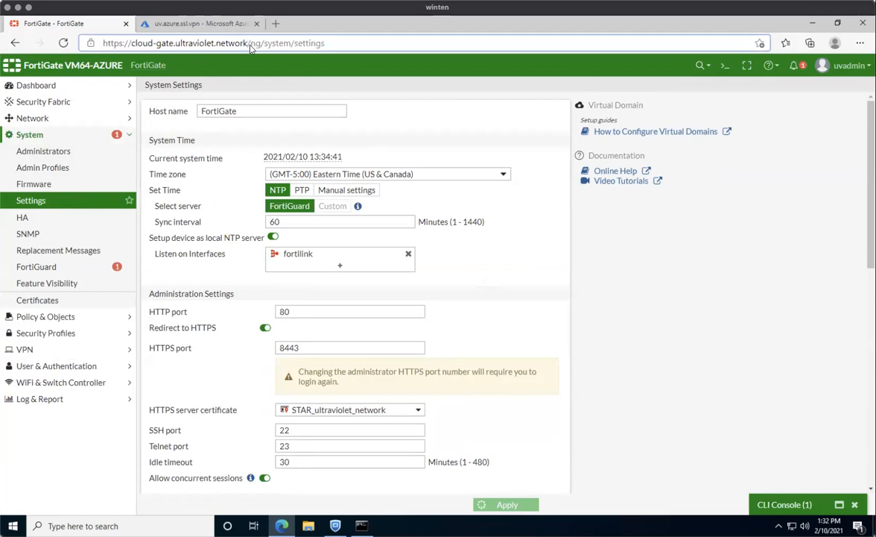
{"action": "type", "text": ":8443/"}
{"action": "key", "text": "Return"}
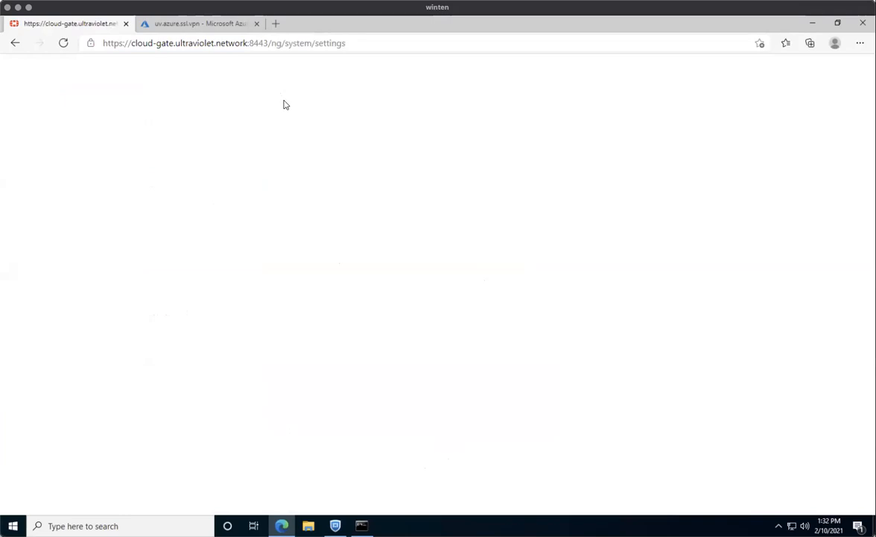
{"action": "left_click", "coordinate": [64, 42]}
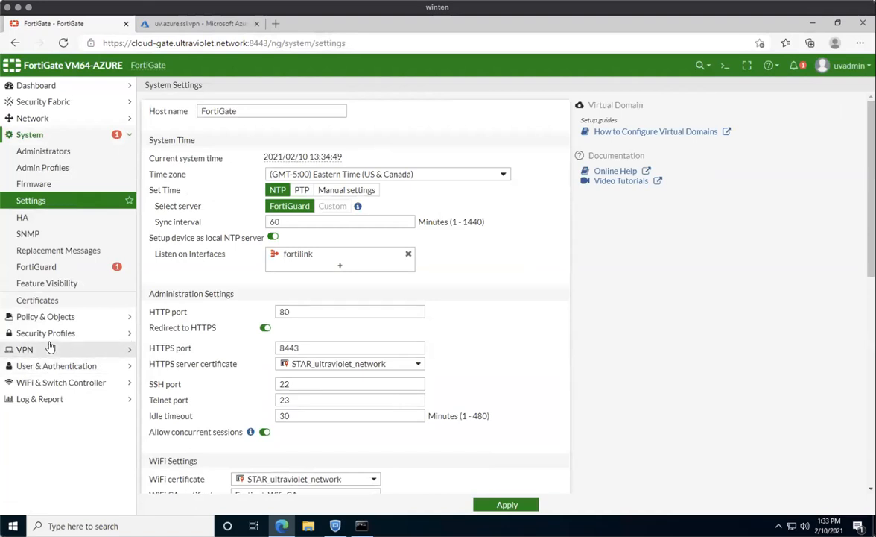
{"action": "left_click", "coordinate": [37, 350]}
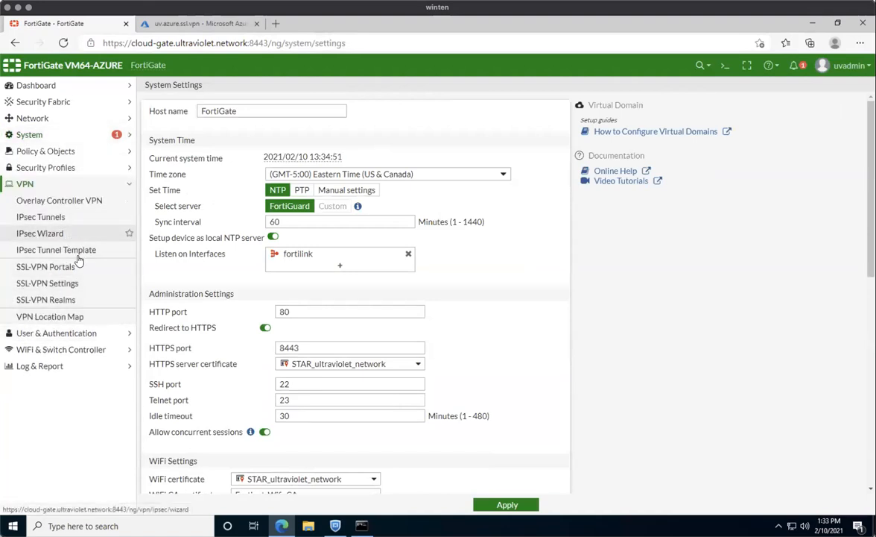
Make SSL-VPN listen on interface port1.
{"action": "left_click", "coordinate": [68, 284]}
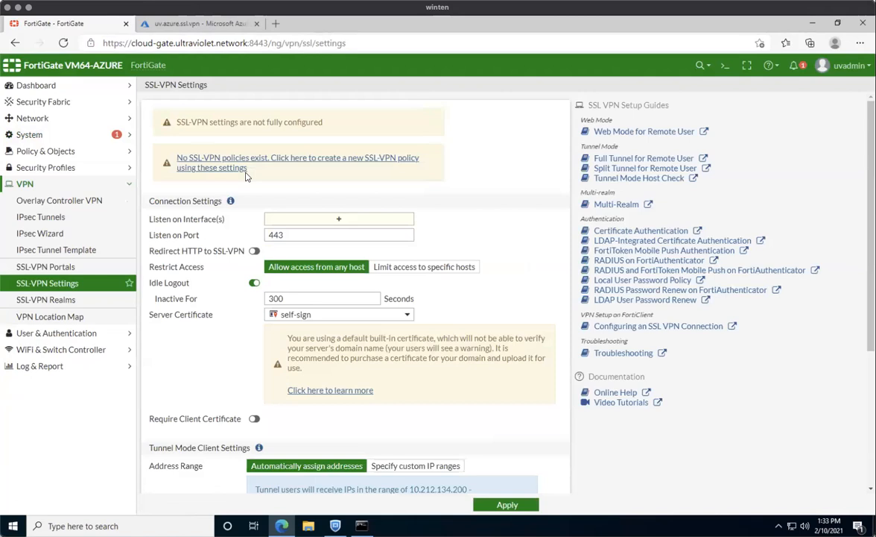
{"action": "left_click", "coordinate": [356, 220]}
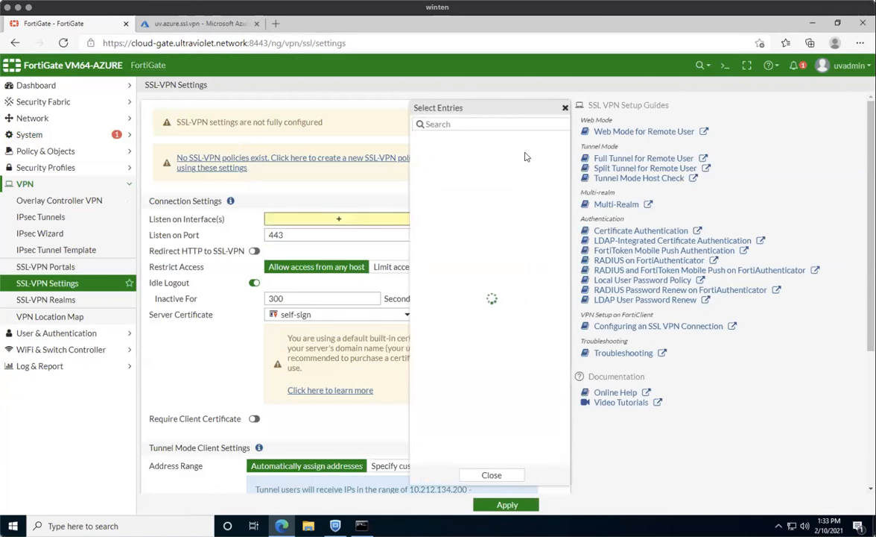
{"action": "left_click", "coordinate": [448, 140]}
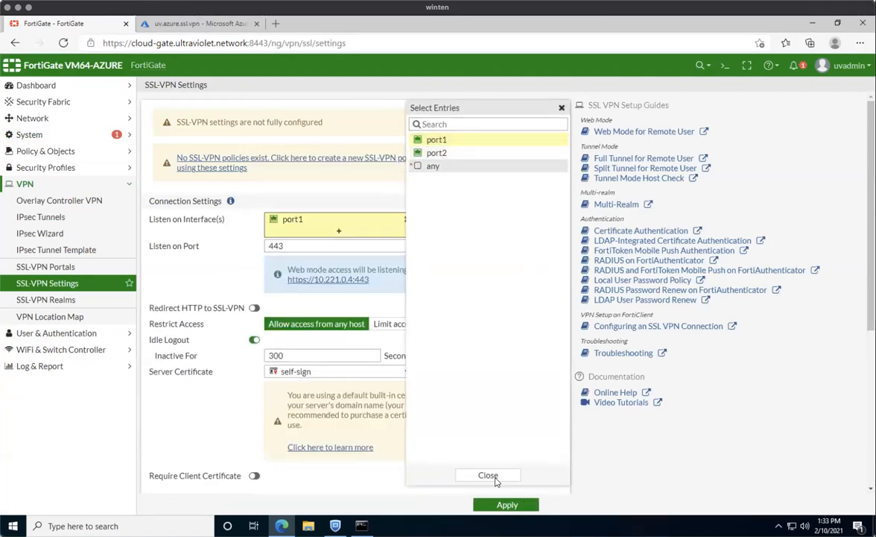
{"action": "left_click", "coordinate": [495, 478]}
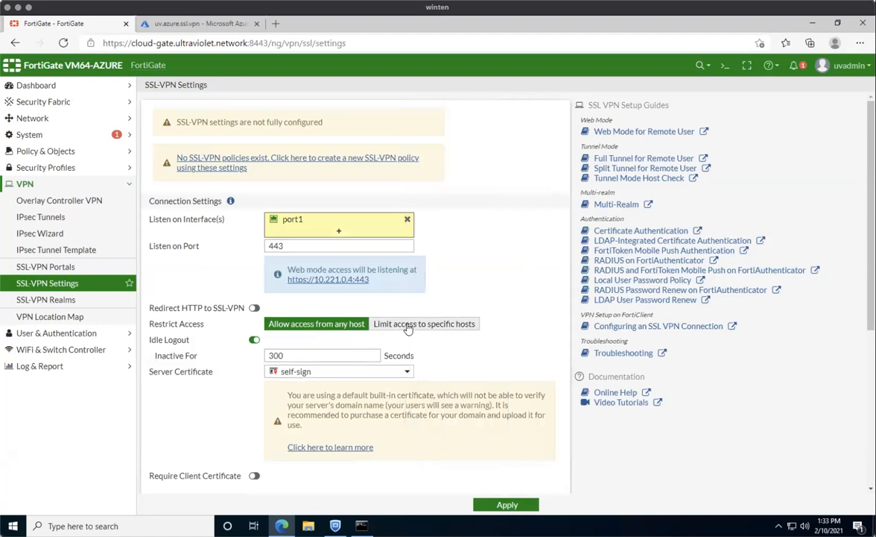
Limit SSL-VPN access to specific hosts and start a new Geography-type address.
{"action": "left_click", "coordinate": [408, 327]}
{"action": "left_click", "coordinate": [343, 340]}
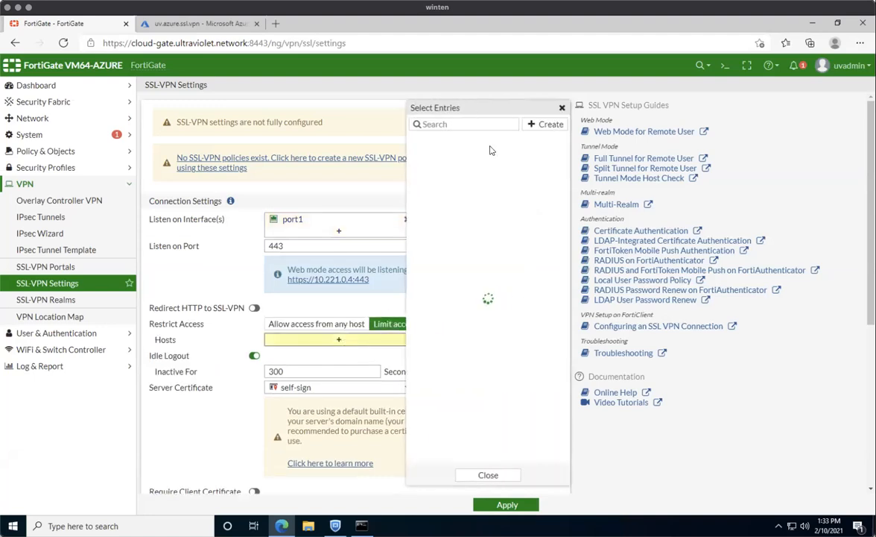
{"action": "left_click", "coordinate": [553, 125]}
{"action": "left_click", "coordinate": [428, 156]}
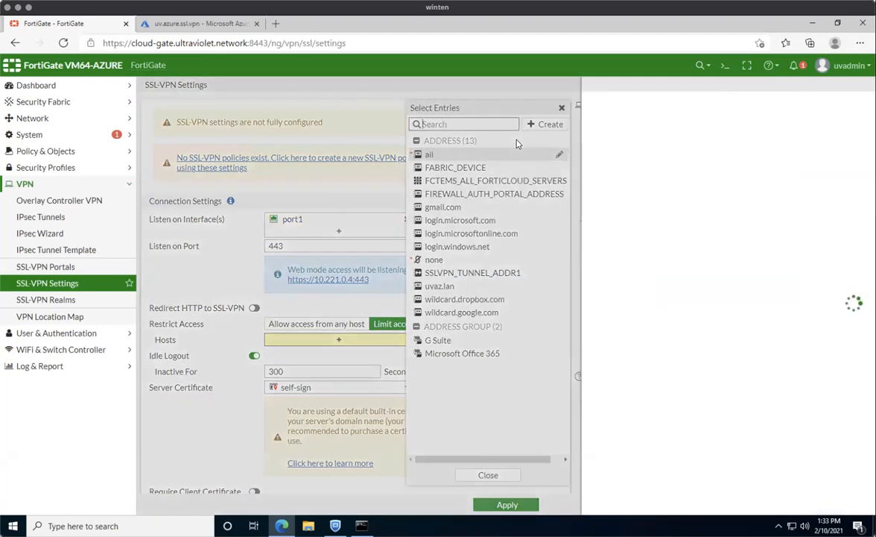
{"action": "left_click", "coordinate": [499, 142]}
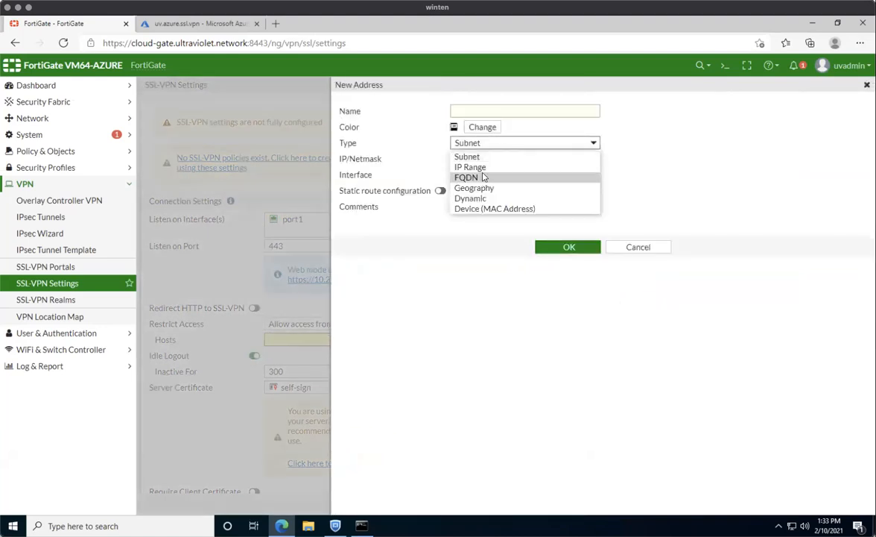
{"action": "left_click", "coordinate": [483, 188]}
Name the address USA, set its country to United States, and add it as an allowed host.
{"action": "left_click", "coordinate": [485, 112]}
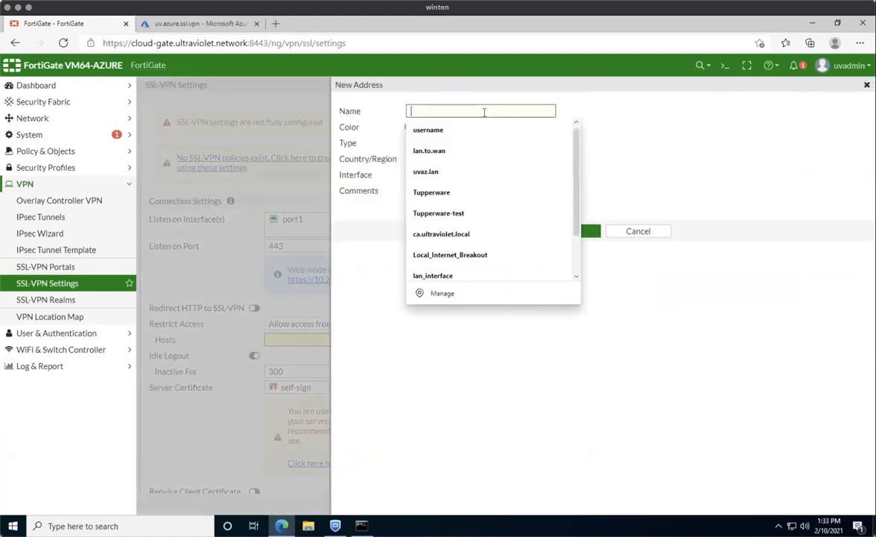
{"action": "type", "text": "USA"}
{"action": "key", "text": "Tab"}
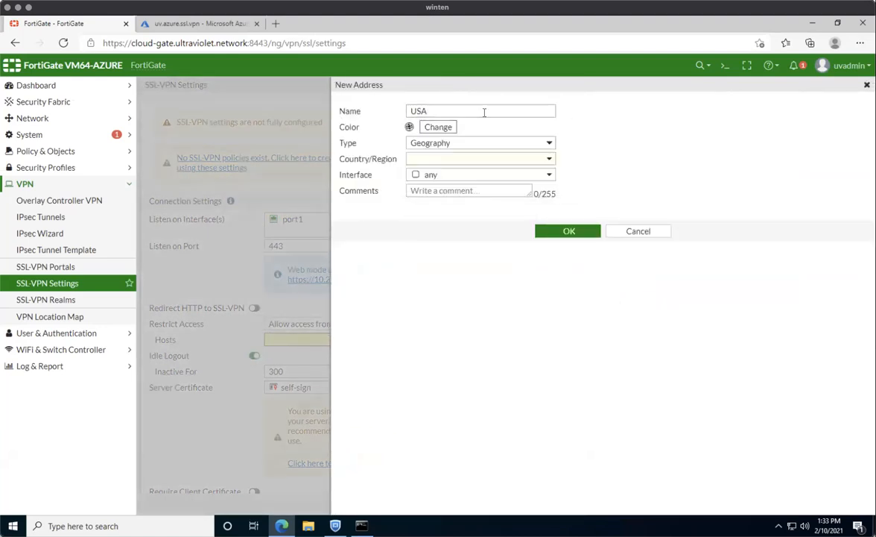
{"action": "left_click", "coordinate": [491, 160]}
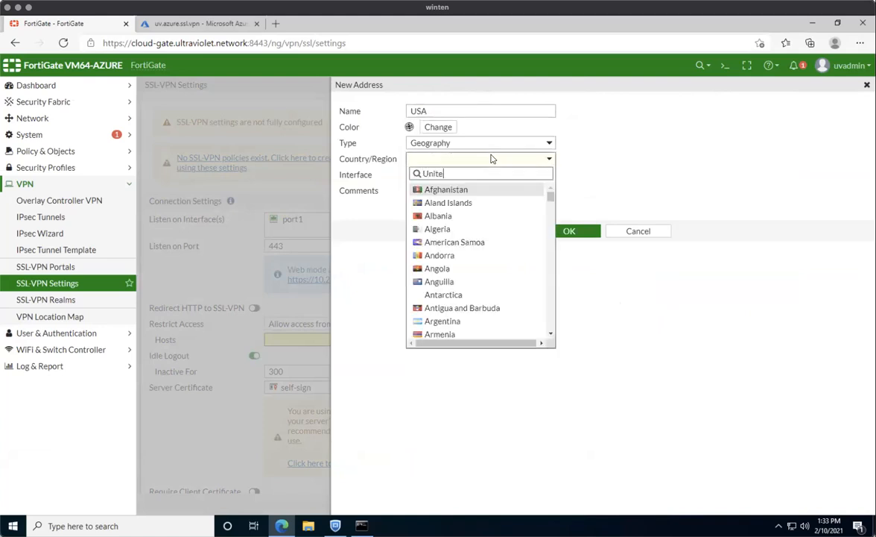
{"action": "left_click", "coordinate": [469, 229]}
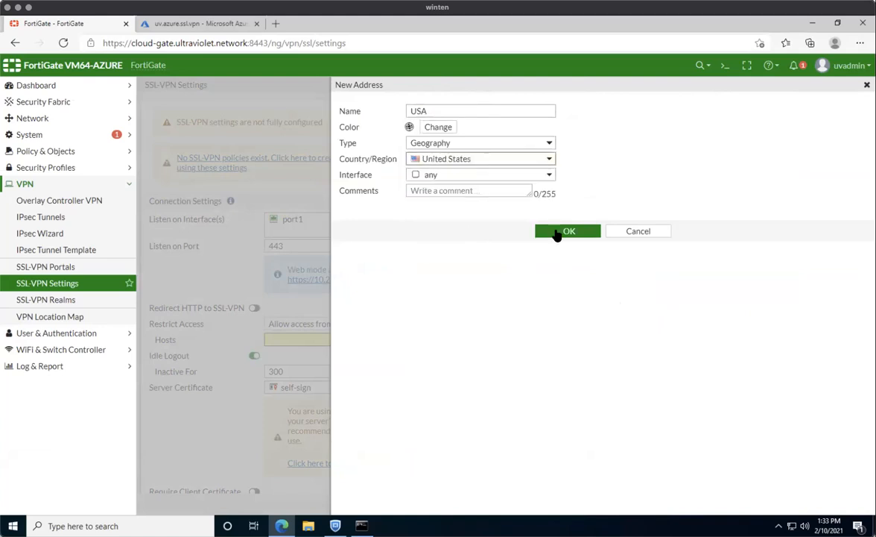
{"action": "left_click", "coordinate": [560, 232]}
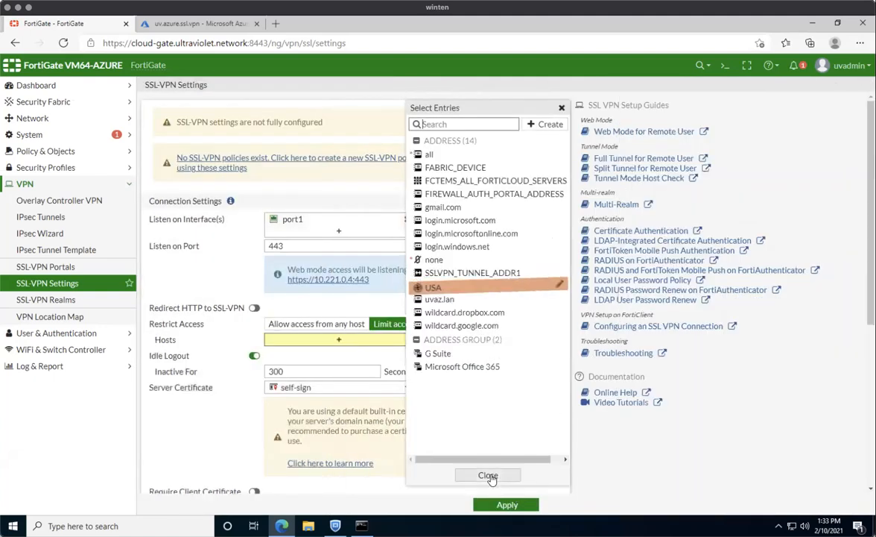
{"action": "left_click", "coordinate": [456, 286]}
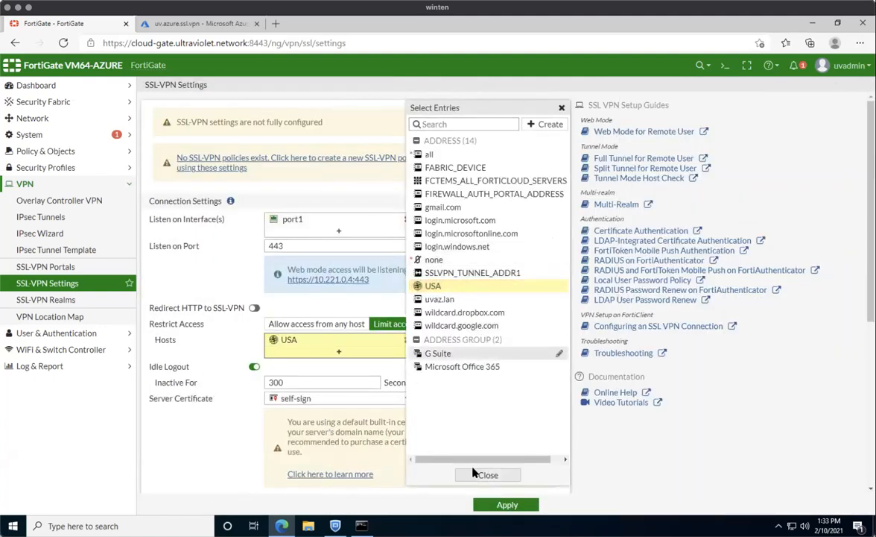
Select STAR_ultraviolet_network as the SSL-VPN server certificate instead of the self-signed certificate.
{"action": "left_click", "coordinate": [486, 475]}
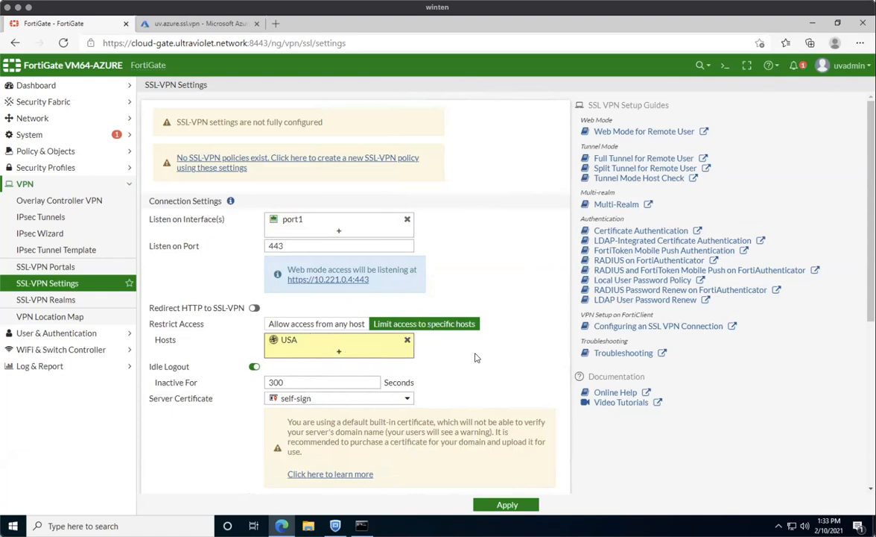
{"action": "scroll", "coordinate": [479, 379], "scroll_direction": "down", "scroll_amount": 3}
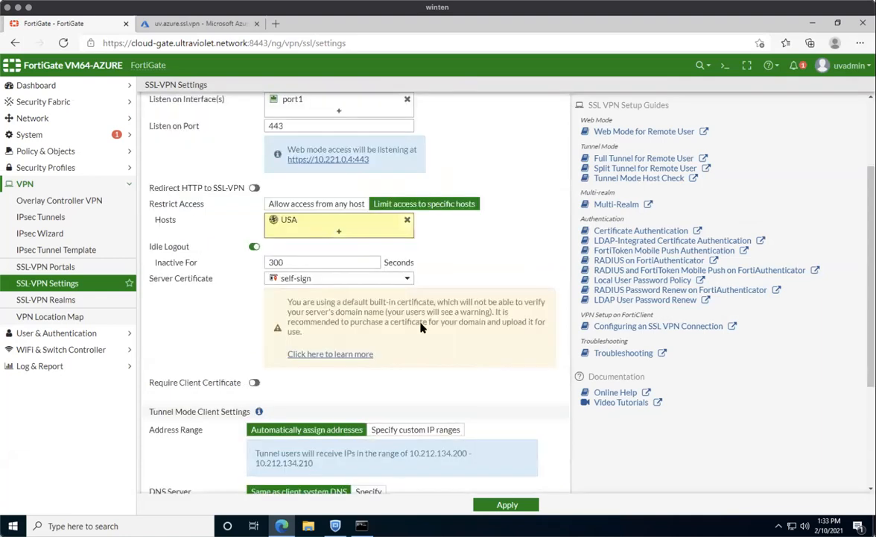
{"action": "left_click", "coordinate": [316, 281]}
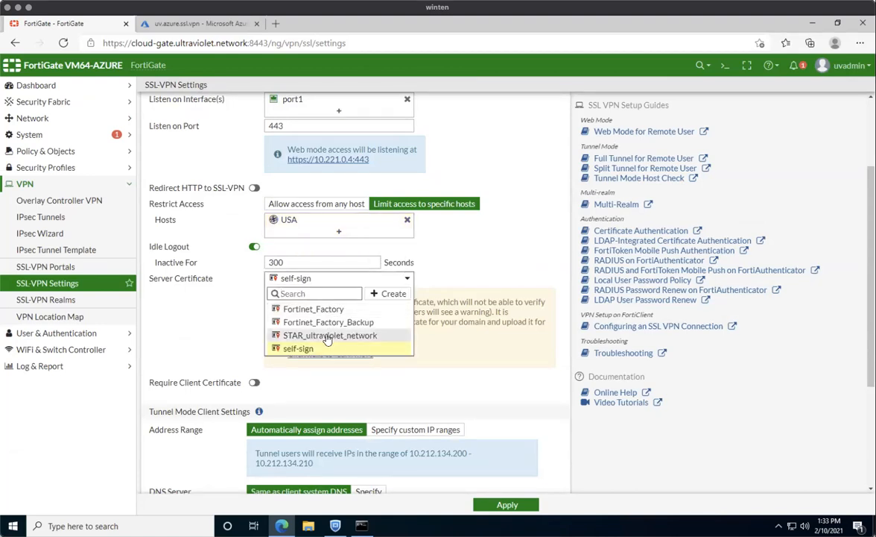
{"action": "left_click", "coordinate": [326, 335]}
{"action": "left_click", "coordinate": [325, 284]}
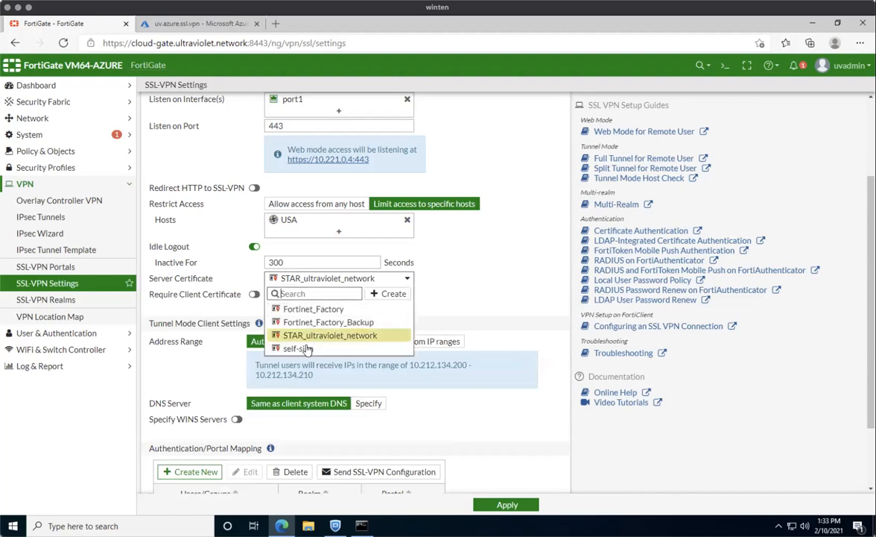
{"action": "left_click", "coordinate": [295, 348]}
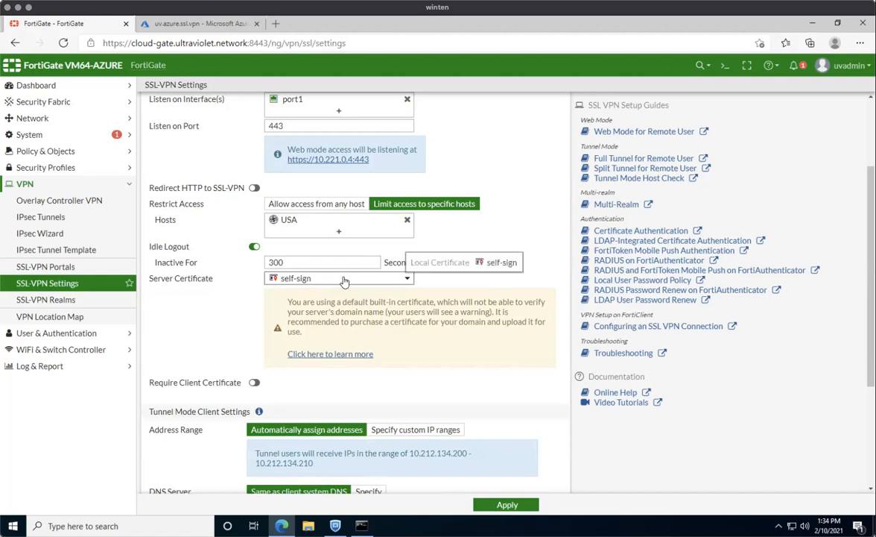
{"action": "left_click", "coordinate": [345, 281]}
{"action": "left_click", "coordinate": [325, 333]}
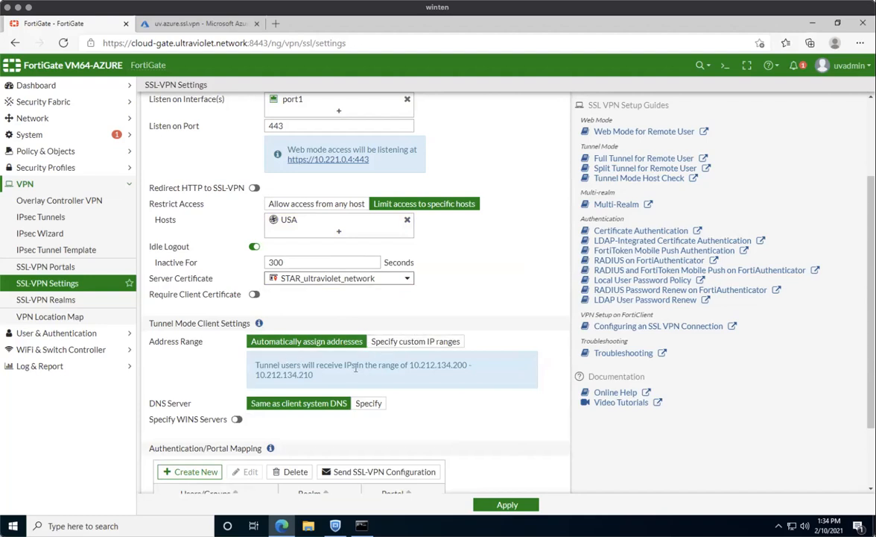
{"action": "scroll", "coordinate": [356, 368], "scroll_direction": "down", "scroll_amount": 2}
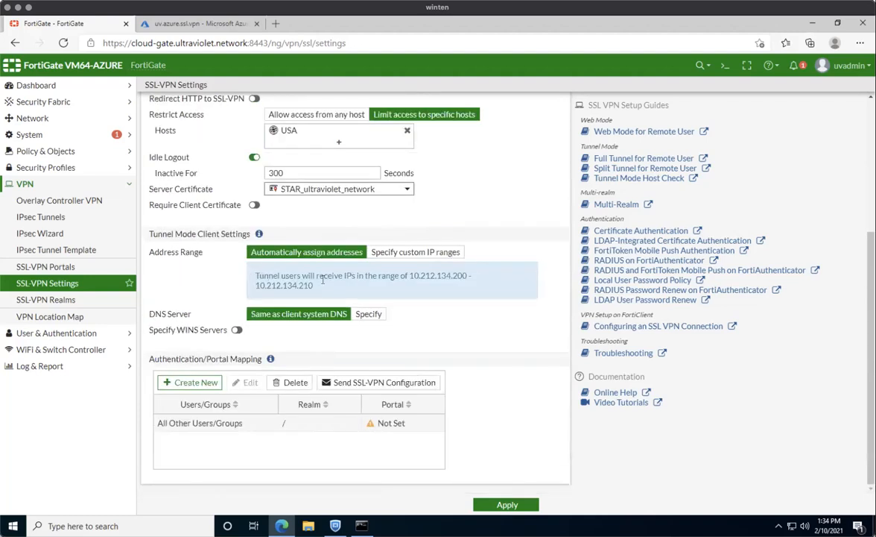
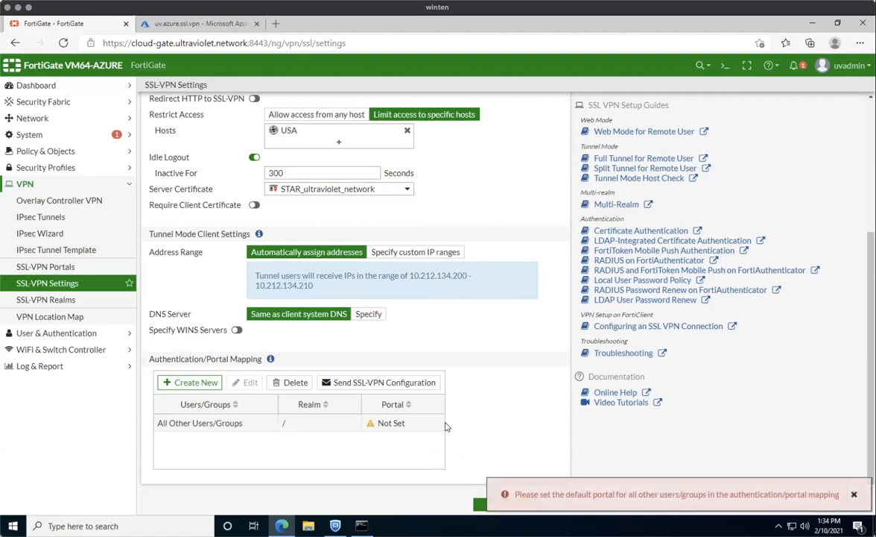
Map All Other Users/Groups to the web-access portal and apply the settings.
{"action": "double_click", "coordinate": [354, 423]}
{"action": "left_click", "coordinate": [501, 131]}
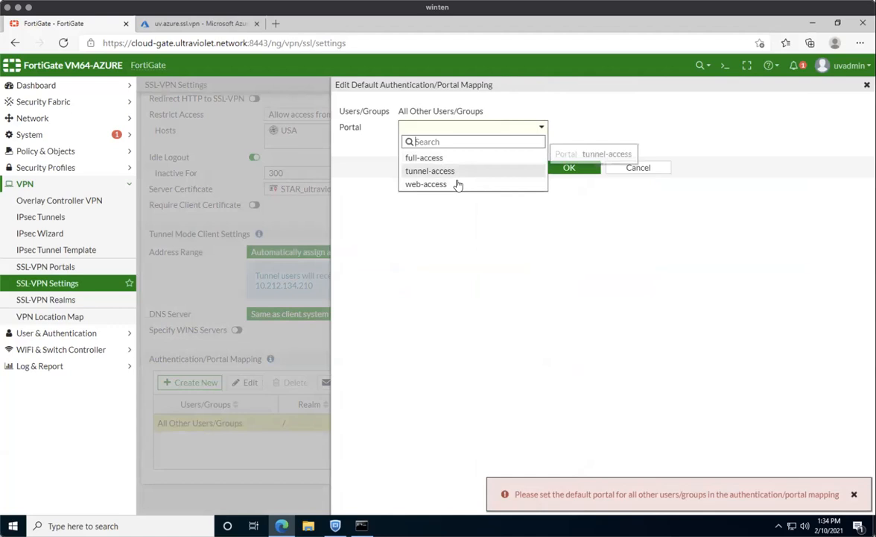
{"action": "left_click", "coordinate": [458, 184]}
{"action": "left_click", "coordinate": [555, 166]}
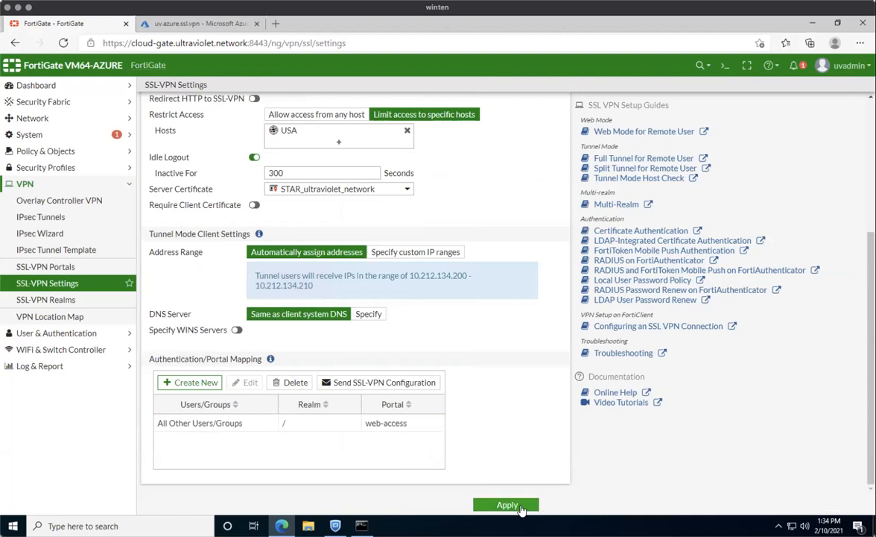
{"action": "left_click", "coordinate": [522, 506]}
Add a mapping sending azure.ad.users on realm /sso to the full-access portal and apply.
{"action": "scroll", "coordinate": [354, 418], "scroll_direction": "down", "scroll_amount": 3}
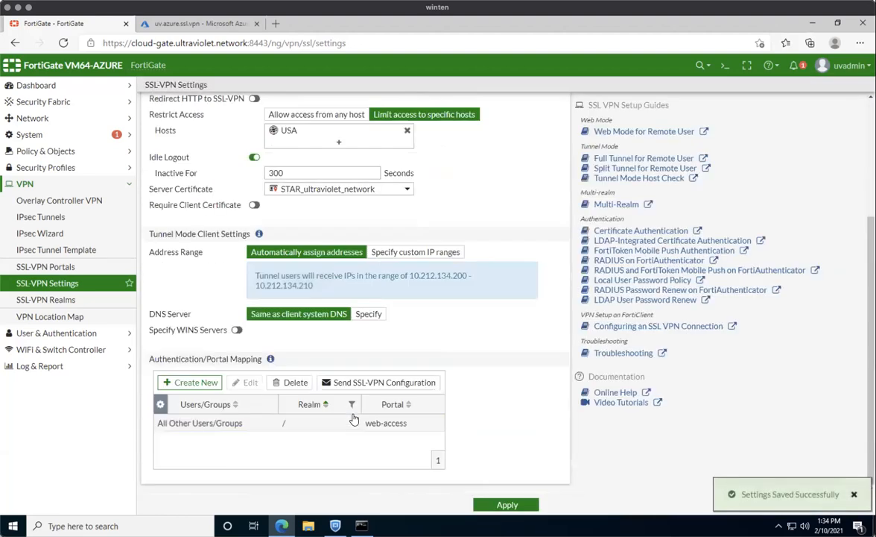
{"action": "left_click", "coordinate": [188, 381]}
{"action": "left_click", "coordinate": [495, 112]}
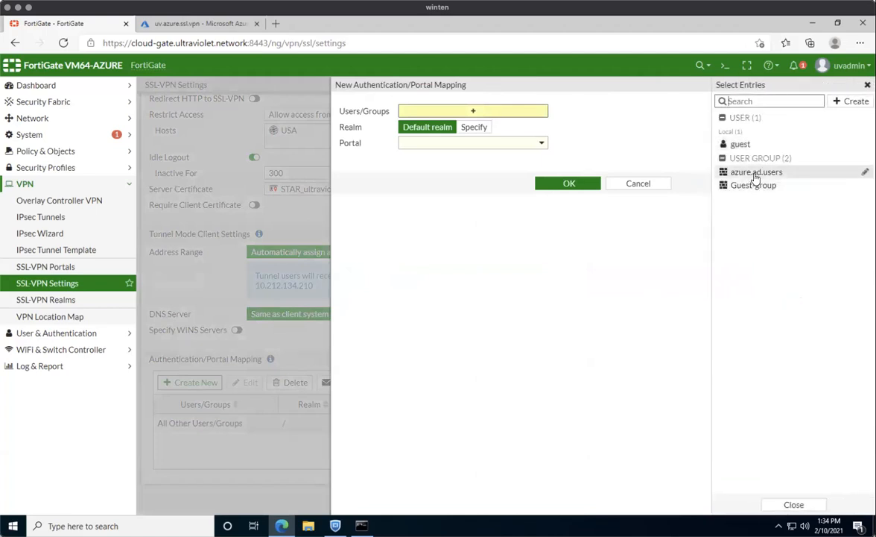
{"action": "left_click", "coordinate": [756, 172]}
{"action": "left_click", "coordinate": [474, 138]}
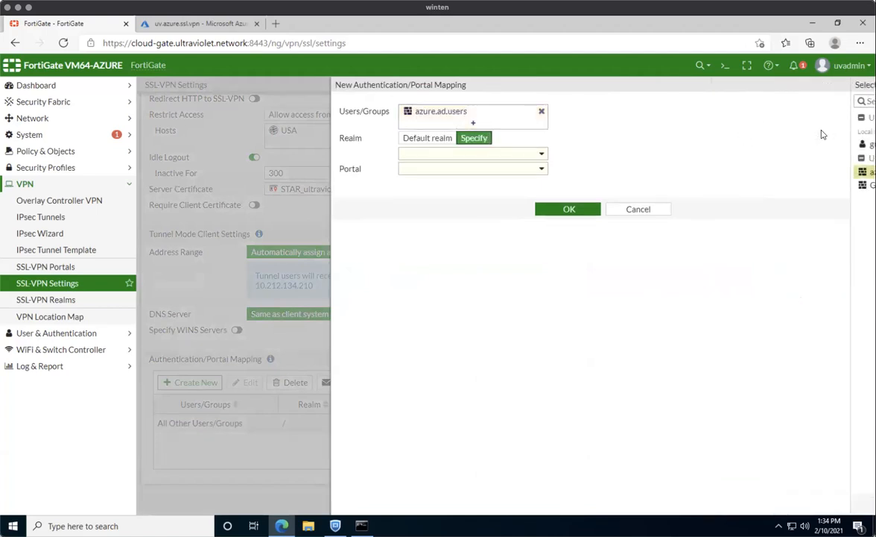
{"action": "left_click", "coordinate": [450, 154]}
{"action": "left_click", "coordinate": [467, 182]}
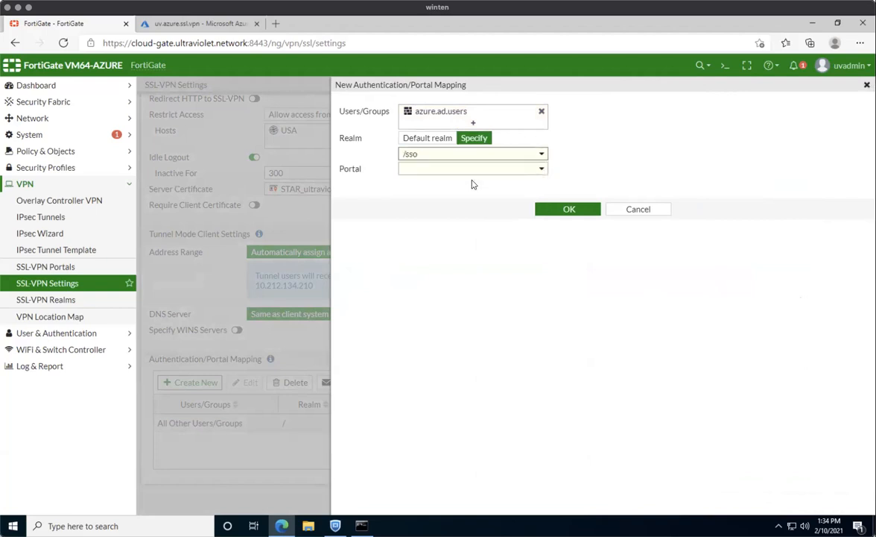
{"action": "left_click", "coordinate": [440, 171]}
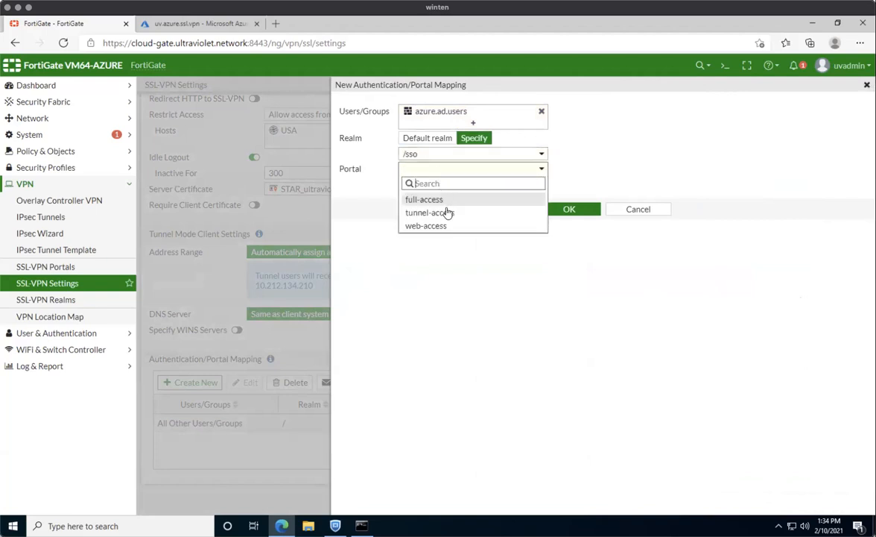
{"action": "left_click", "coordinate": [444, 199]}
{"action": "left_click", "coordinate": [535, 204]}
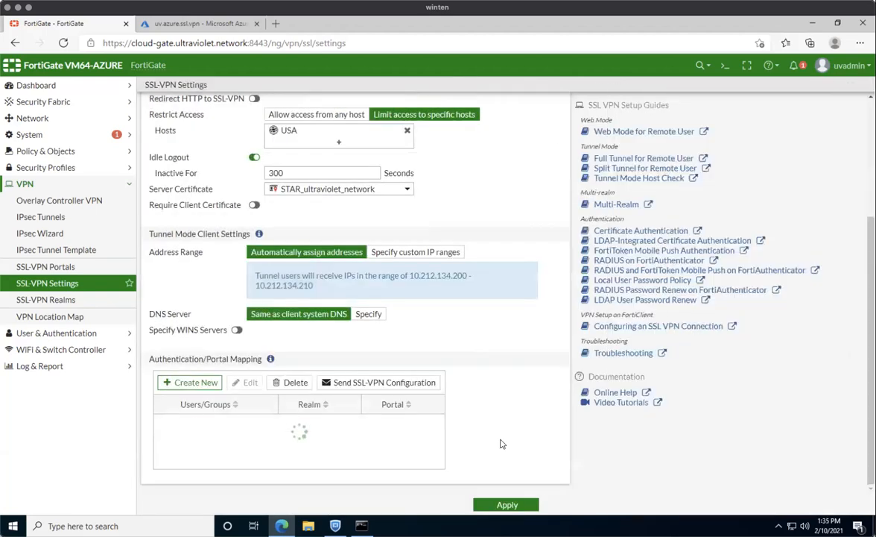
{"action": "left_click", "coordinate": [508, 504]}
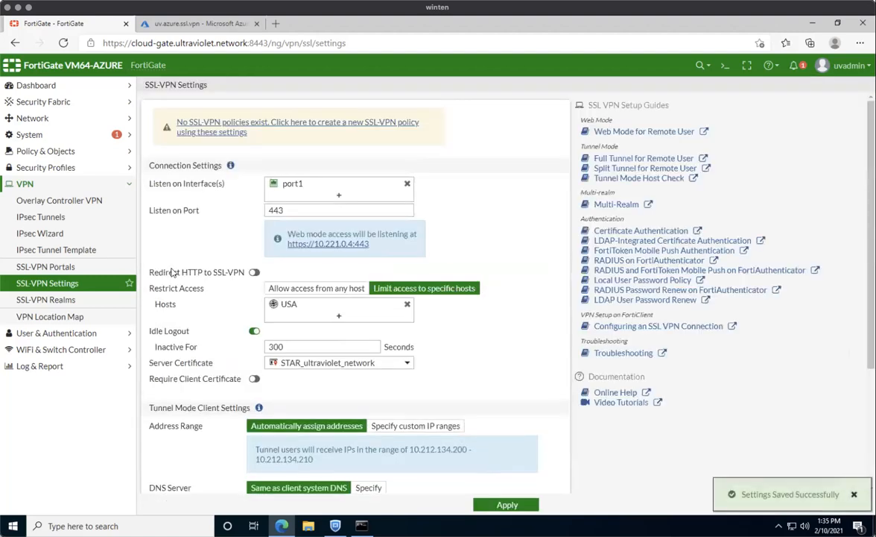
Disable split tunnelling on the full-access portal, set its theme to Neutrino, and save it.
{"action": "left_click", "coordinate": [71, 266]}
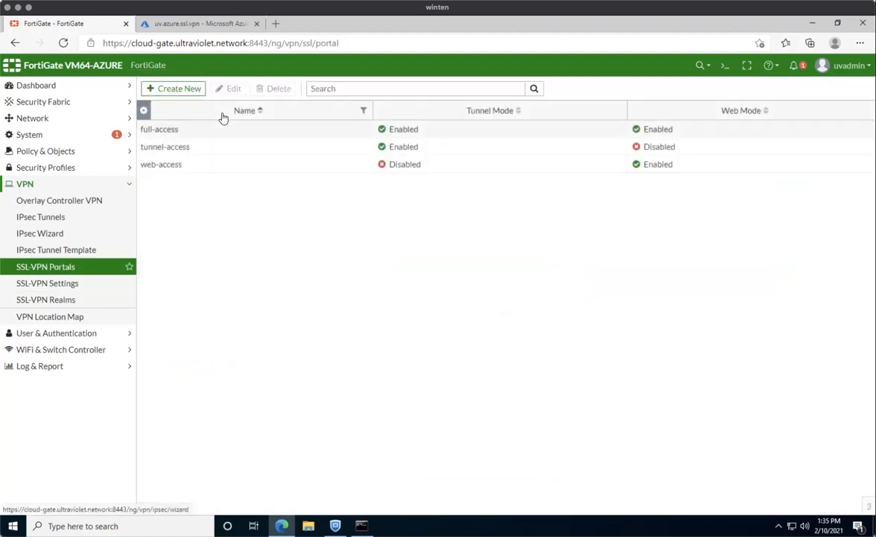
{"action": "double_click", "coordinate": [236, 131]}
{"action": "left_click", "coordinate": [251, 186]}
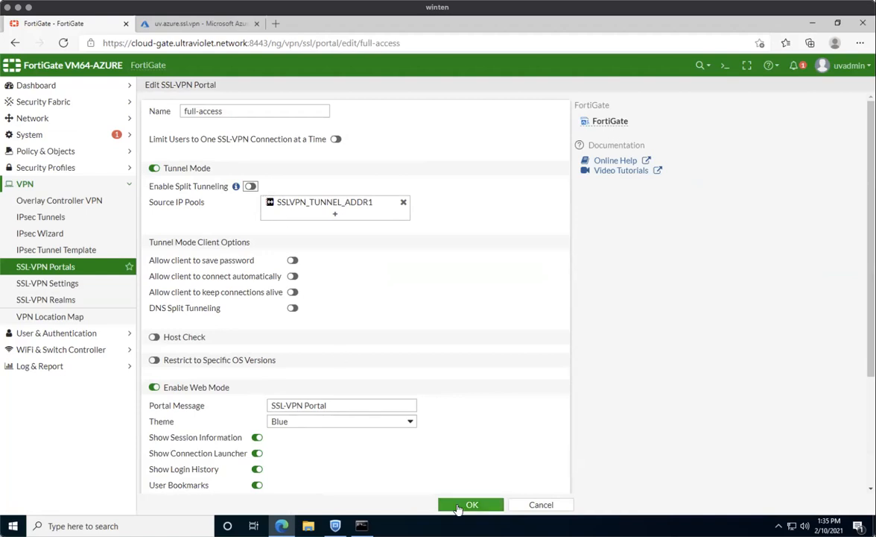
{"action": "scroll", "coordinate": [311, 376], "scroll_direction": "down", "scroll_amount": 3}
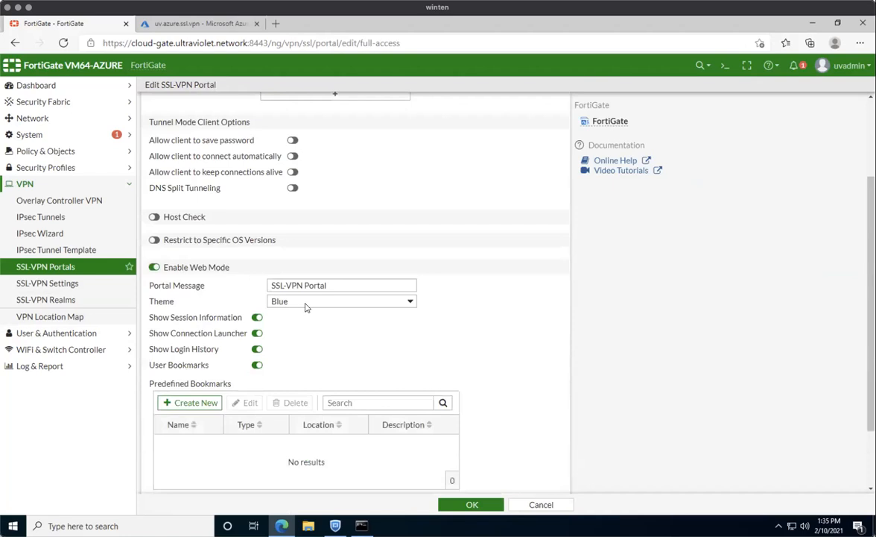
{"action": "scroll", "coordinate": [289, 354], "scroll_direction": "down", "scroll_amount": 2}
{"action": "left_click", "coordinate": [322, 218]}
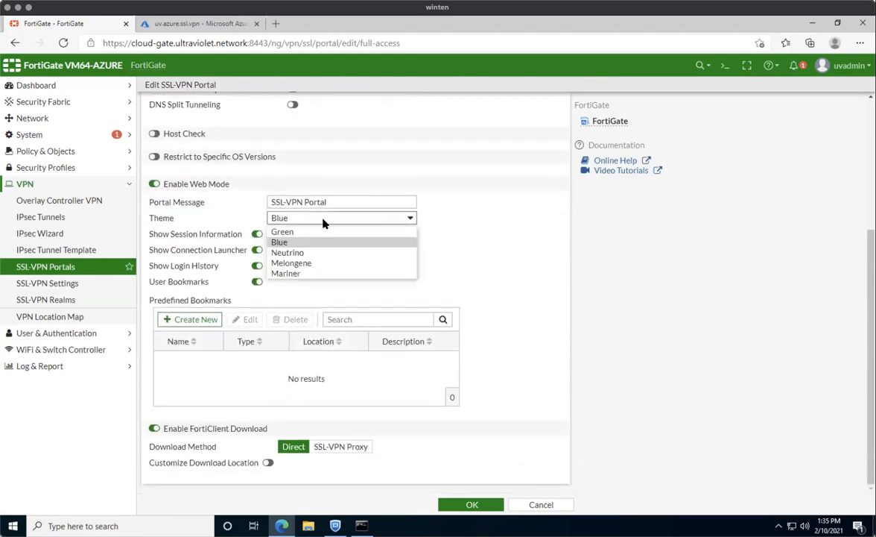
{"action": "left_click", "coordinate": [288, 252]}
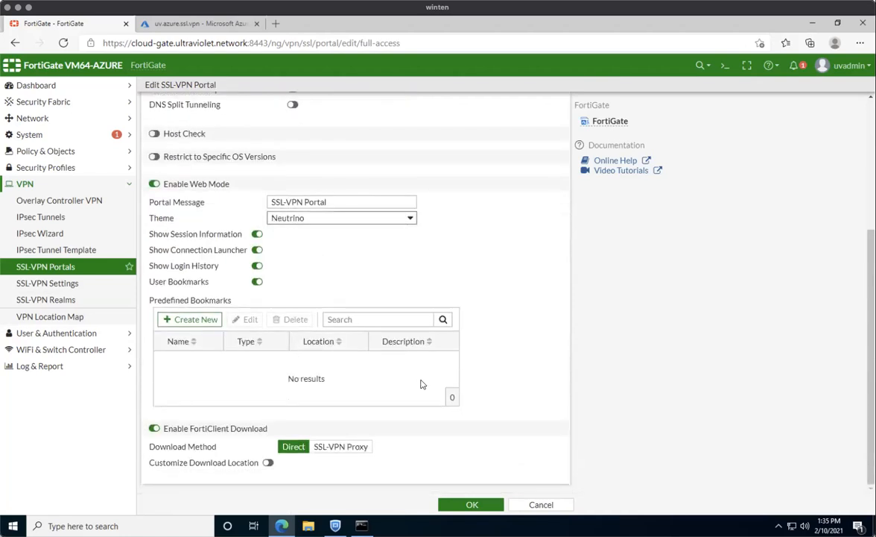
{"action": "left_click", "coordinate": [468, 505]}
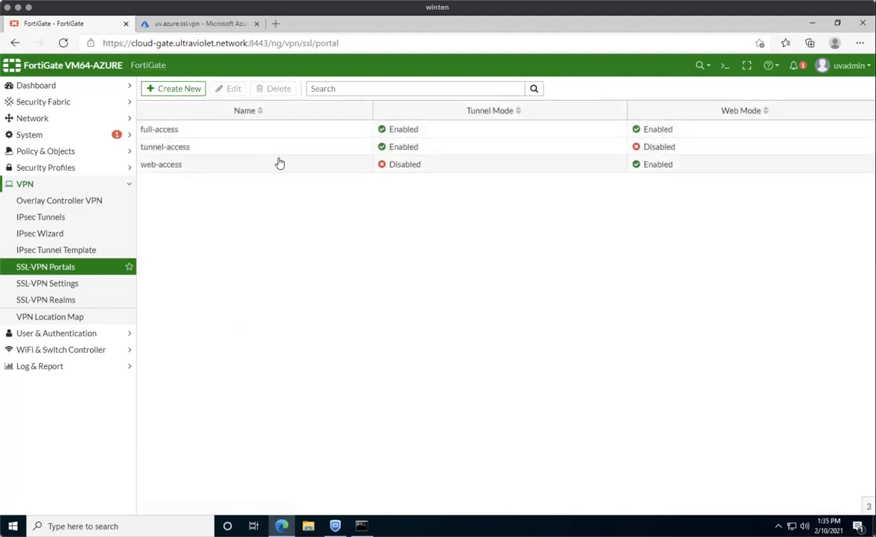
Go back to SSL-VPN Settings and review the user/portal mappings.
{"action": "left_click", "coordinate": [74, 285]}
{"action": "scroll", "coordinate": [481, 326], "scroll_direction": "down", "scroll_amount": 3}
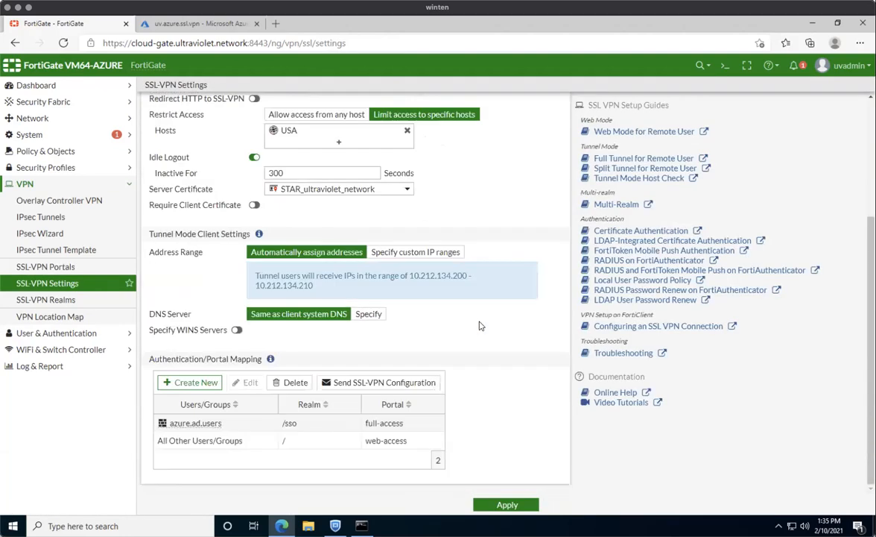
{"action": "scroll", "coordinate": [480, 326], "scroll_direction": "up", "scroll_amount": 3}
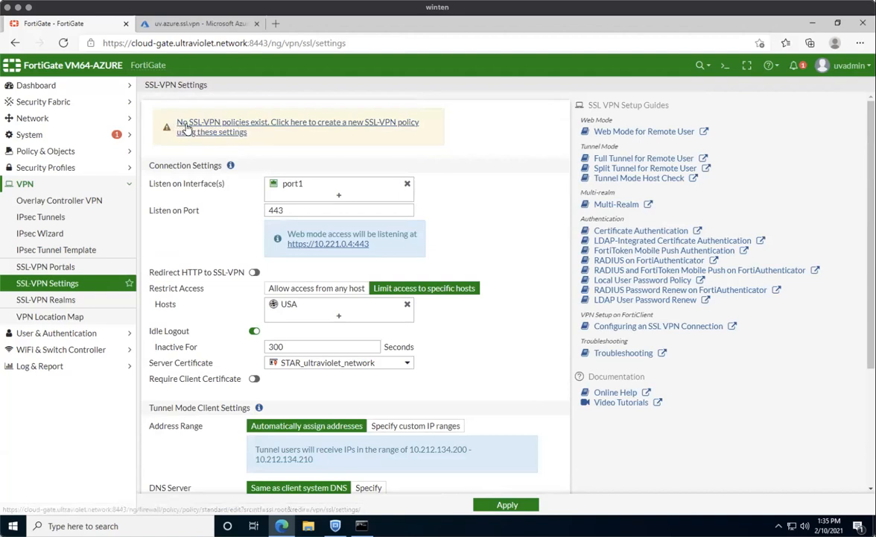
{"action": "left_click", "coordinate": [275, 23]}
{"action": "type", "text": "s"}
{"action": "key", "text": "BackSpace"}
{"action": "type", "text": "https://"}
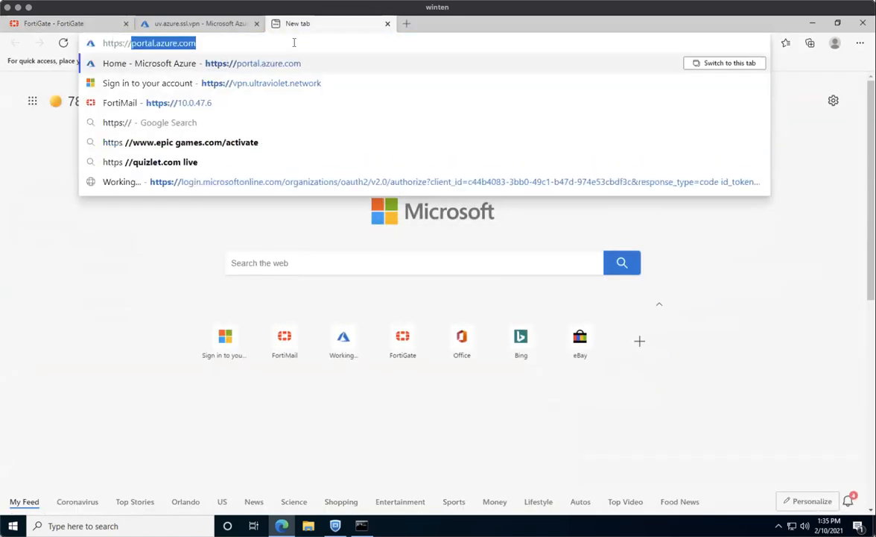
{"action": "type", "text": "sso.ultraviolet.network"}
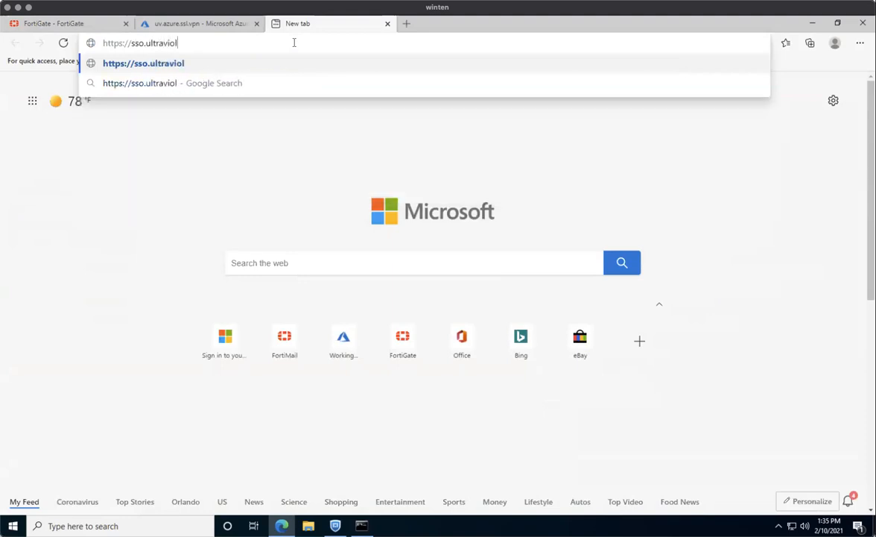
{"action": "key", "text": "Return"}
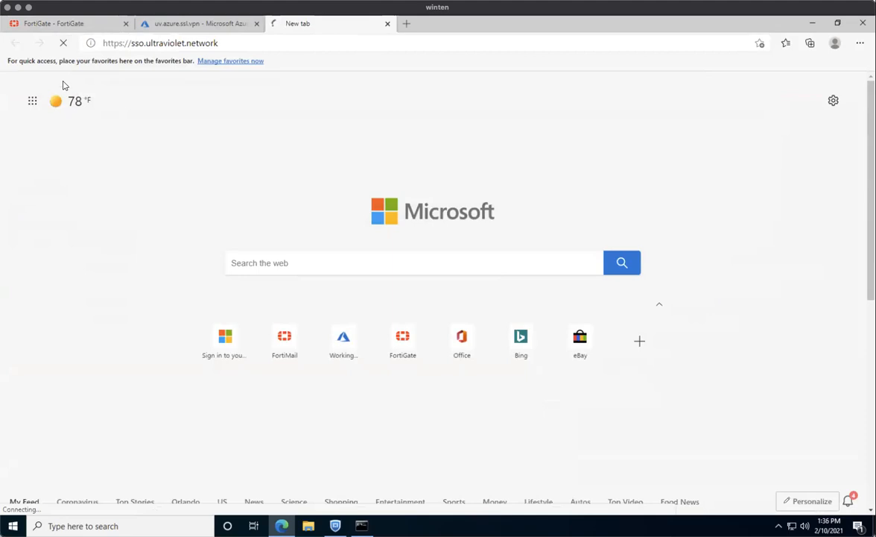
{"action": "left_click", "coordinate": [84, 27]}
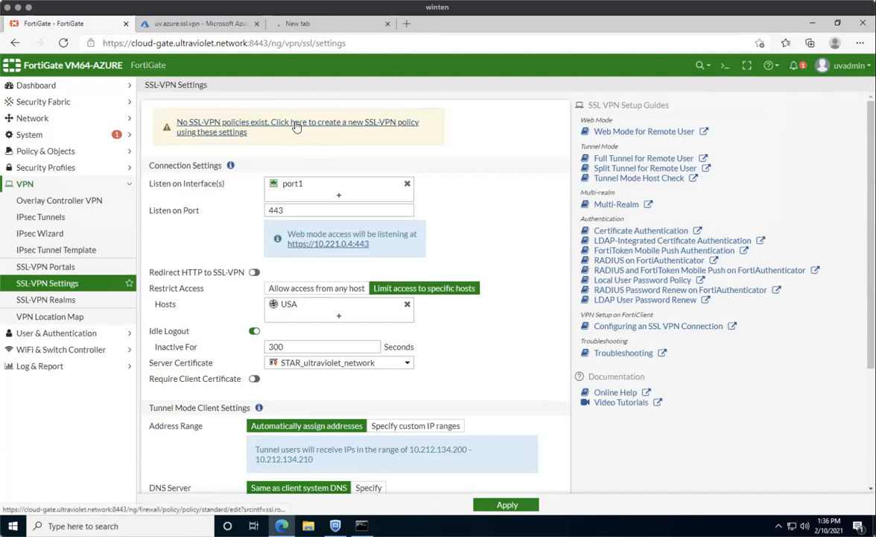
Start a new SSL-VPN policy named ssl.vpn.to.lan with outgoing interface port2.
{"action": "left_click", "coordinate": [296, 127]}
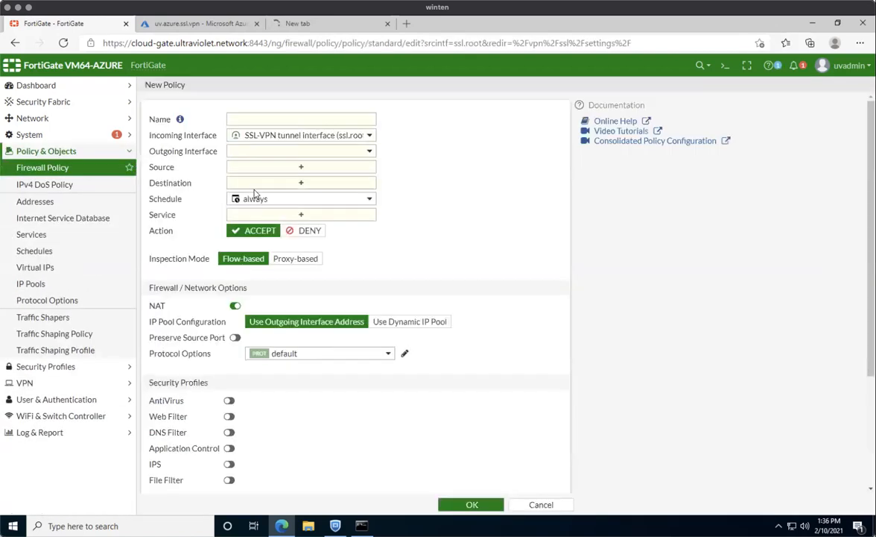
{"action": "left_click", "coordinate": [263, 120]}
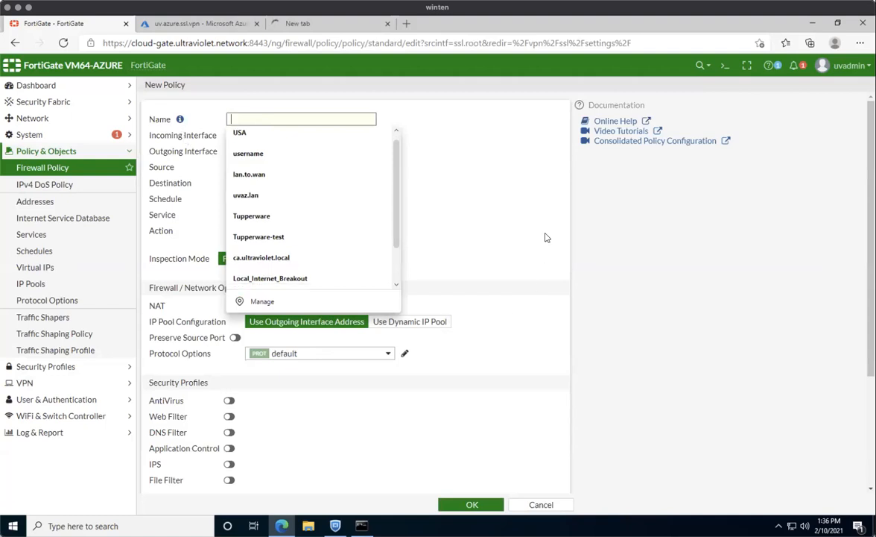
{"action": "left_click", "coordinate": [501, 214]}
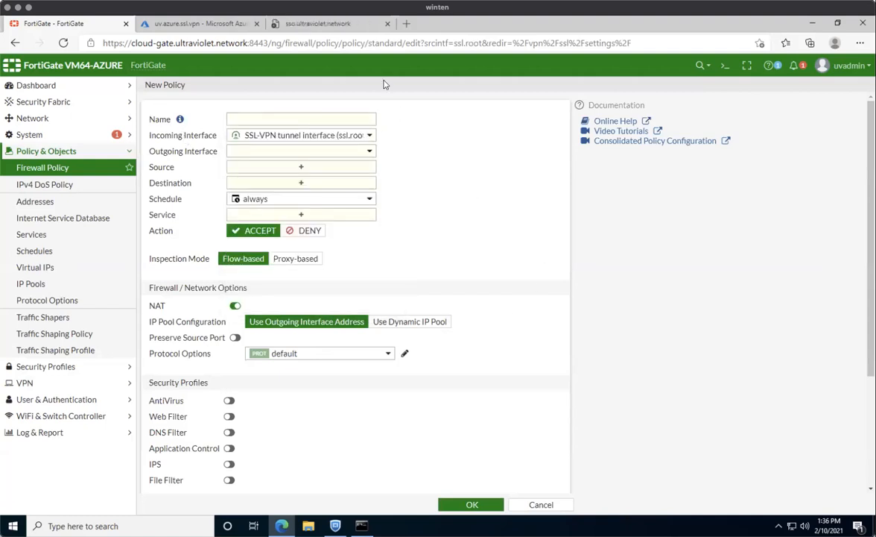
{"action": "left_click", "coordinate": [339, 121]}
{"action": "type", "text": "ssl.vpn.to.lan"}
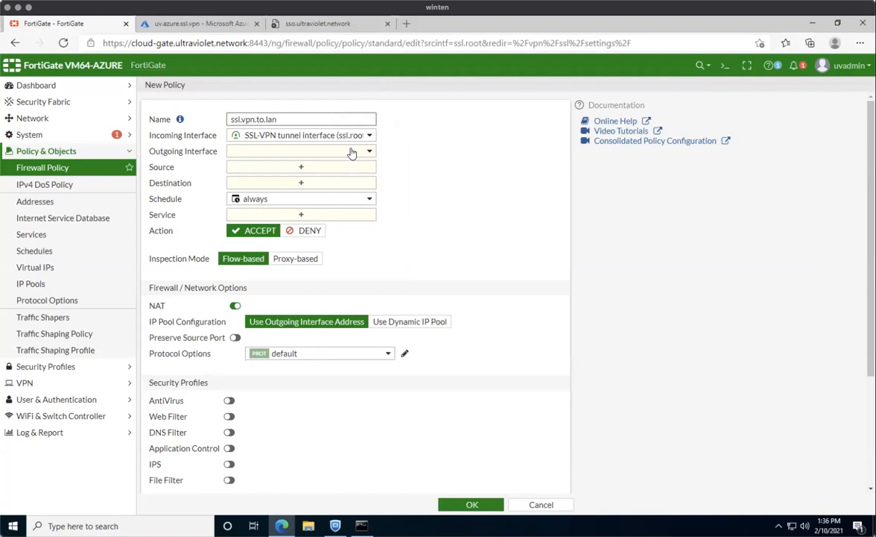
{"action": "left_click", "coordinate": [352, 150]}
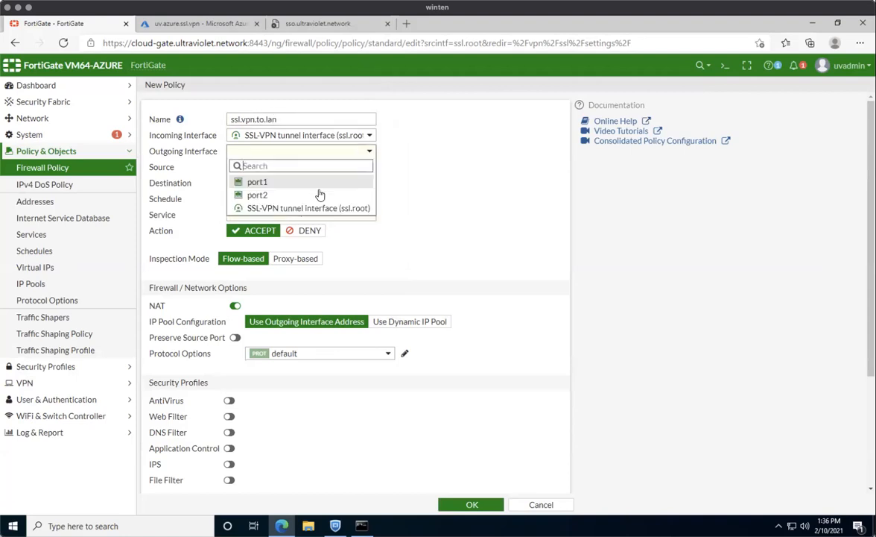
{"action": "left_click", "coordinate": [282, 196]}
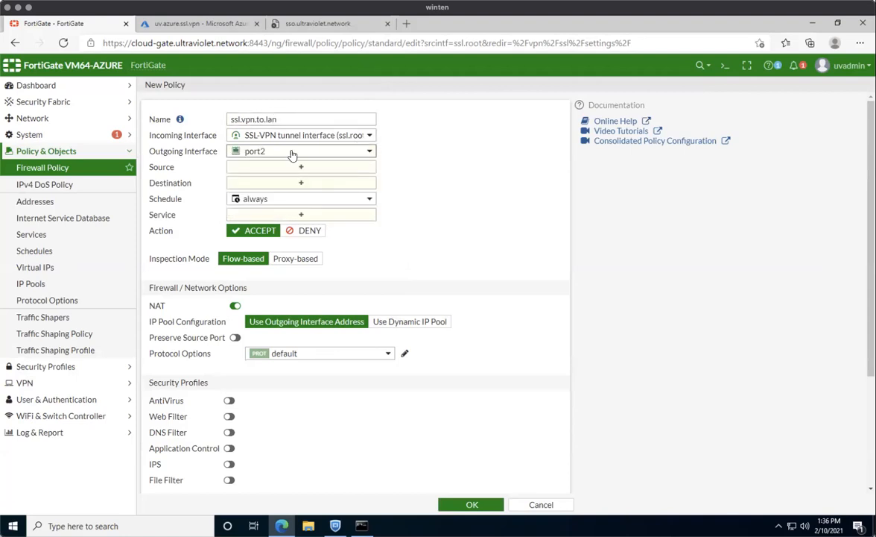
Set sources SSLVPN_TUNNEL_ADDR1 and azure.ad.users, destination uvaz.lan, and service ALL.
{"action": "left_click", "coordinate": [296, 170]}
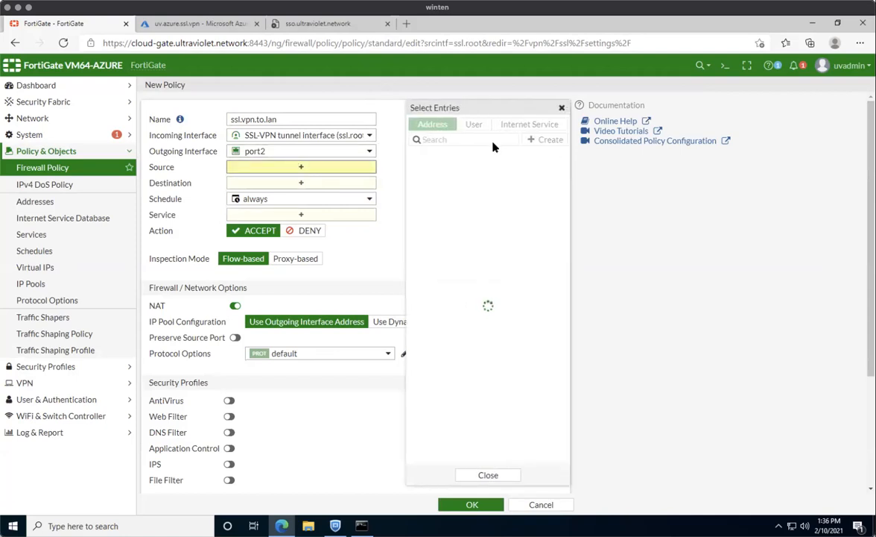
{"action": "left_click", "coordinate": [457, 290]}
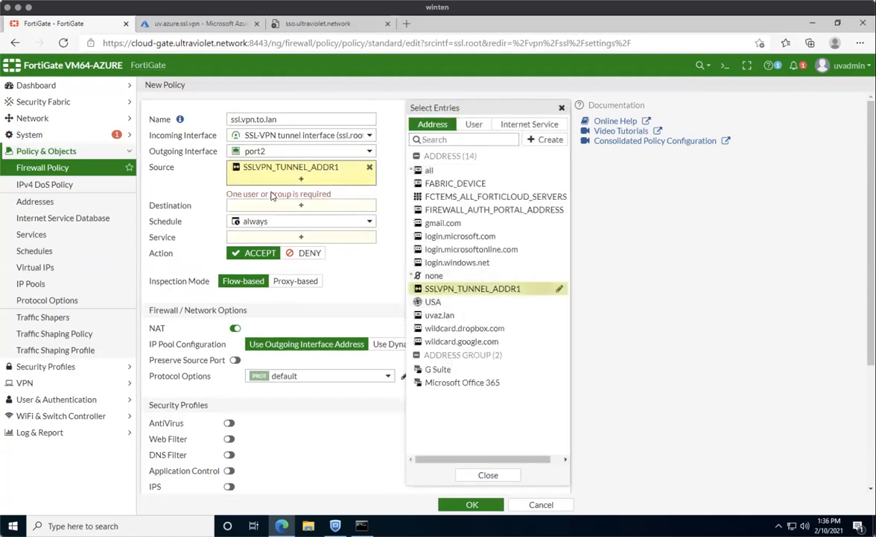
{"action": "left_click", "coordinate": [475, 124]}
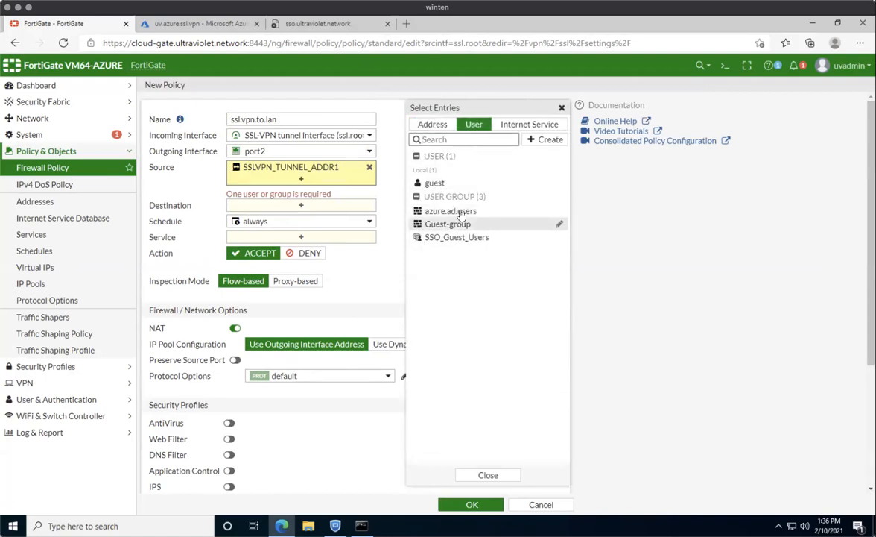
{"action": "mouse_move", "coordinate": [462, 216]}
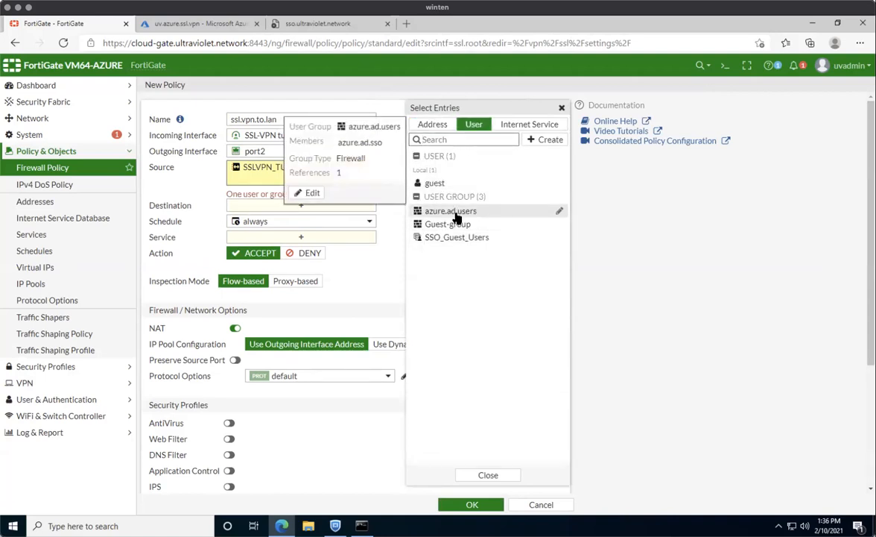
{"action": "left_click", "coordinate": [456, 214]}
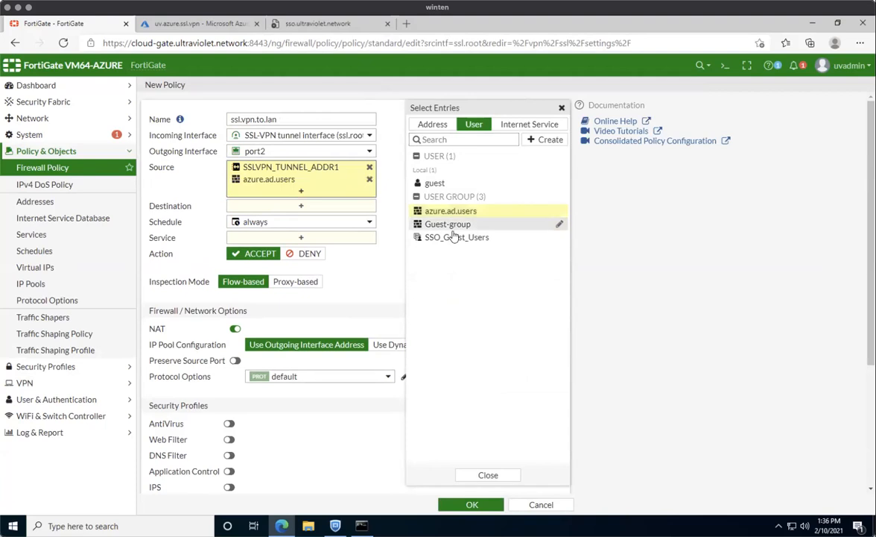
{"action": "left_click", "coordinate": [265, 207]}
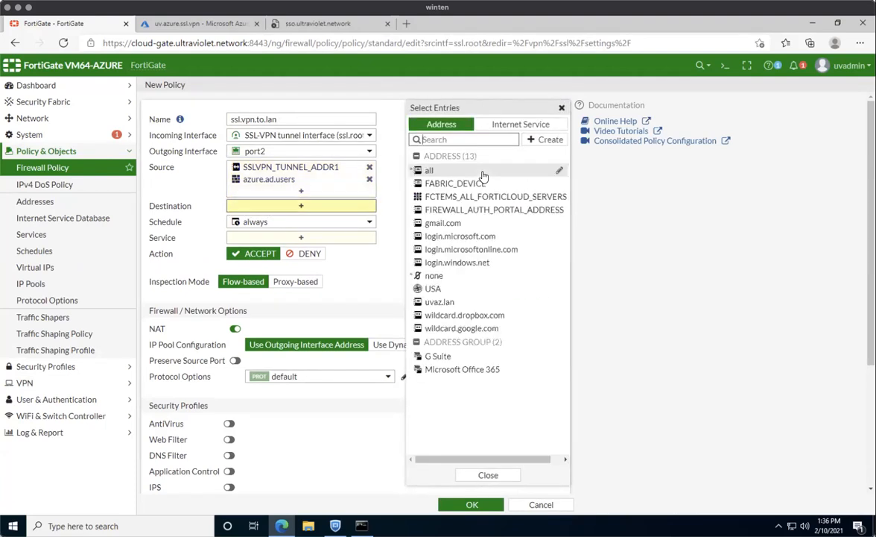
{"action": "left_click", "coordinate": [445, 302]}
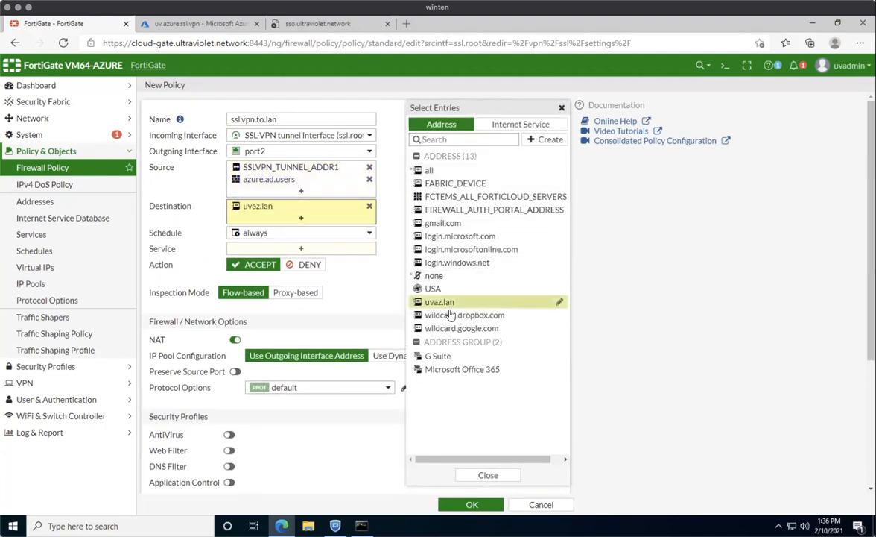
{"action": "left_click", "coordinate": [492, 476]}
{"action": "mouse_move", "coordinate": [267, 211]}
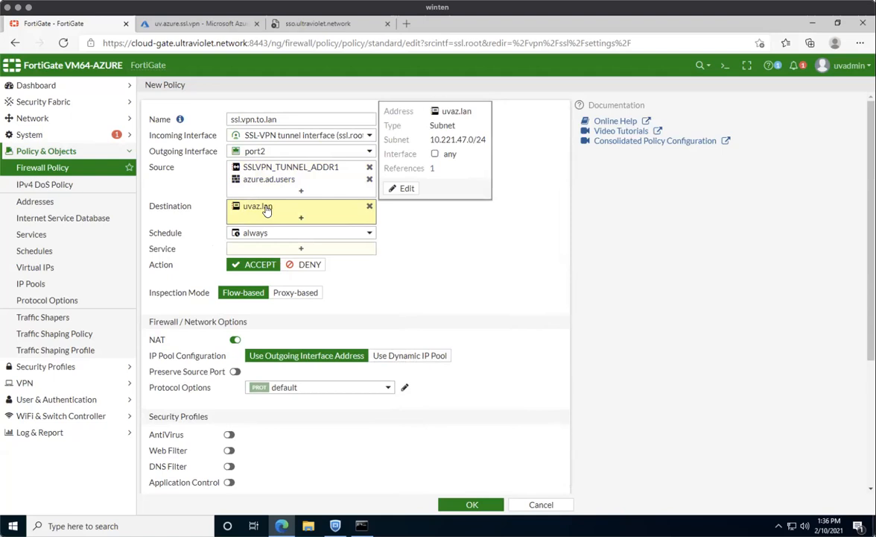
{"action": "left_click", "coordinate": [302, 249]}
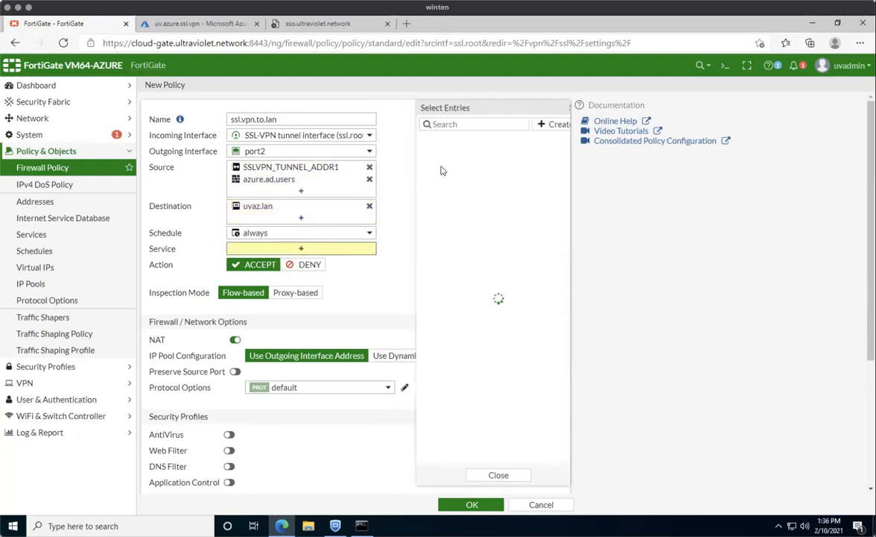
{"action": "left_click", "coordinate": [420, 167]}
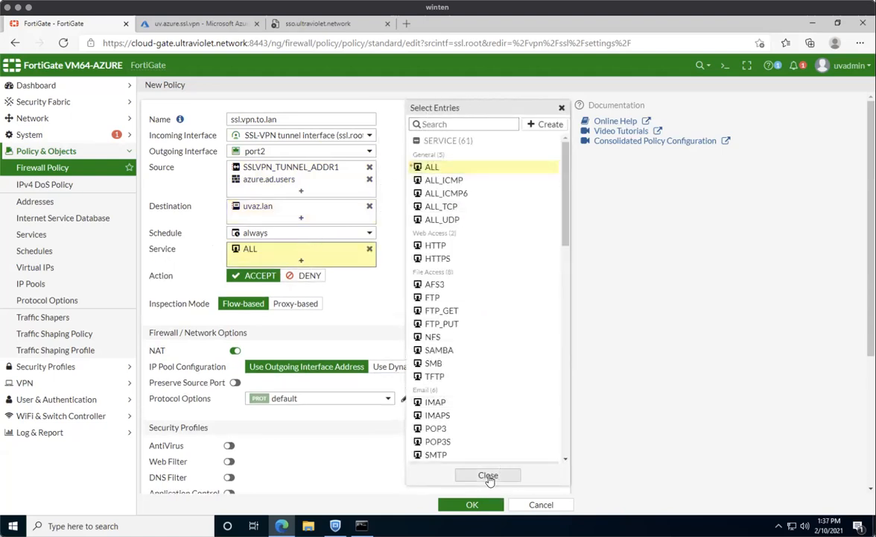
{"action": "left_click", "coordinate": [486, 474]}
Turn on AntiVirus and IPS with their default profiles.
{"action": "left_click", "coordinate": [229, 445]}
{"action": "left_click", "coordinate": [295, 445]}
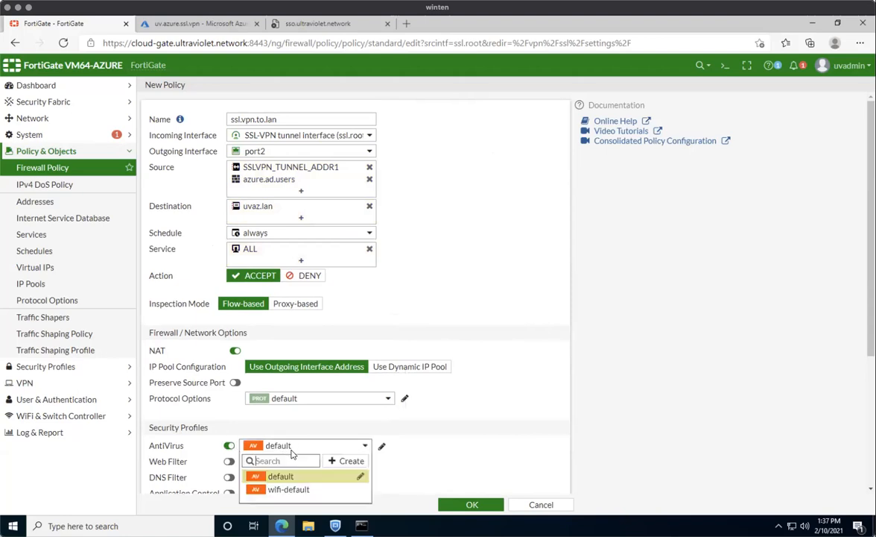
{"action": "left_click", "coordinate": [518, 426]}
{"action": "scroll", "coordinate": [462, 384], "scroll_direction": "down", "scroll_amount": 3}
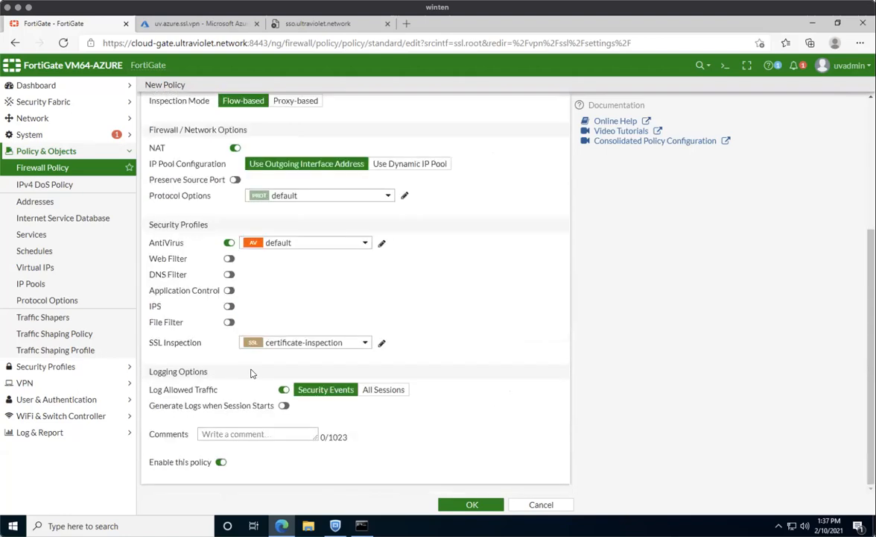
{"action": "left_click", "coordinate": [229, 307]}
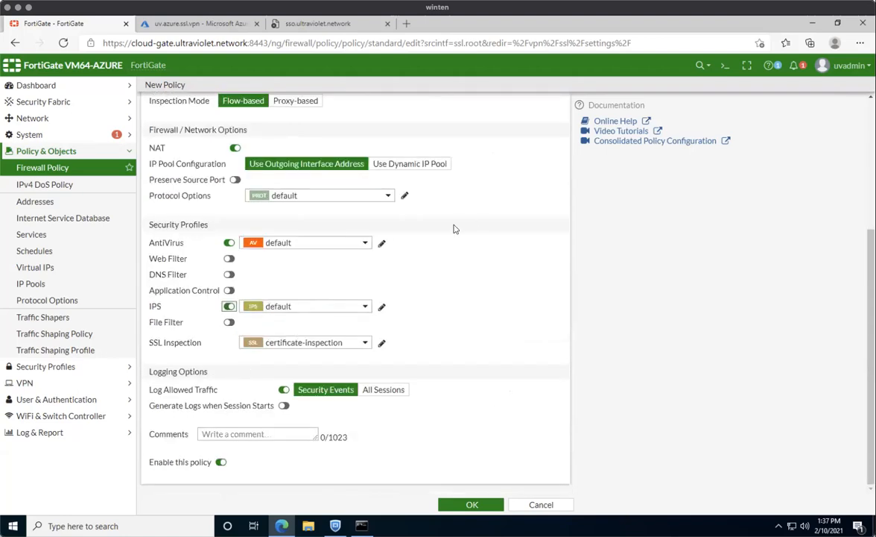
{"action": "scroll", "coordinate": [365, 171], "scroll_direction": "up", "scroll_amount": 2}
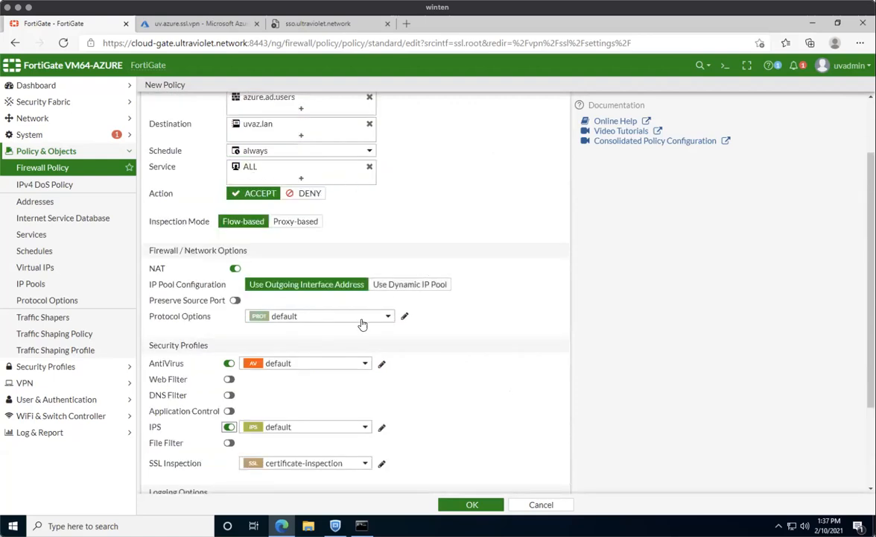
{"action": "scroll", "coordinate": [313, 332], "scroll_direction": "down", "scroll_amount": 1}
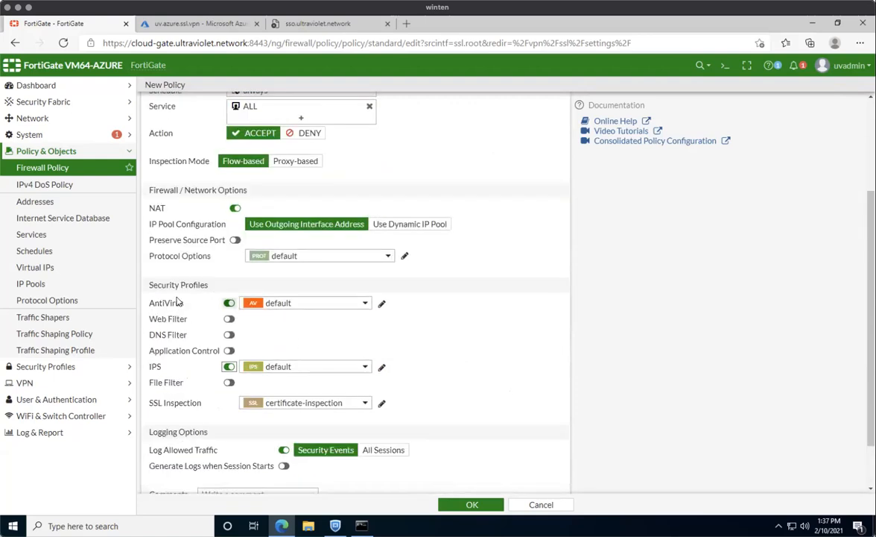
Disable NAT, log all sessions, and save the policy.
{"action": "left_click", "coordinate": [232, 209]}
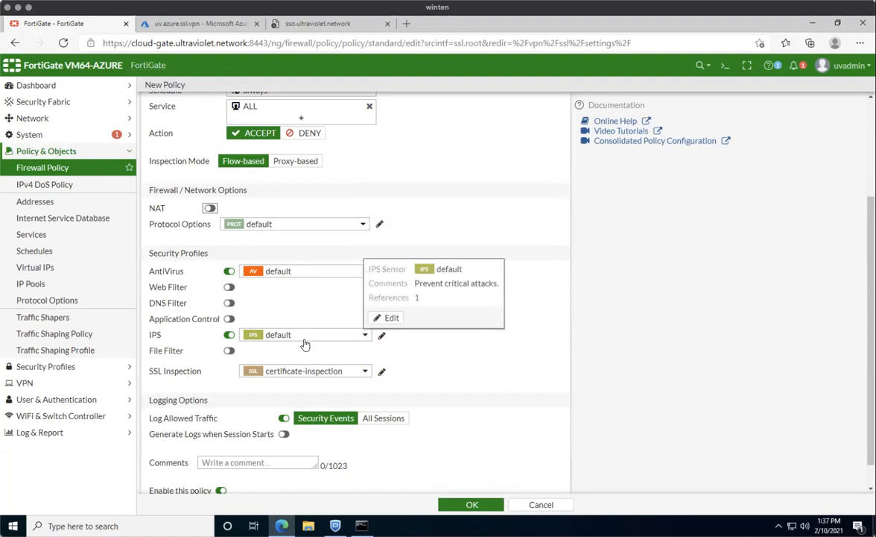
{"action": "mouse_move", "coordinate": [289, 274]}
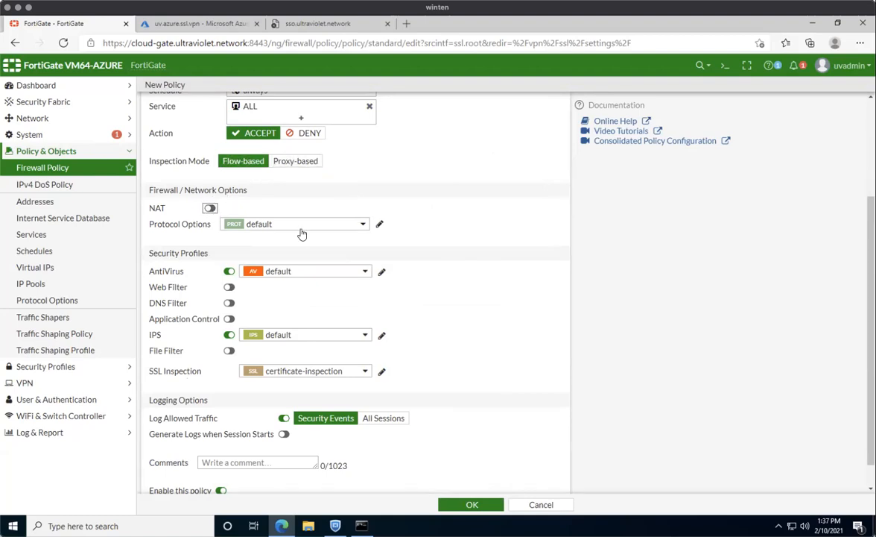
{"action": "scroll", "coordinate": [277, 194], "scroll_direction": "down", "scroll_amount": 1}
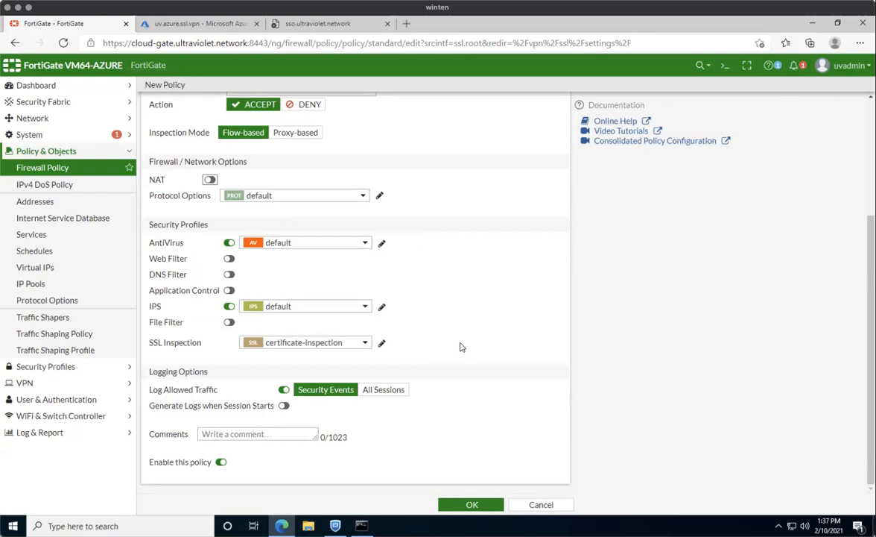
{"action": "left_click", "coordinate": [382, 387]}
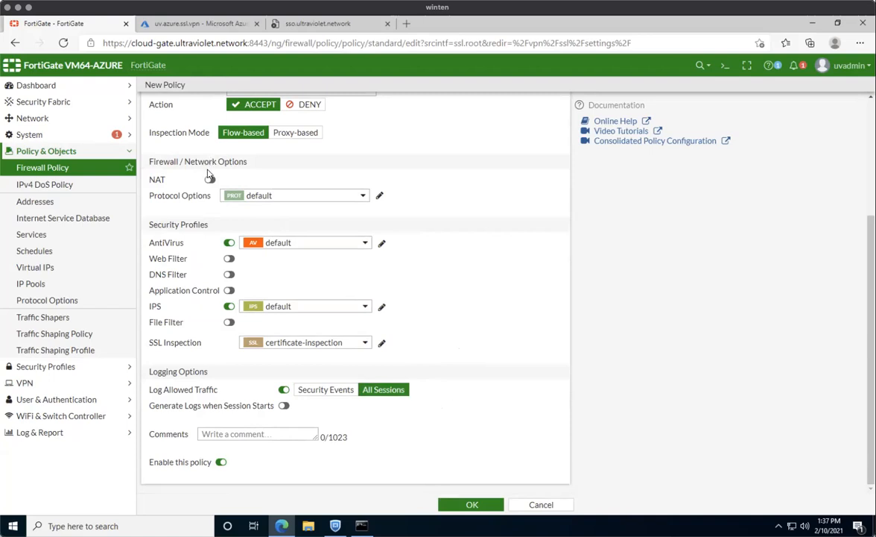
{"action": "left_click", "coordinate": [471, 505]}
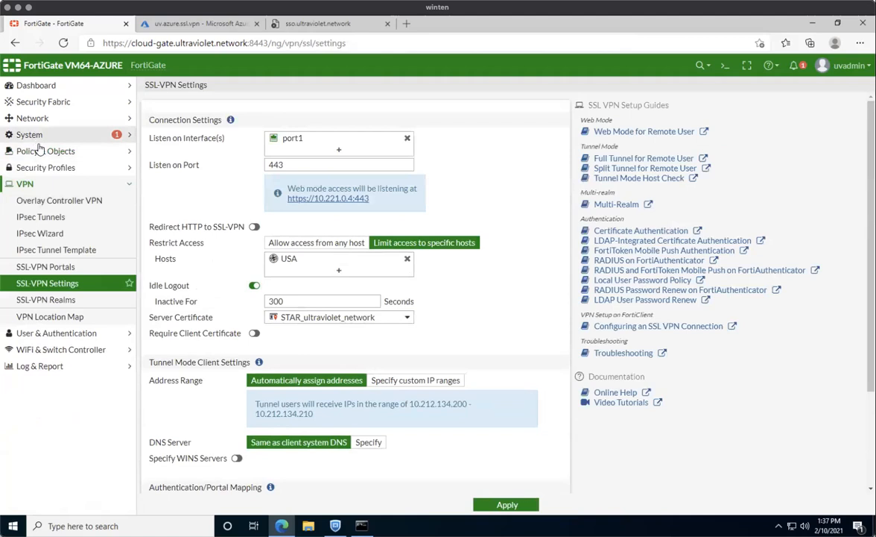
{"action": "left_click", "coordinate": [45, 150]}
Copy the ssl.vpn.to.lan policy and paste the copy below the original.
{"action": "left_click", "coordinate": [43, 167]}
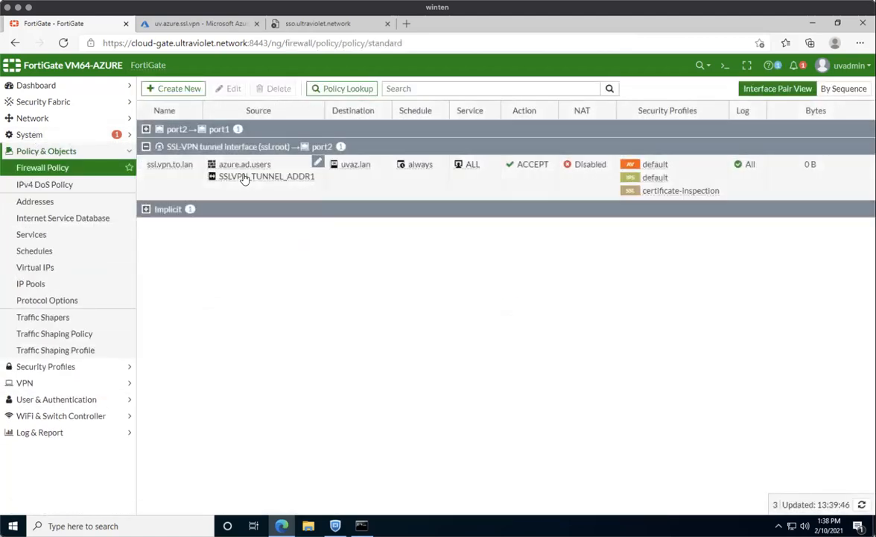
{"action": "right_click", "coordinate": [247, 181]}
{"action": "mouse_move", "coordinate": [337, 223]}
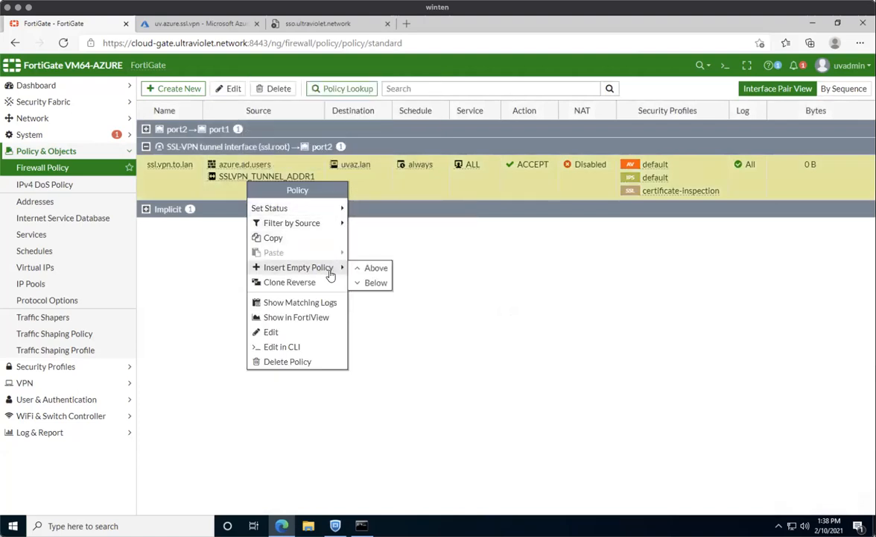
{"action": "mouse_move", "coordinate": [305, 269]}
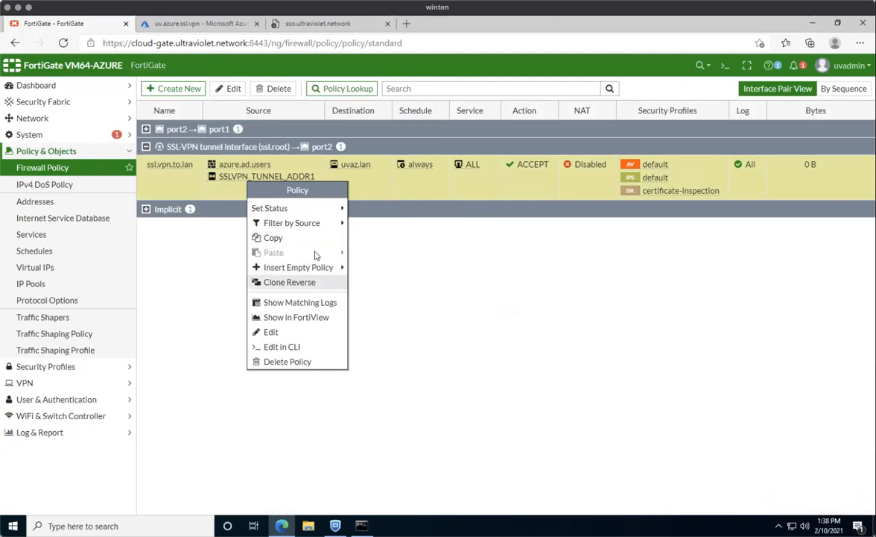
{"action": "left_click", "coordinate": [283, 238]}
{"action": "right_click", "coordinate": [326, 194]}
{"action": "mouse_move", "coordinate": [355, 241]}
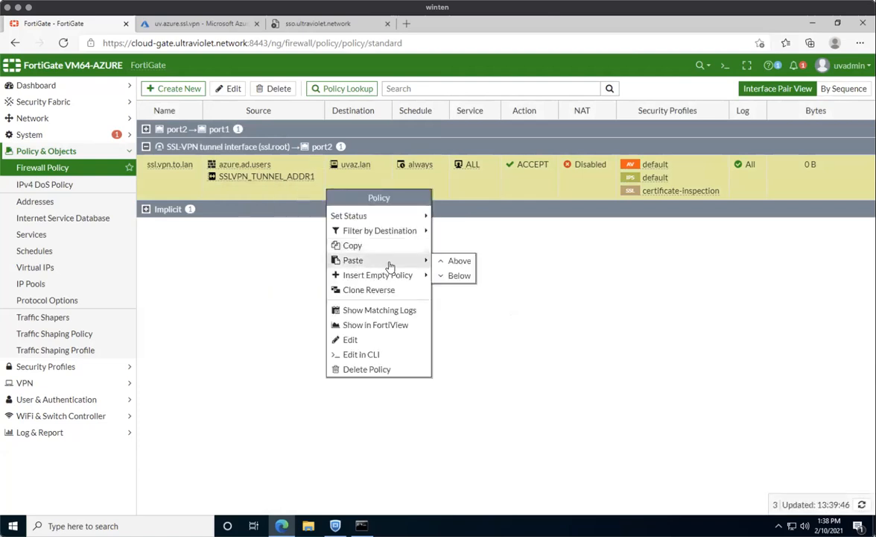
{"action": "left_click", "coordinate": [419, 259]}
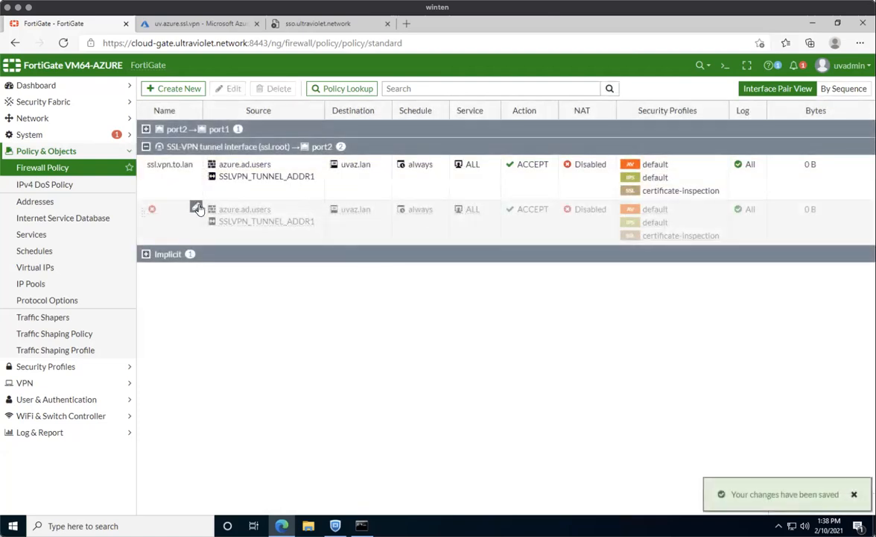
Rename the copy to ss.vpn.to.inet and add the default web filter profile.
{"action": "left_click", "coordinate": [196, 205]}
{"action": "type", "text": "ss"}
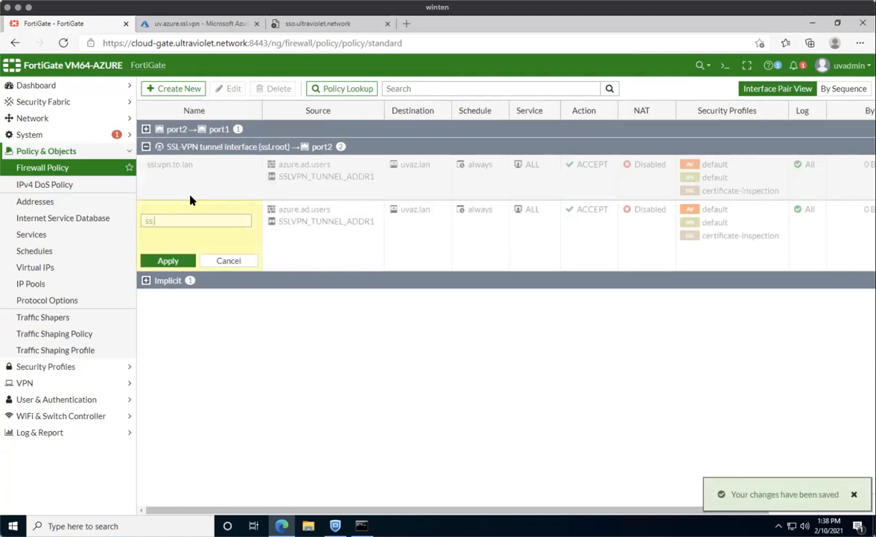
{"action": "type", "text": "l.vpn.to.lan"}
{"action": "left_click", "coordinate": [167, 259]}
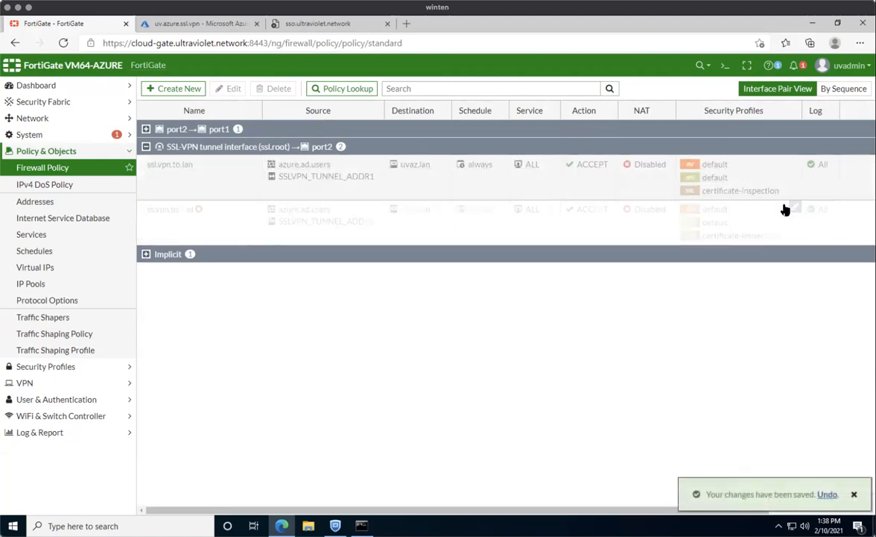
{"action": "left_click", "coordinate": [786, 209]}
{"action": "left_click", "coordinate": [748, 173]}
{"action": "left_click", "coordinate": [854, 494]}
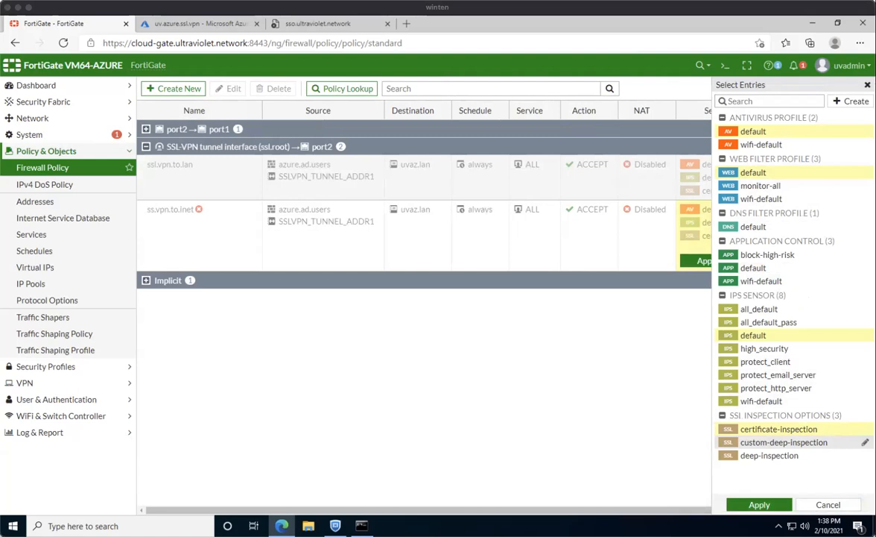
{"action": "left_click", "coordinate": [759, 504]}
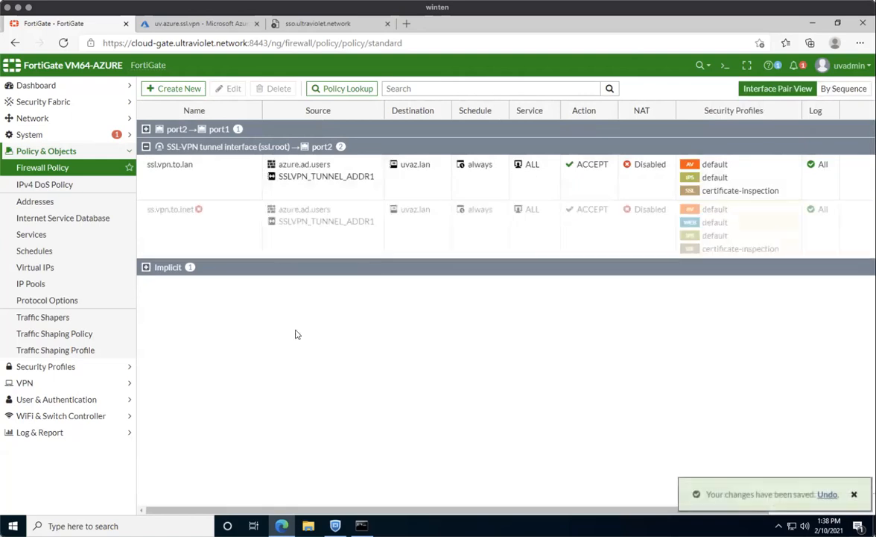
{"action": "right_click", "coordinate": [323, 238]}
Change ss.vpn.to.inet's outgoing interface to port1 and save it.
{"action": "mouse_move", "coordinate": [350, 266]}
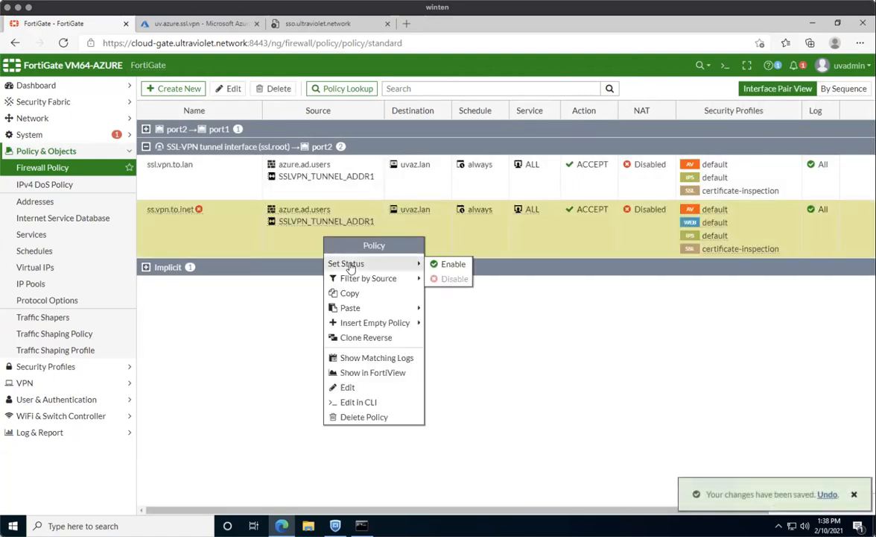
{"action": "double_click", "coordinate": [207, 217]}
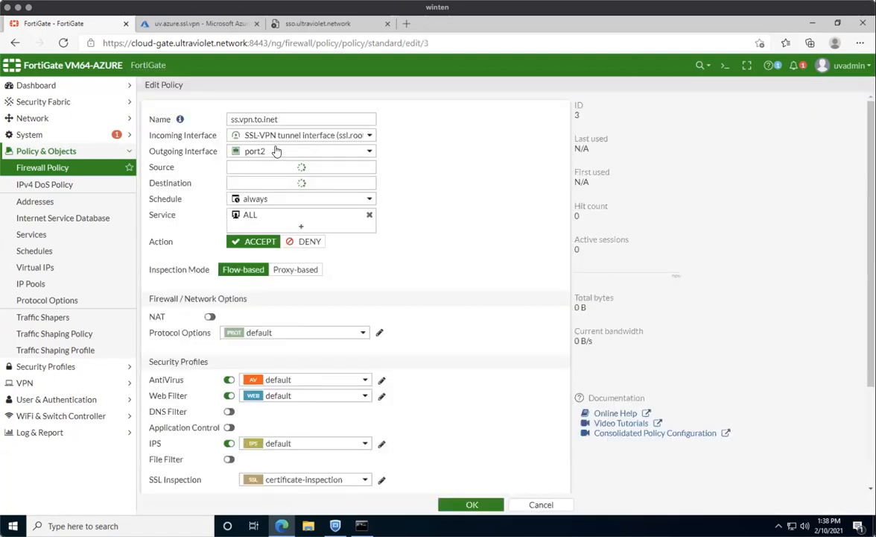
{"action": "left_click", "coordinate": [276, 151]}
{"action": "left_click", "coordinate": [273, 182]}
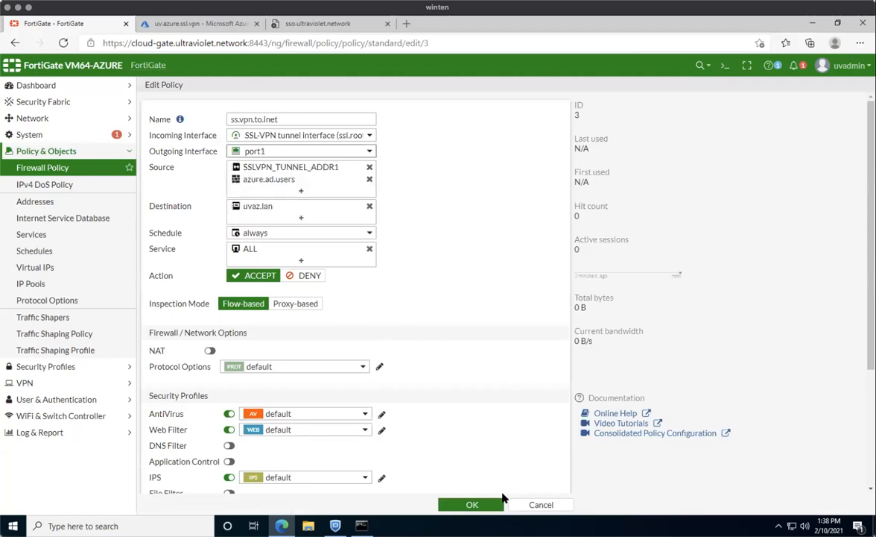
{"action": "left_click", "coordinate": [470, 504]}
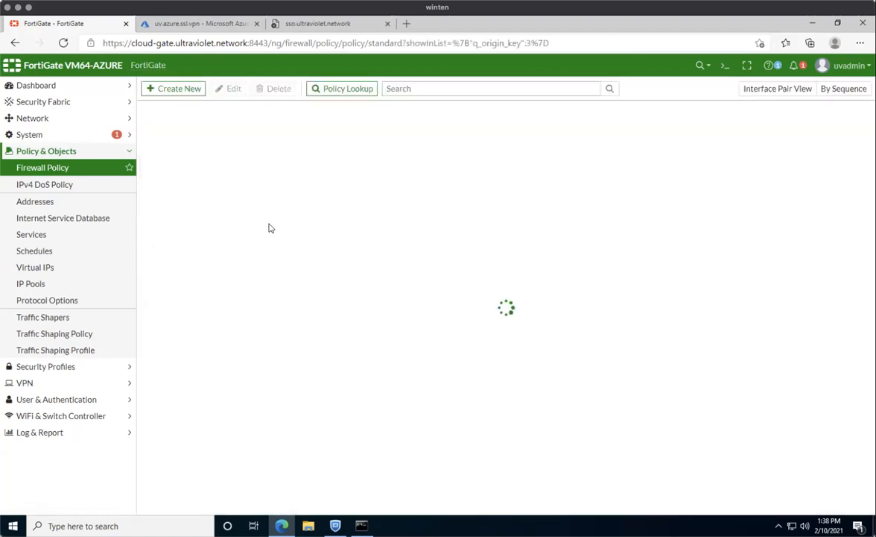
Toggle NAT on ssl.vpn.to.lan and save it with NAT finally disabled.
{"action": "double_click", "coordinate": [192, 258]}
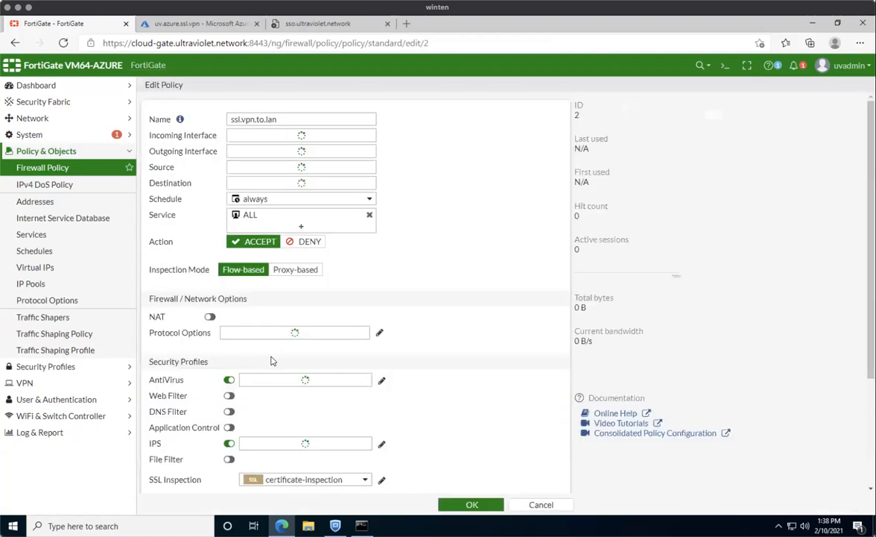
{"action": "left_click", "coordinate": [234, 350]}
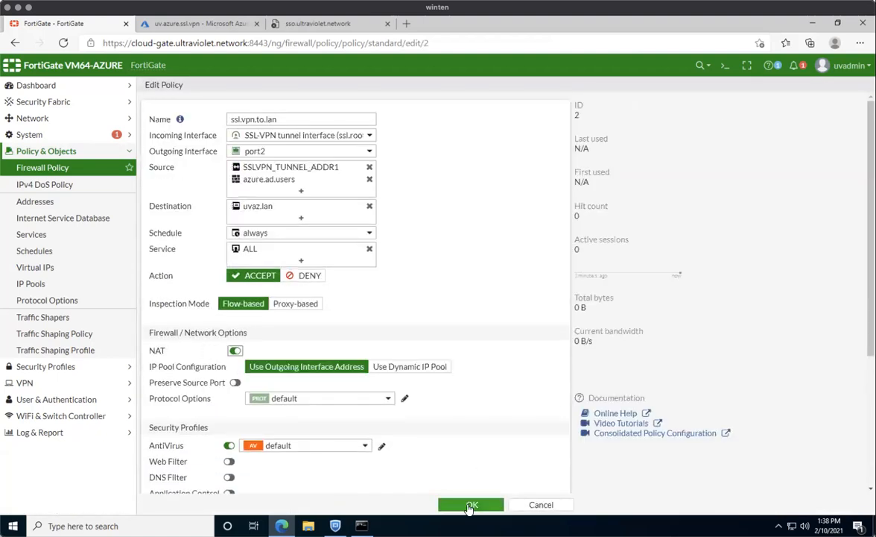
{"action": "left_click", "coordinate": [455, 501]}
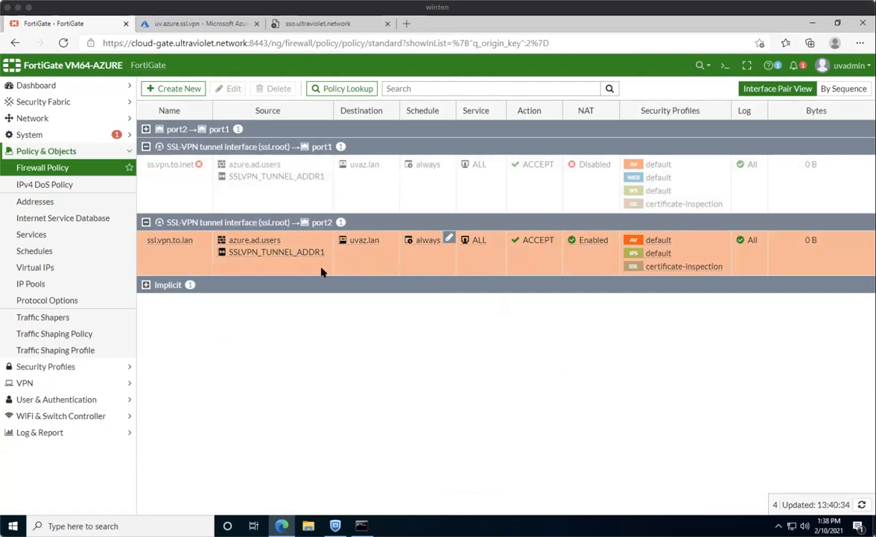
{"action": "double_click", "coordinate": [598, 264]}
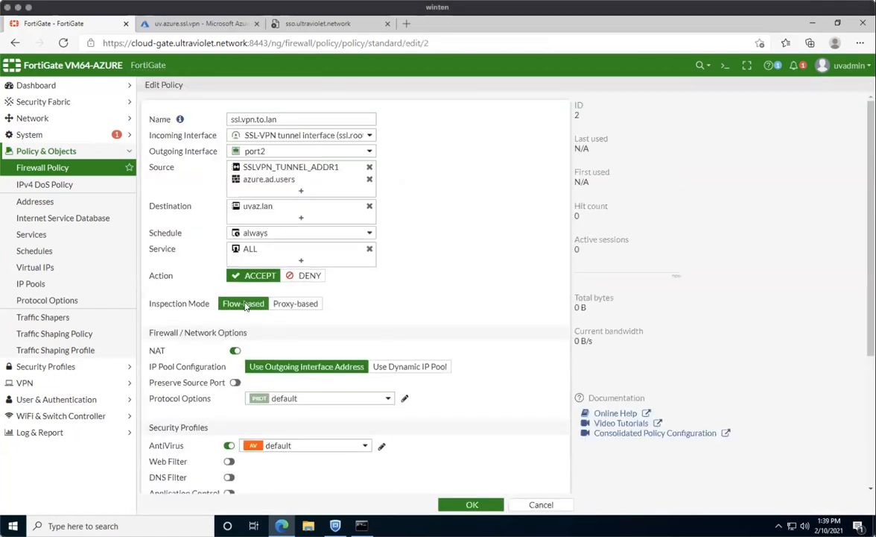
{"action": "left_click", "coordinate": [235, 350]}
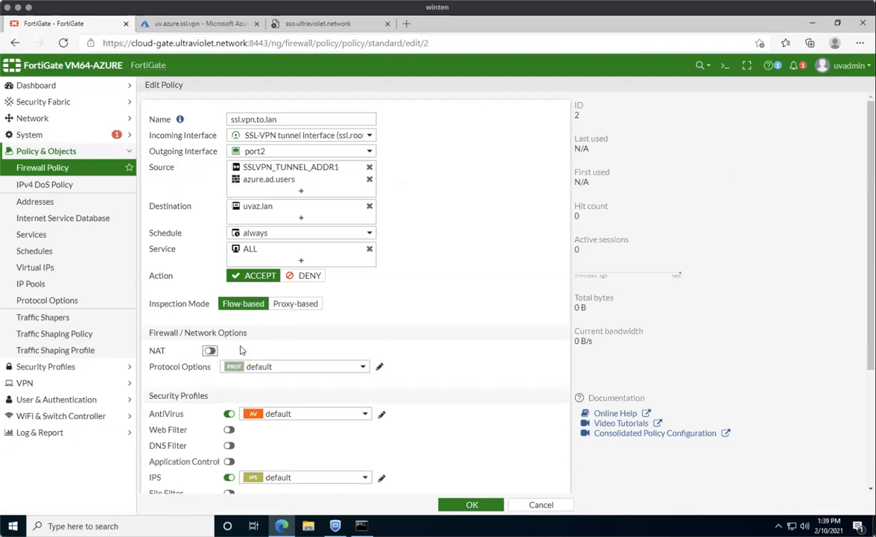
{"action": "left_click", "coordinate": [235, 351]}
{"action": "left_click", "coordinate": [235, 350]}
{"action": "left_click", "coordinate": [472, 505]}
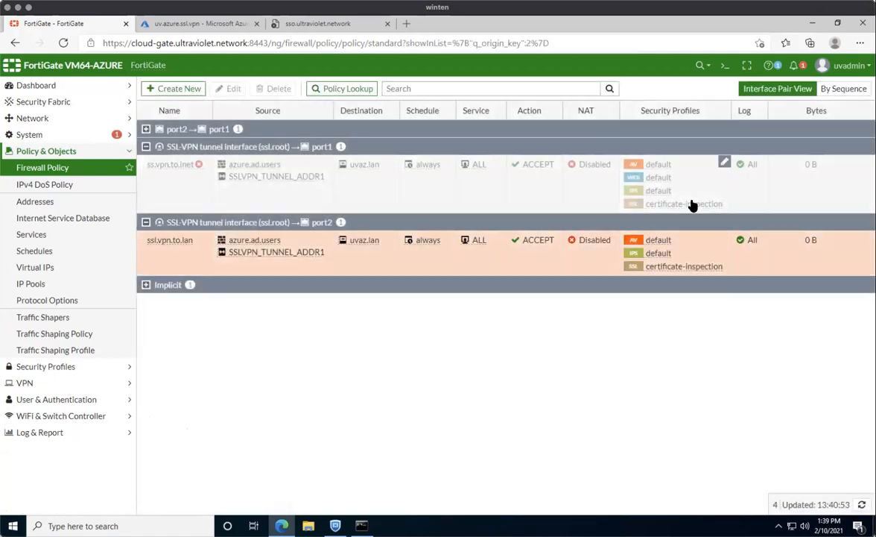
Enable NAT on ss.vpn.to.inet in place and set the policy's status to enabled.
{"action": "left_click", "coordinate": [613, 163]}
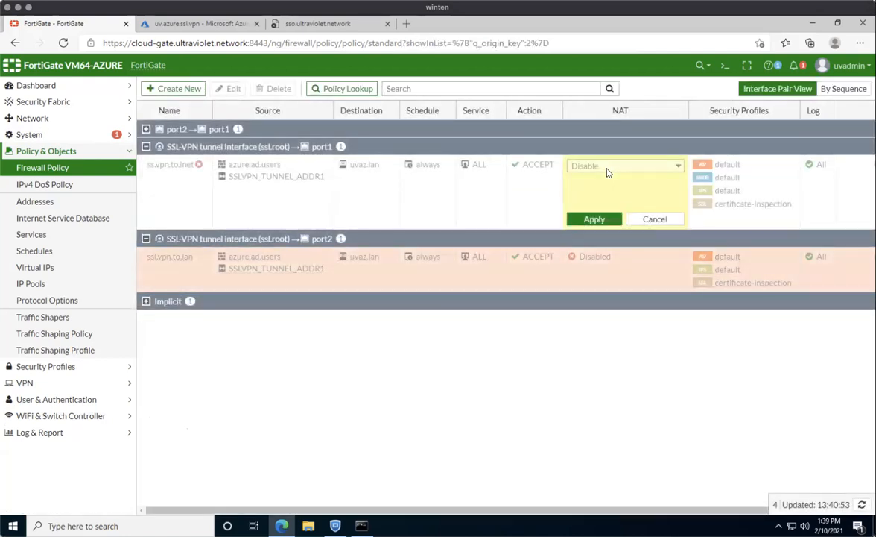
{"action": "left_click", "coordinate": [607, 167]}
{"action": "left_click", "coordinate": [607, 179]}
{"action": "left_click", "coordinate": [590, 218]}
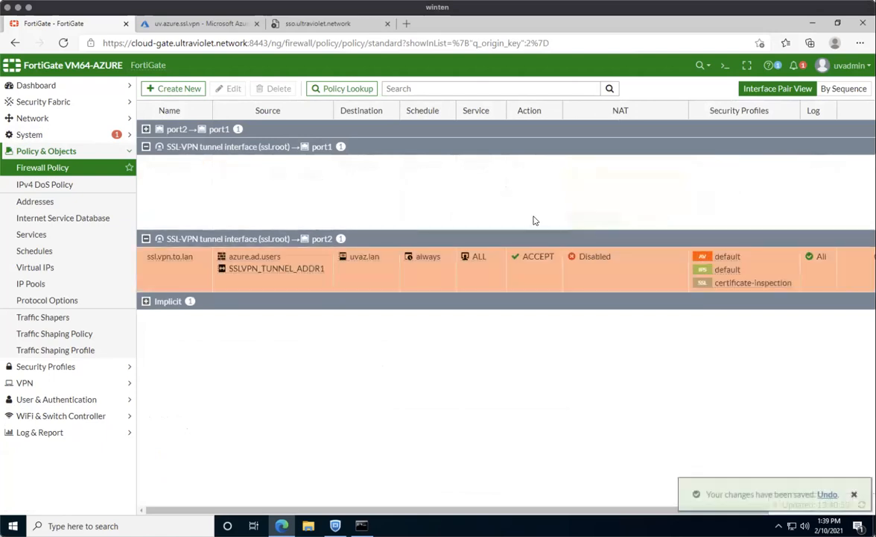
{"action": "right_click", "coordinate": [495, 195]}
{"action": "mouse_move", "coordinate": [589, 220]}
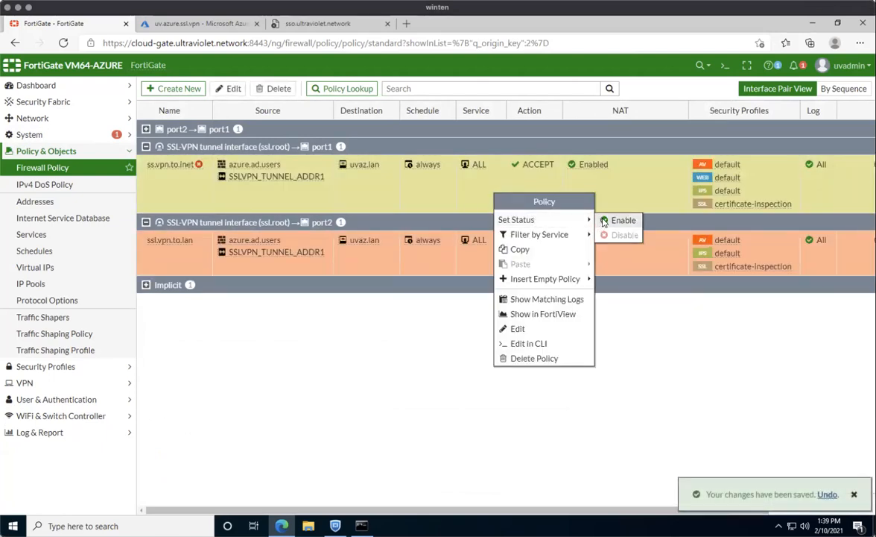
{"action": "left_click", "coordinate": [623, 220]}
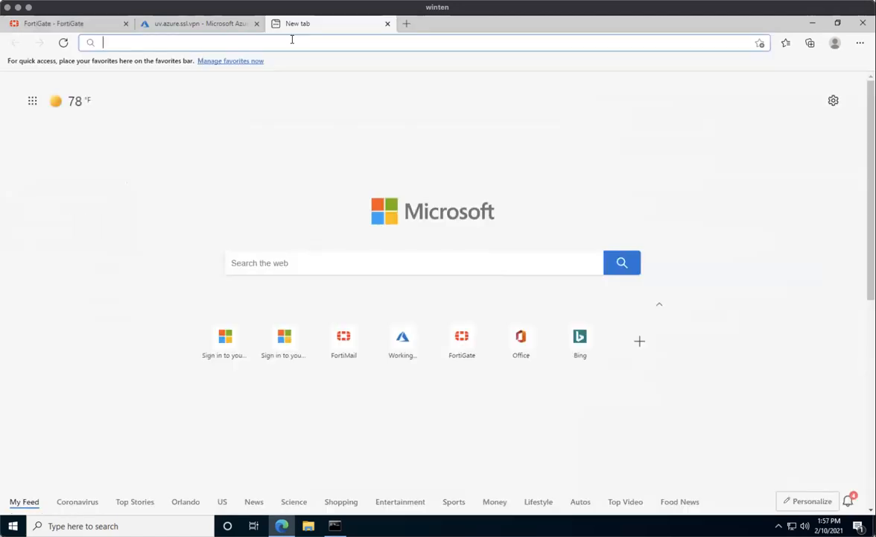
Go to the sso address and sign in to Microsoft with the existing account's password.
{"action": "type", "text": "sso.ultraviolet.network"}
{"action": "key", "text": "Return"}
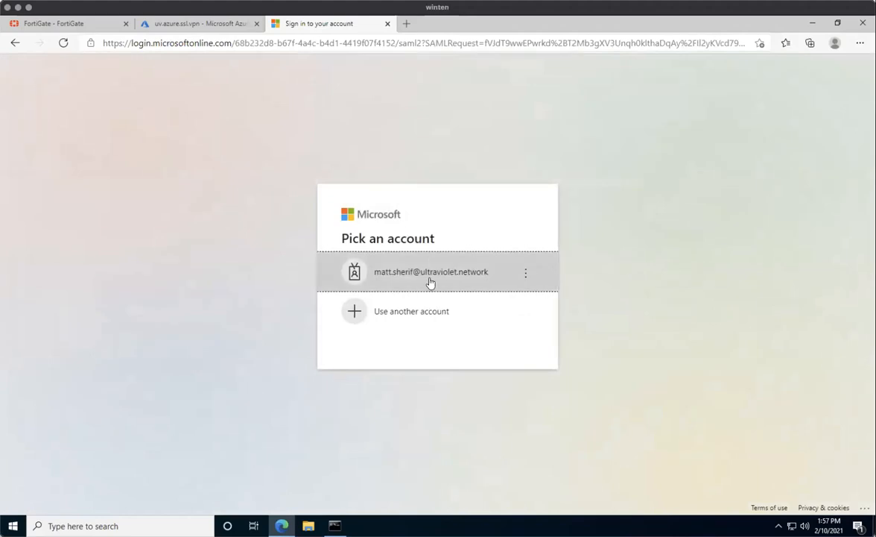
{"action": "left_click", "coordinate": [392, 250]}
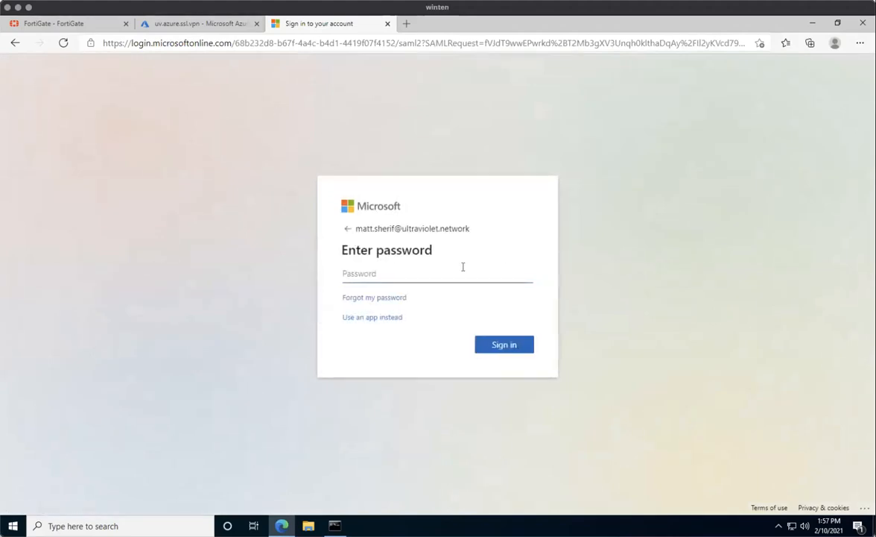
{"action": "type", "text": "•"}
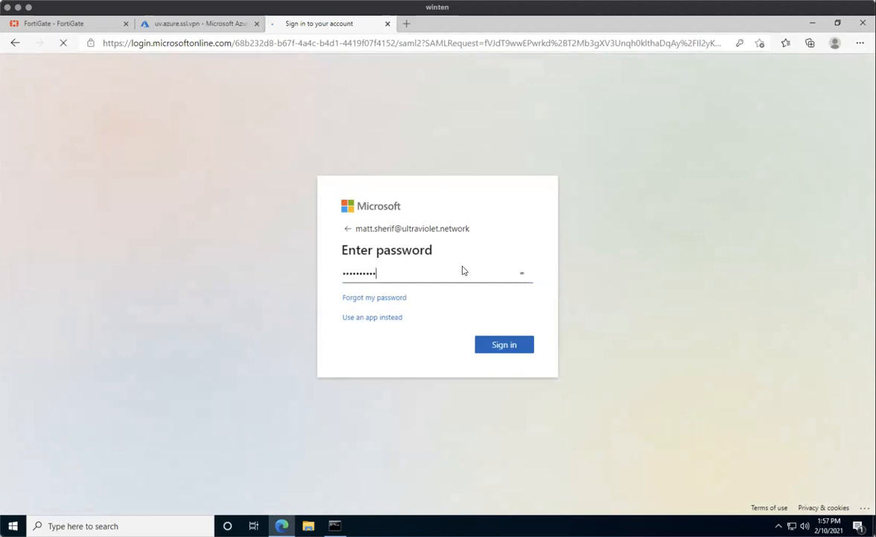
{"action": "key", "text": "Return"}
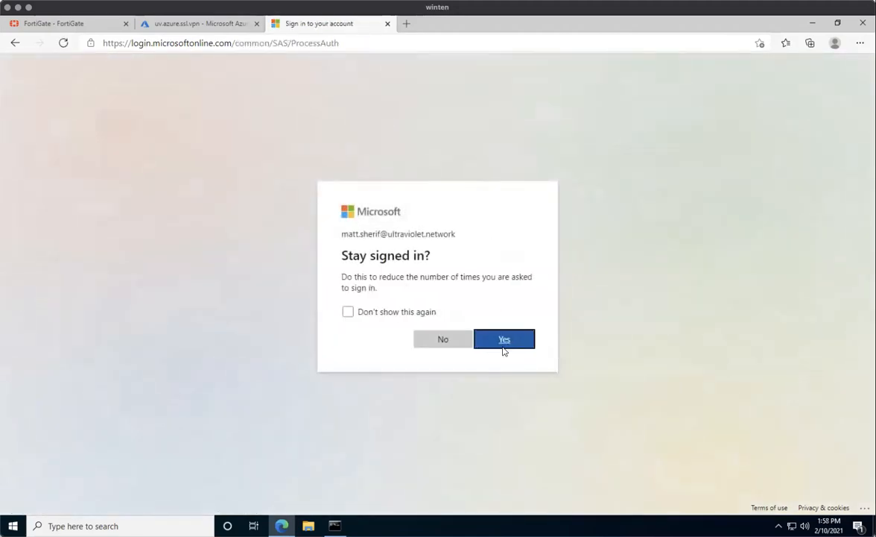
Accept 'Stay signed in' to land on the SSL-VPN Portal with its connection history.
{"action": "left_click", "coordinate": [507, 341]}
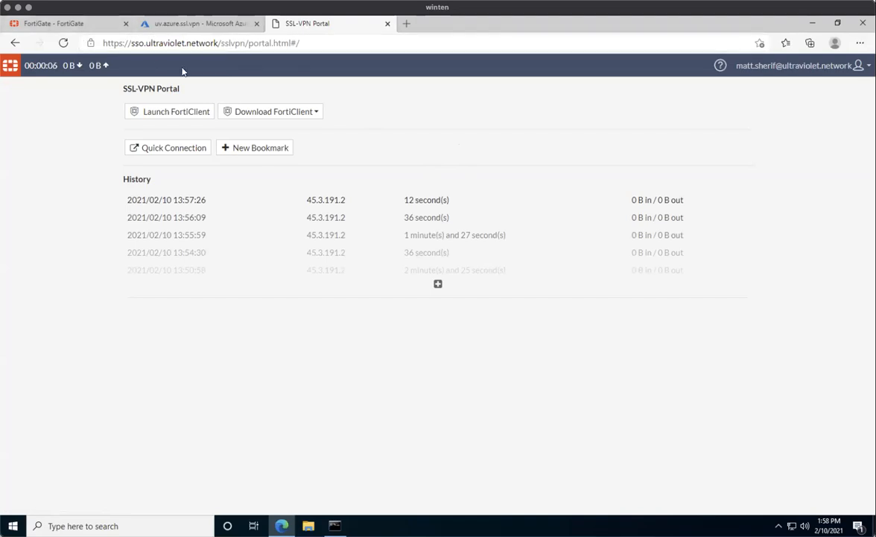
{"action": "left_click", "coordinate": [779, 526]}
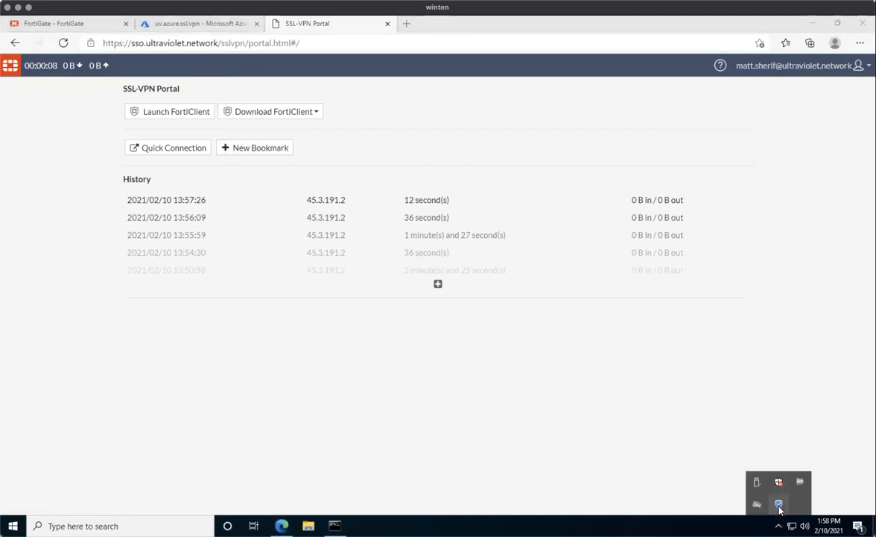
In the FortiClient console, save the azure.ad.ssl.vpn connection with Enable SSO checked.
{"action": "right_click", "coordinate": [779, 506]}
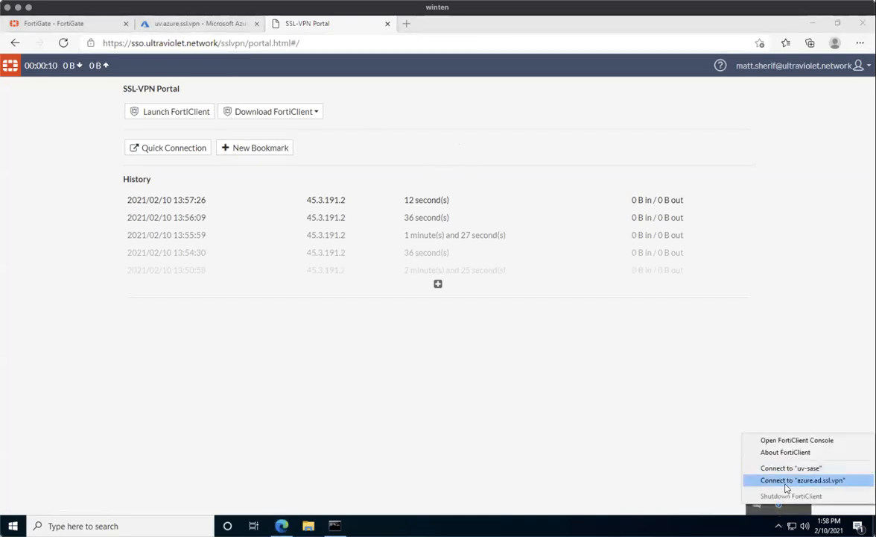
{"action": "left_click", "coordinate": [773, 442]}
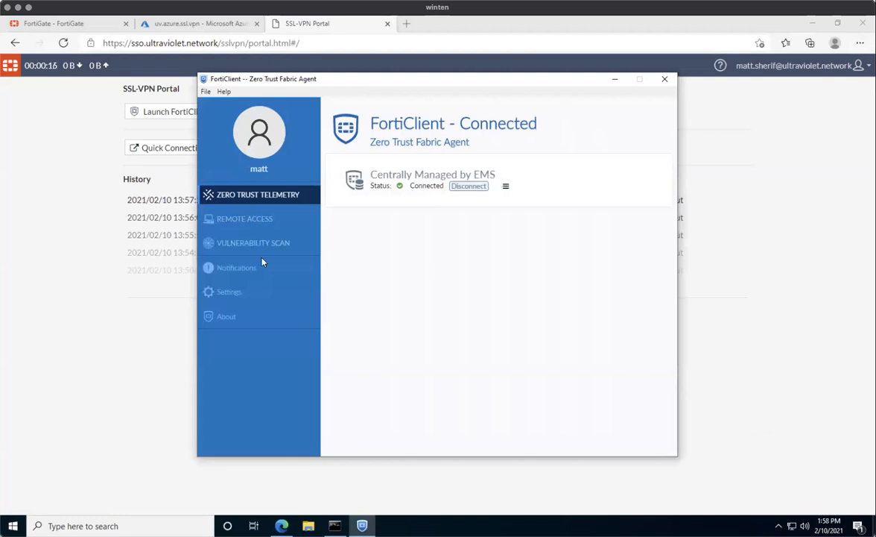
{"action": "left_click", "coordinate": [254, 222]}
{"action": "left_click", "coordinate": [598, 275]}
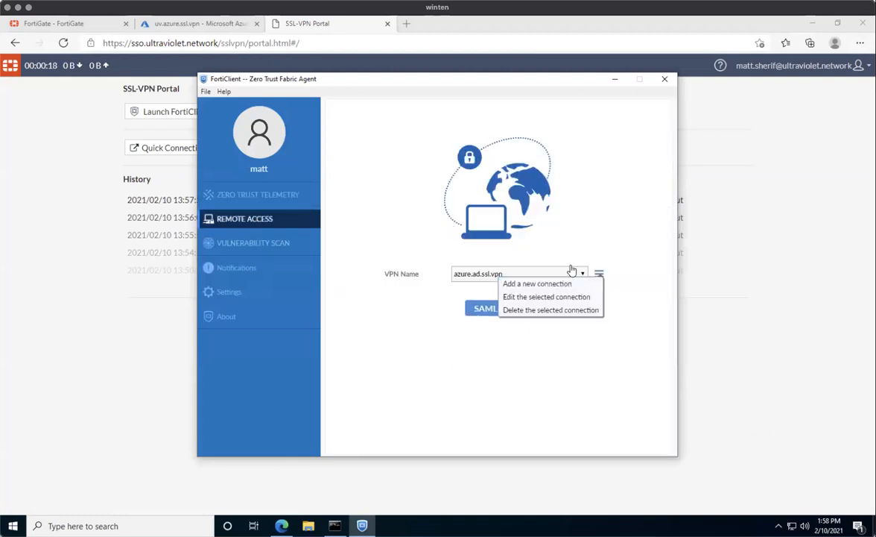
{"action": "left_click", "coordinate": [522, 295]}
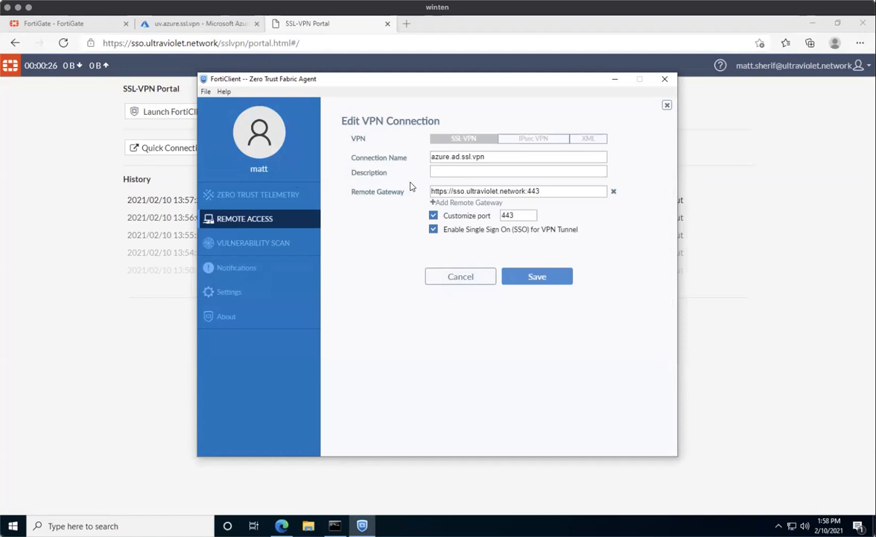
{"action": "left_click", "coordinate": [433, 229]}
{"action": "left_click", "coordinate": [574, 233]}
{"action": "left_click", "coordinate": [548, 276]}
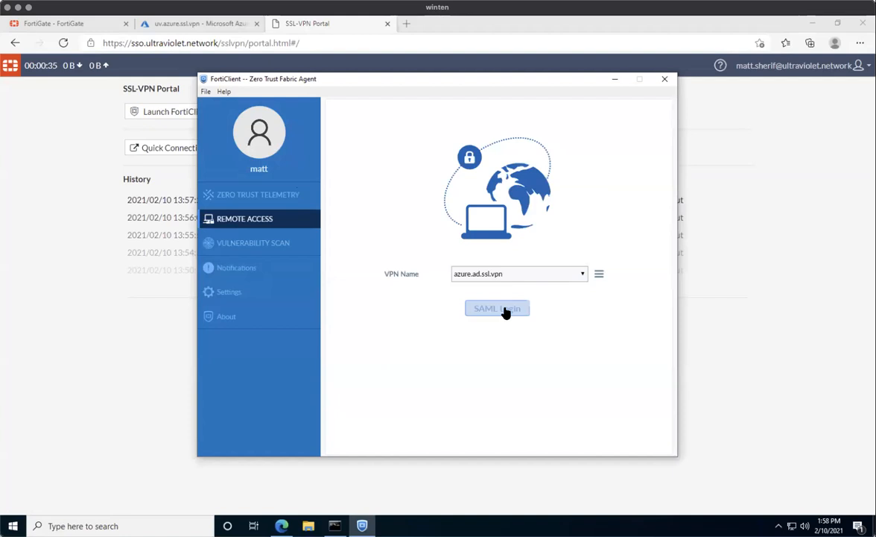
Start the SAML VPN login and ping 10.221.0.5, then 10.221.47.5, from the command prompt.
{"action": "left_click", "coordinate": [504, 309]}
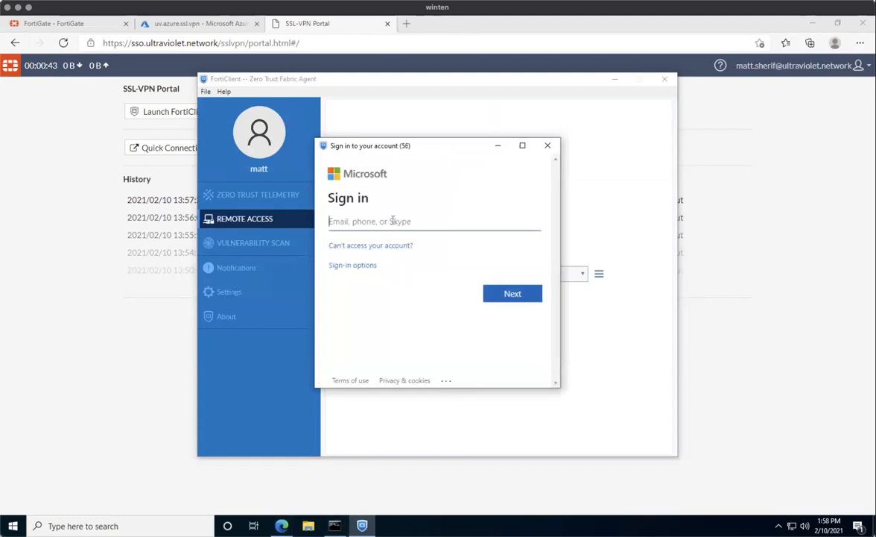
{"action": "left_click", "coordinate": [335, 525]}
{"action": "left_click", "coordinate": [261, 309]}
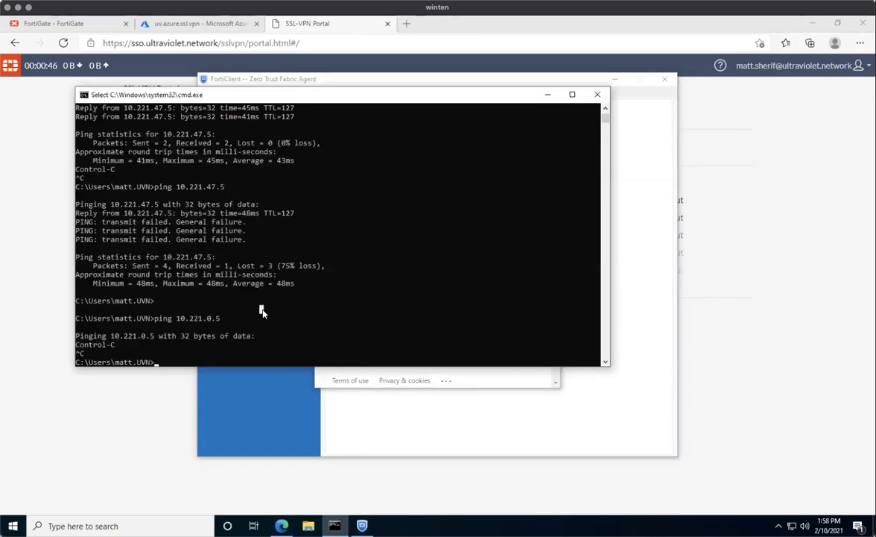
{"action": "key", "text": "Up"}
{"action": "key", "text": "Return"}
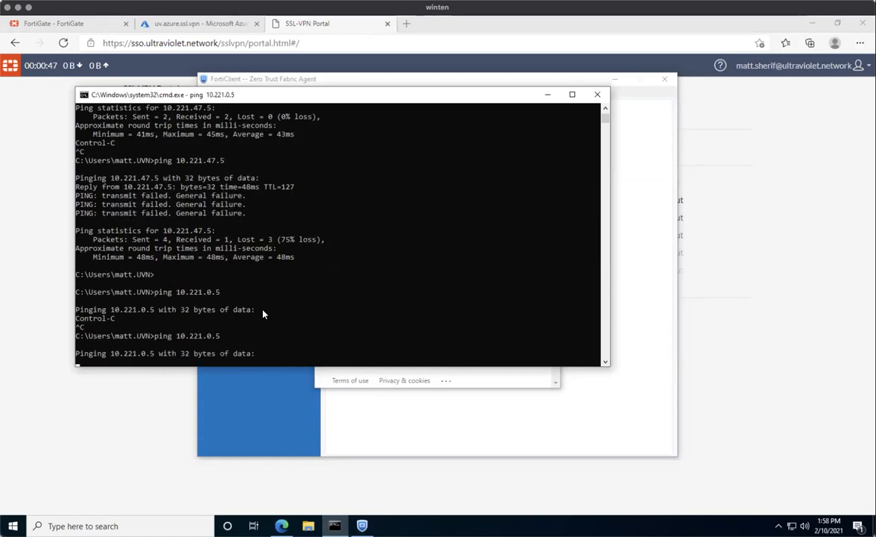
{"action": "key", "text": "ctrl+c"}
{"action": "key", "text": "Up"}
{"action": "key", "text": "Up"}
{"action": "key", "text": "Return"}
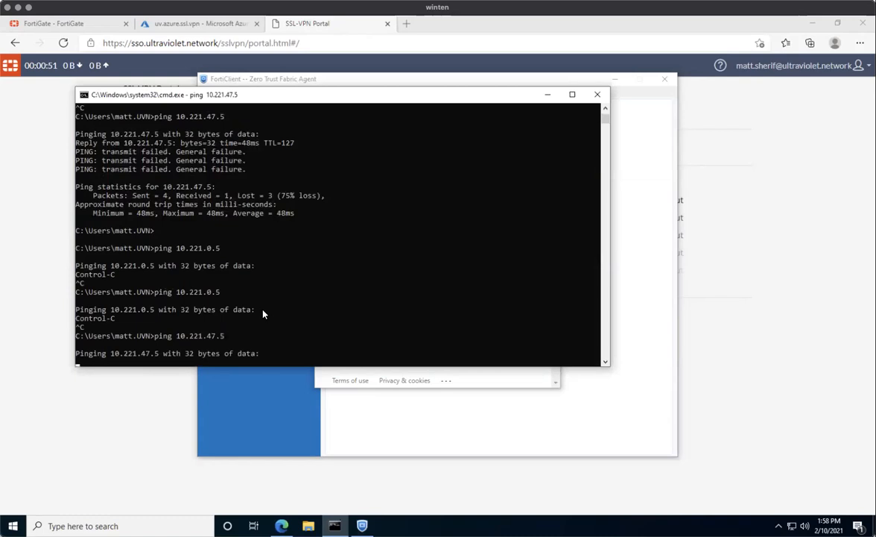
Enter the account e-mail and password in Microsoft sign-in and confirm staying signed in.
{"action": "left_click", "coordinate": [445, 386]}
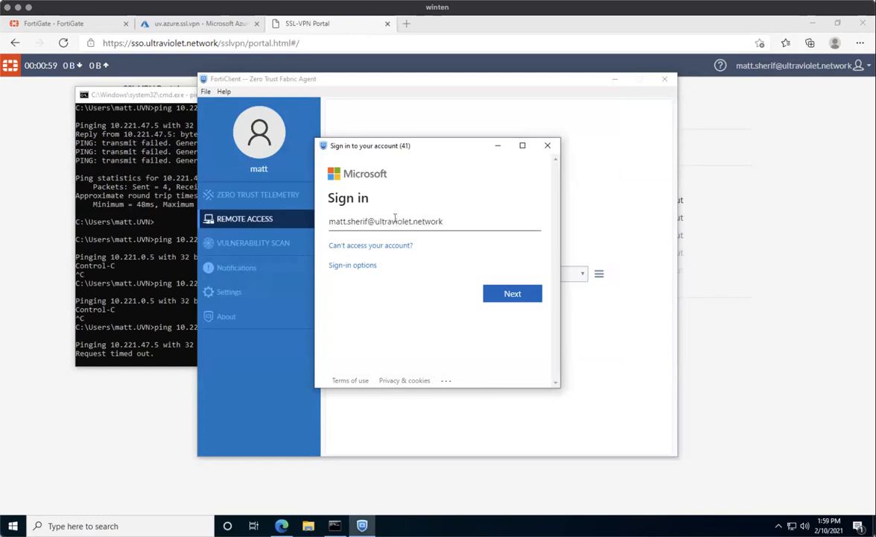
{"action": "key", "text": "Return"}
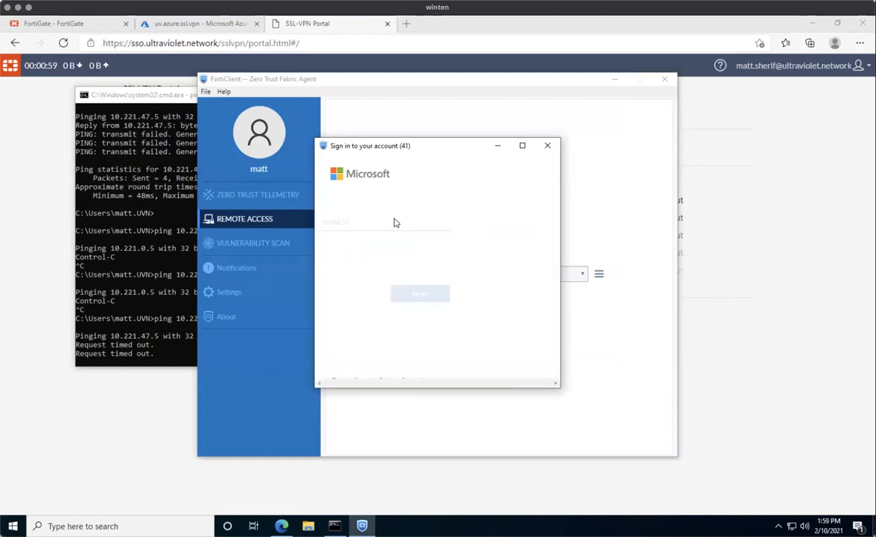
{"action": "type", "text": "••"}
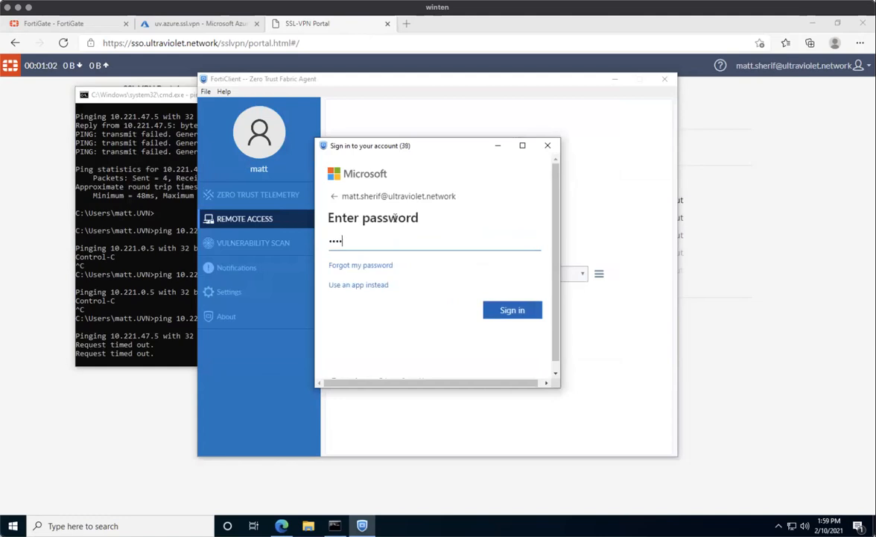
{"action": "type", "text": "••••••••"}
{"action": "key", "text": "Return"}
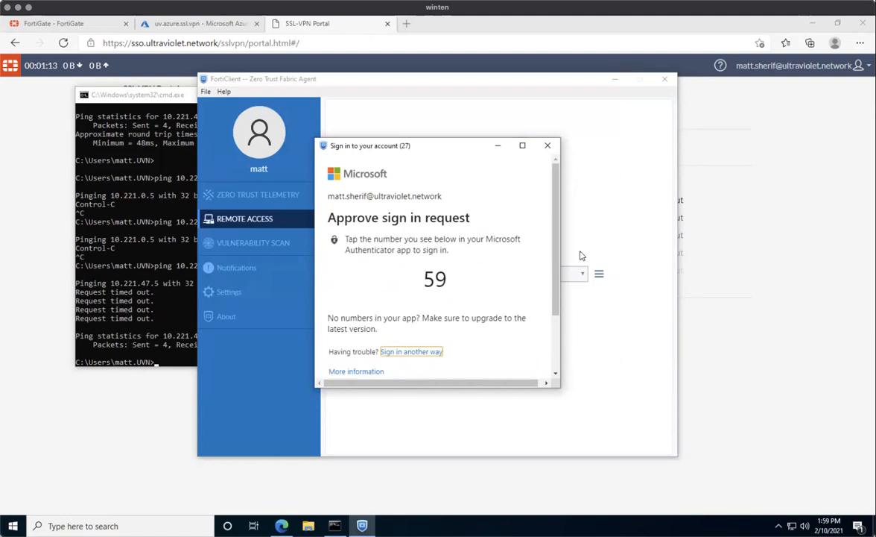
{"action": "left_click", "coordinate": [522, 300]}
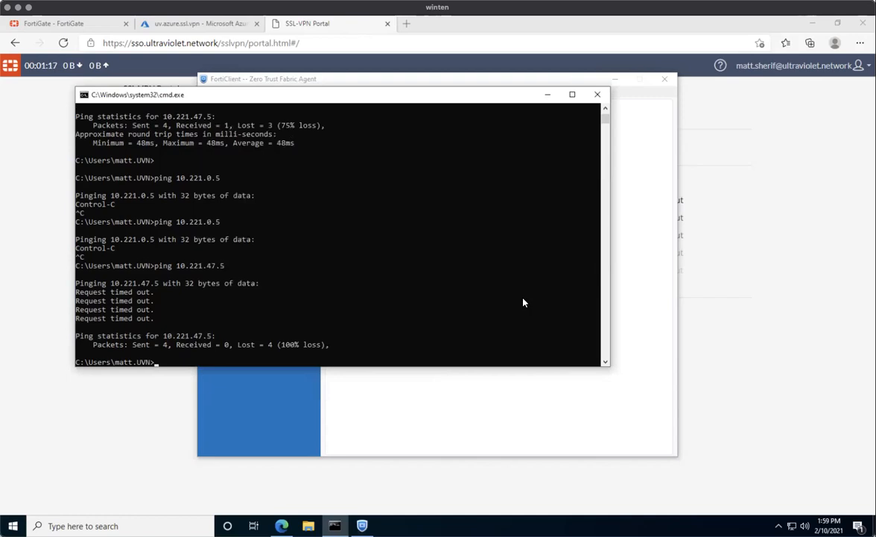
With FortiClient connected, re-run ping 10.221.47.5 and get 4/4 replies with 0% loss.
{"action": "left_click", "coordinate": [636, 316]}
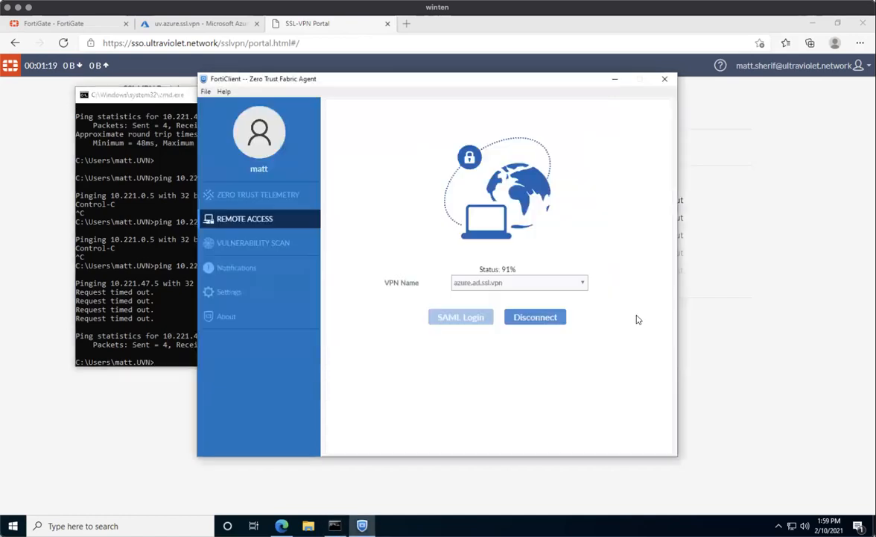
{"action": "left_click", "coordinate": [163, 233]}
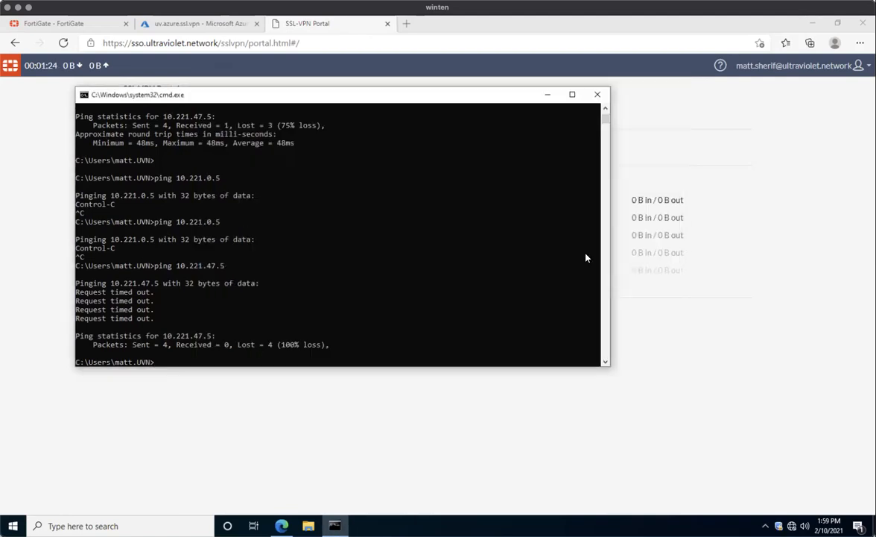
{"action": "left_click", "coordinate": [374, 254]}
{"action": "key", "text": "Up"}
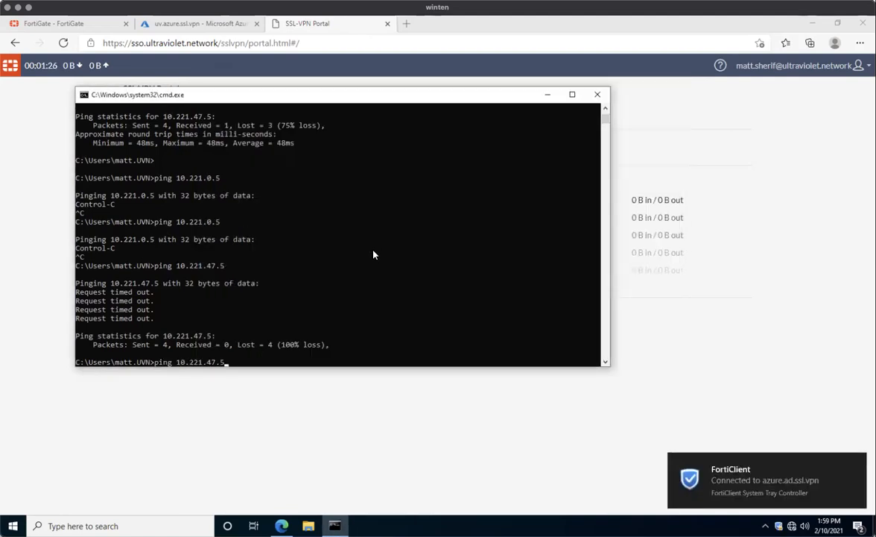
{"action": "key", "text": "Return"}
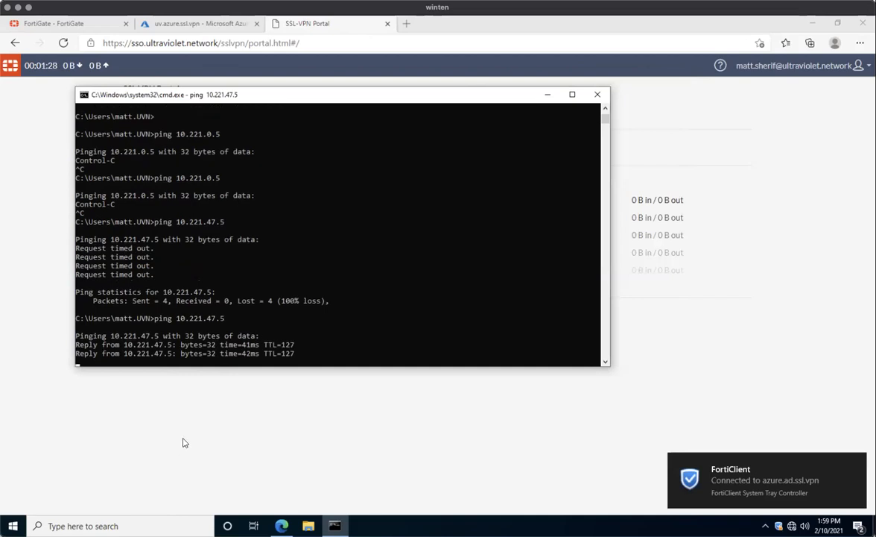
{"action": "key", "text": "super"}
{"action": "key", "text": "super"}
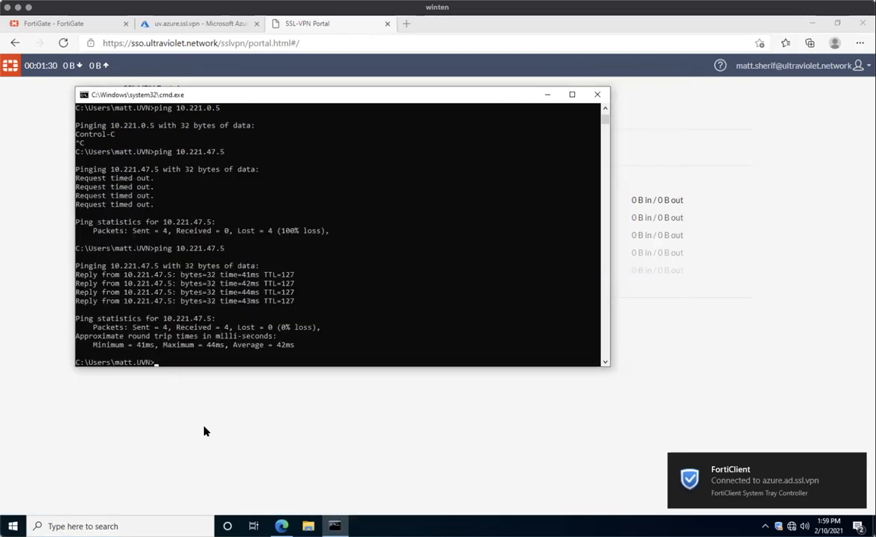
{"action": "key", "text": "super+r"}
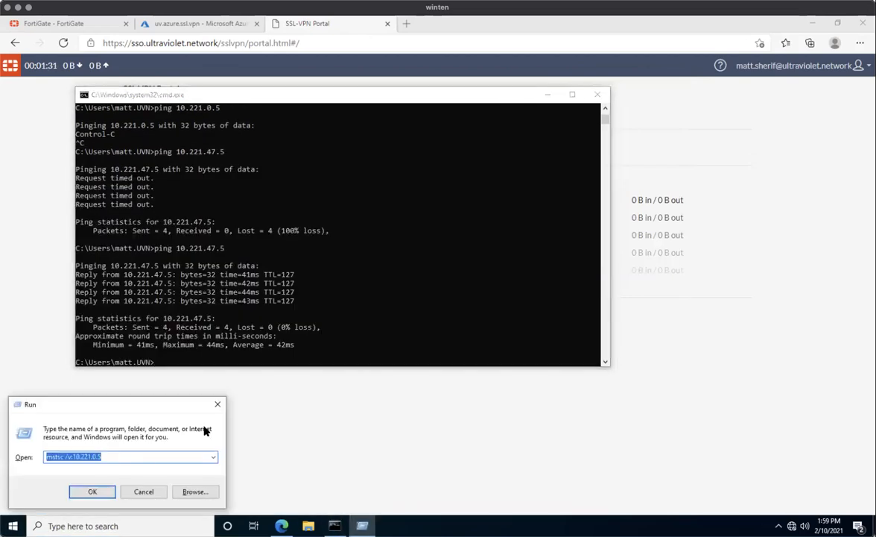
Launch Remote Desktop with mstsc /v:10.221.47.5 from the Run box.
{"action": "left_click", "coordinate": [98, 455]}
{"action": "type", "text": "47"}
{"action": "key", "text": "Return"}
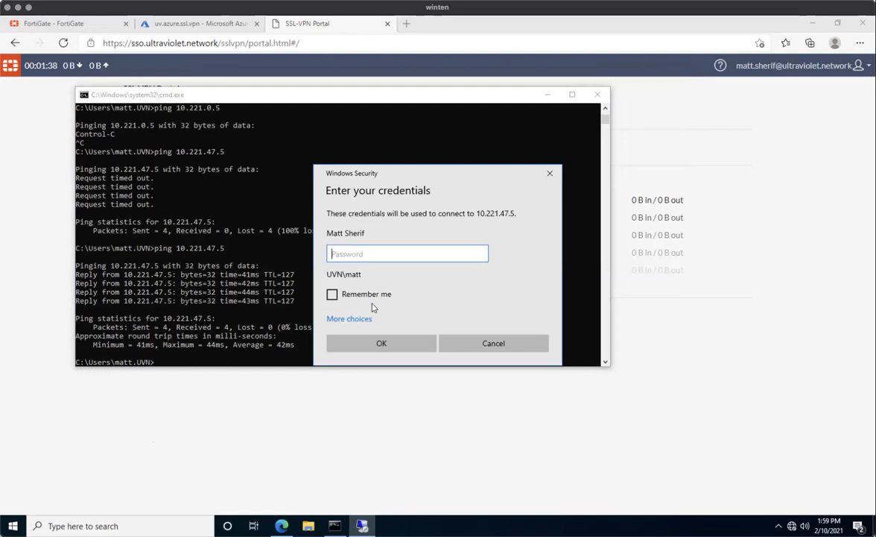
Sign in with a different account's username and password, and accept the untrusted certificate.
{"action": "left_click", "coordinate": [350, 320]}
{"action": "left_click", "coordinate": [395, 372]}
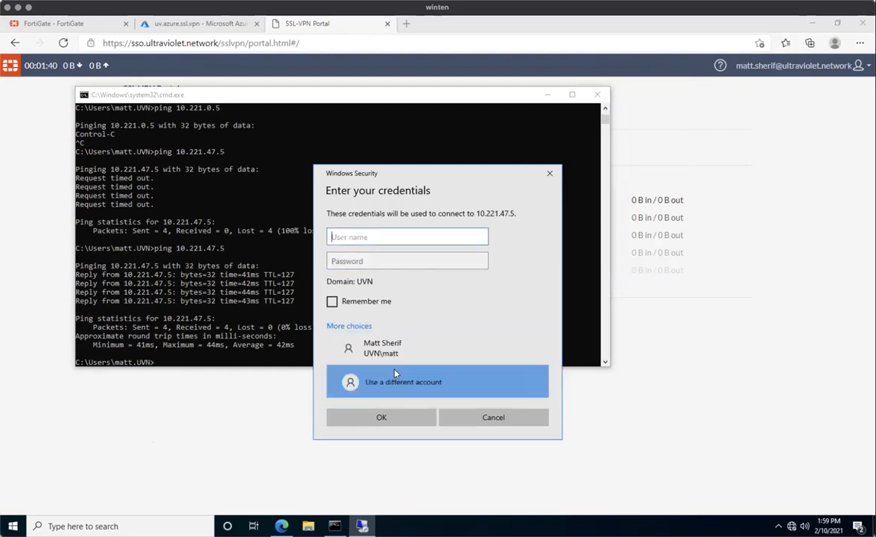
{"action": "type", "text": "uvadmin"}
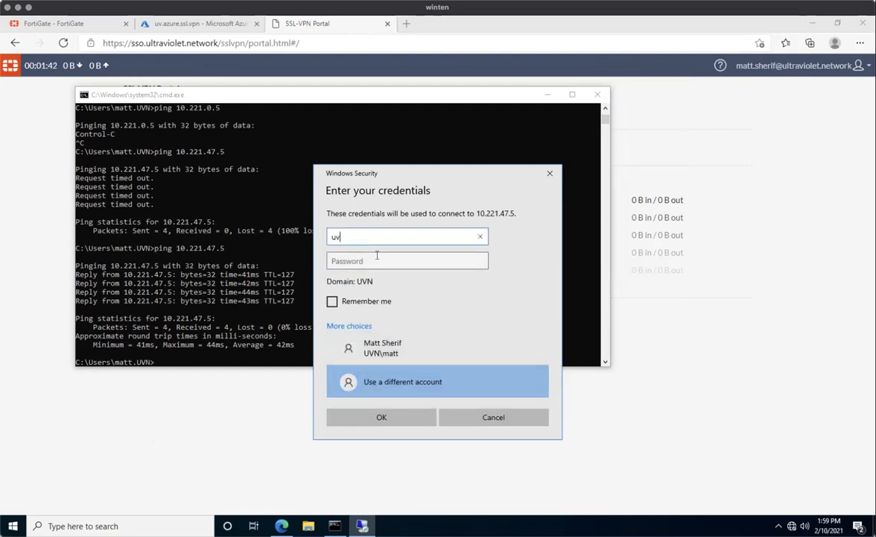
{"action": "key", "text": "Tab"}
{"action": "type", "text": "p••••••••••••"}
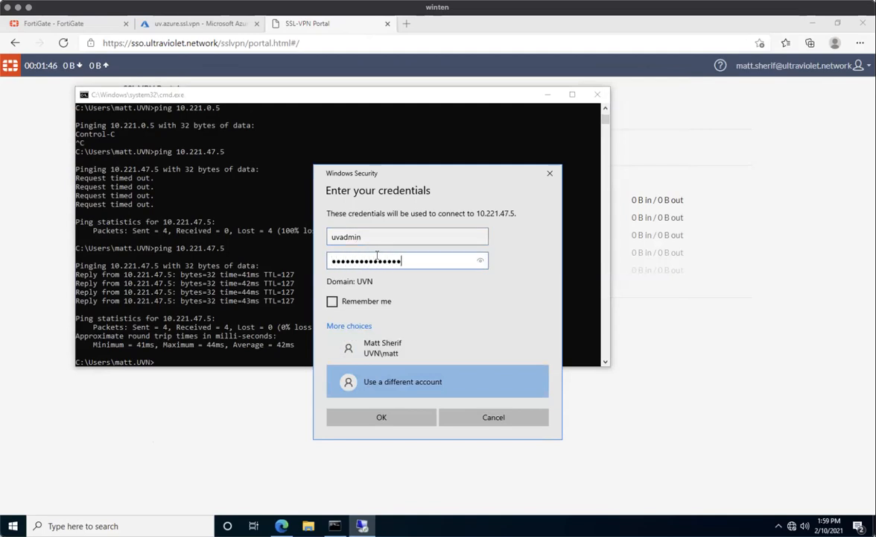
{"action": "key", "text": "Return"}
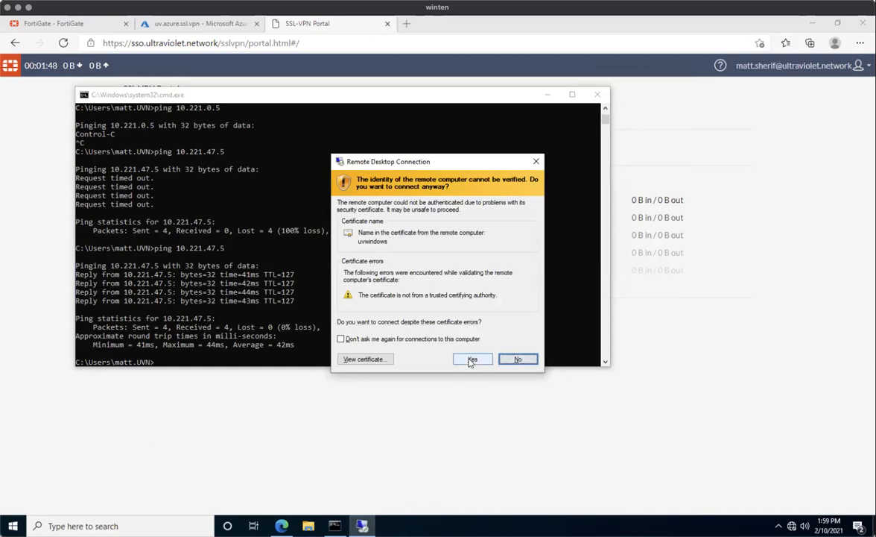
{"action": "left_click", "coordinate": [472, 360]}
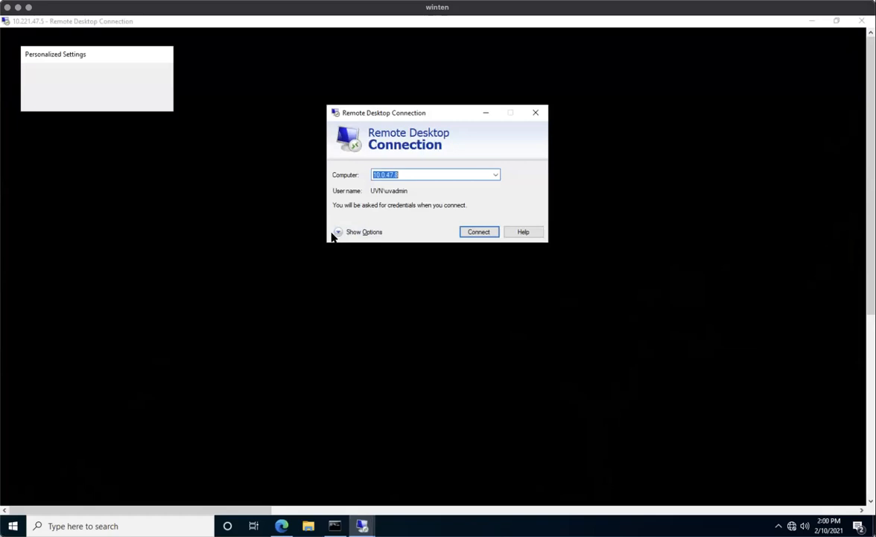
Set the Remote Desktop display size to Full Screen, cancelling the attempt to 10.0.47.8.
{"action": "left_click", "coordinate": [343, 232]}
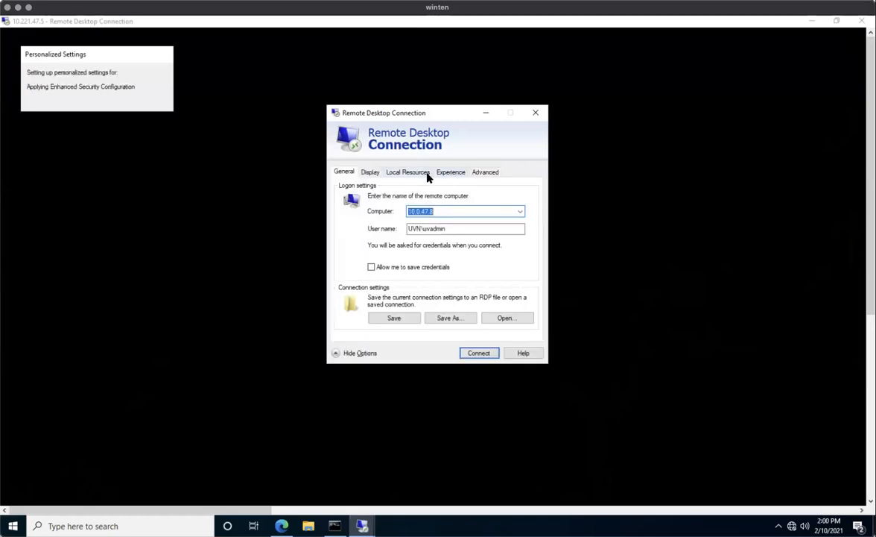
{"action": "left_click", "coordinate": [370, 172]}
{"action": "left_click_drag", "start_coordinate": [446, 215], "coordinate": [451, 216]}
{"action": "left_click", "coordinate": [488, 356]}
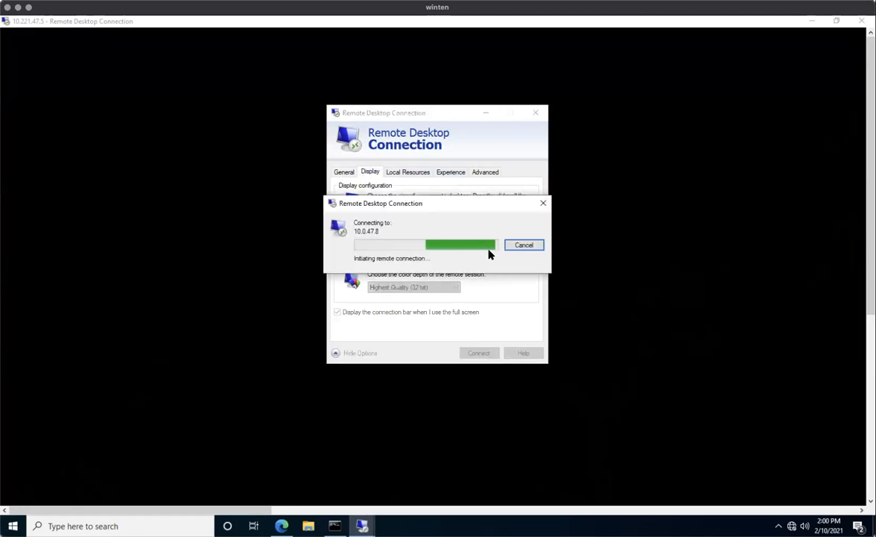
{"action": "left_click", "coordinate": [531, 246]}
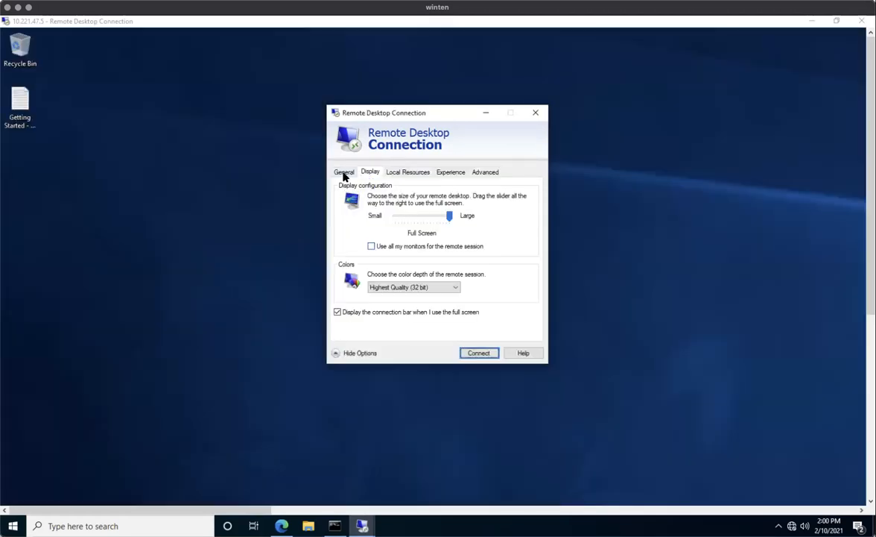
Connect to 10.221.47.5 with the password, accept the certificate, and dismiss the error and network prompts.
{"action": "left_click", "coordinate": [345, 172]}
{"action": "type", "text": "10"}
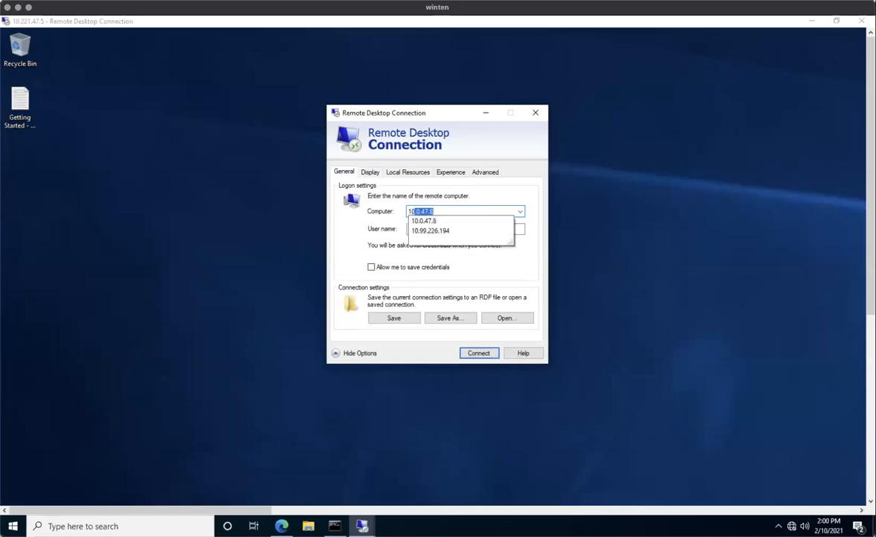
{"action": "type", "text": ".220"}
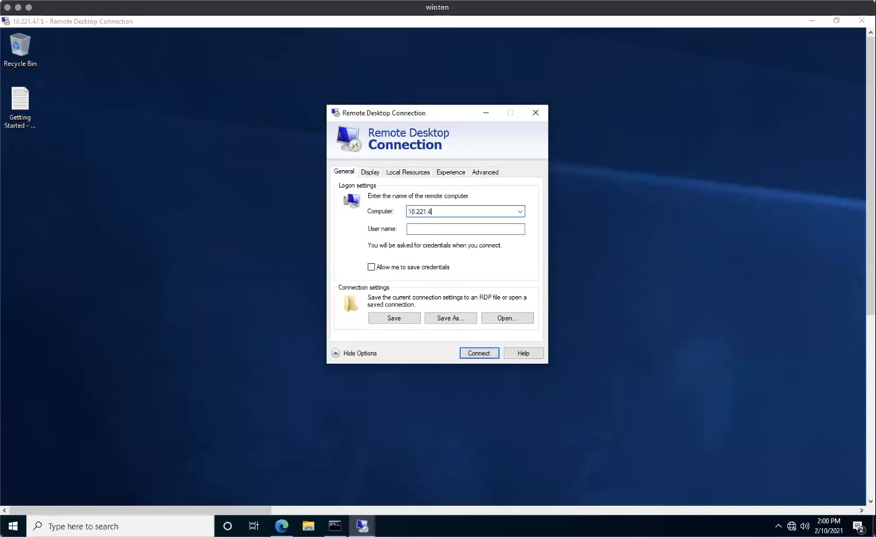
{"action": "type", "text": ".47.5"}
{"action": "key", "text": "Return"}
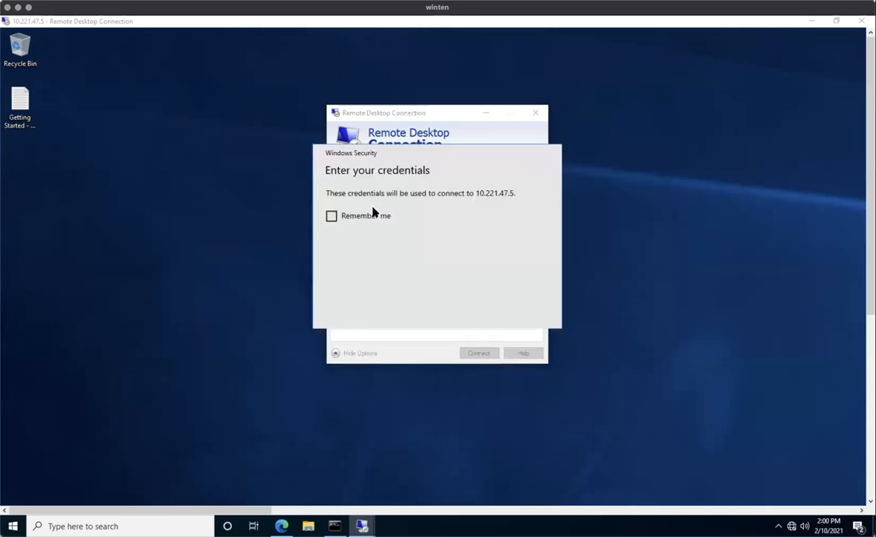
{"action": "type", "text": "••••"}
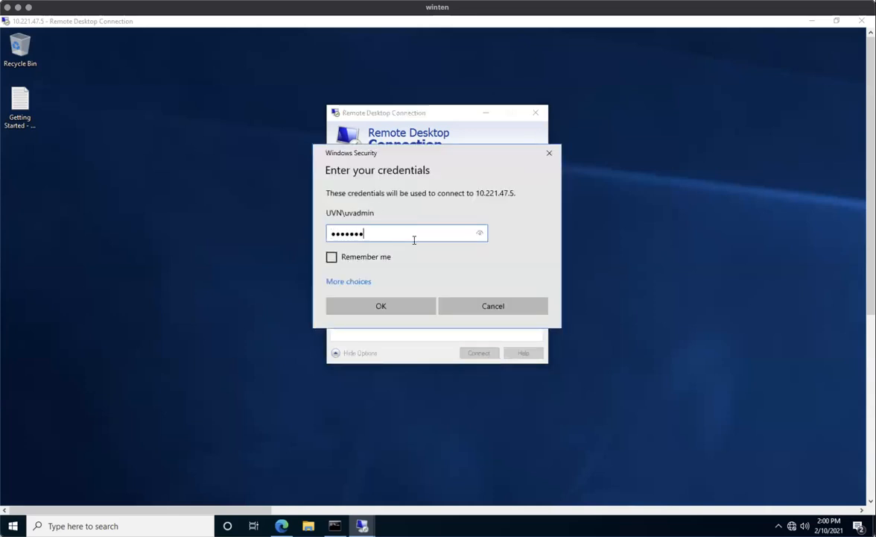
{"action": "key", "text": "Return"}
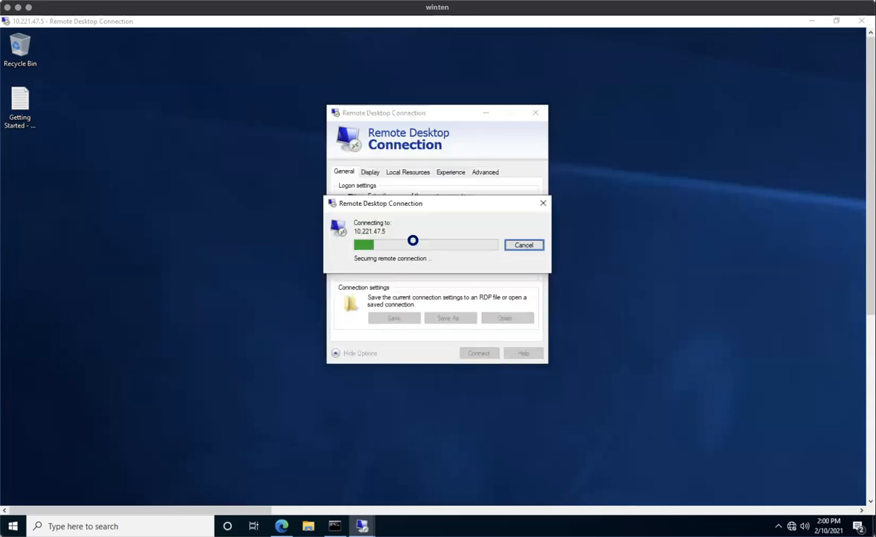
{"action": "left_click", "coordinate": [483, 330]}
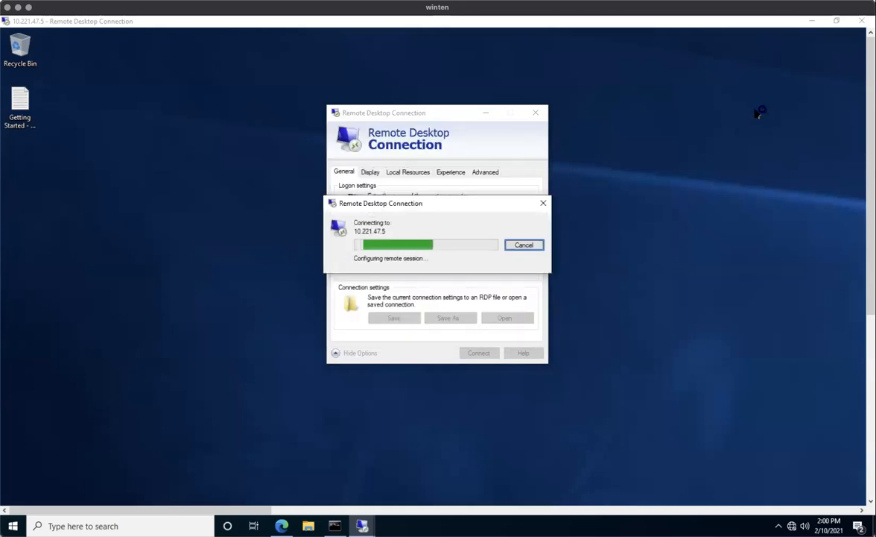
{"action": "left_click", "coordinate": [531, 270]}
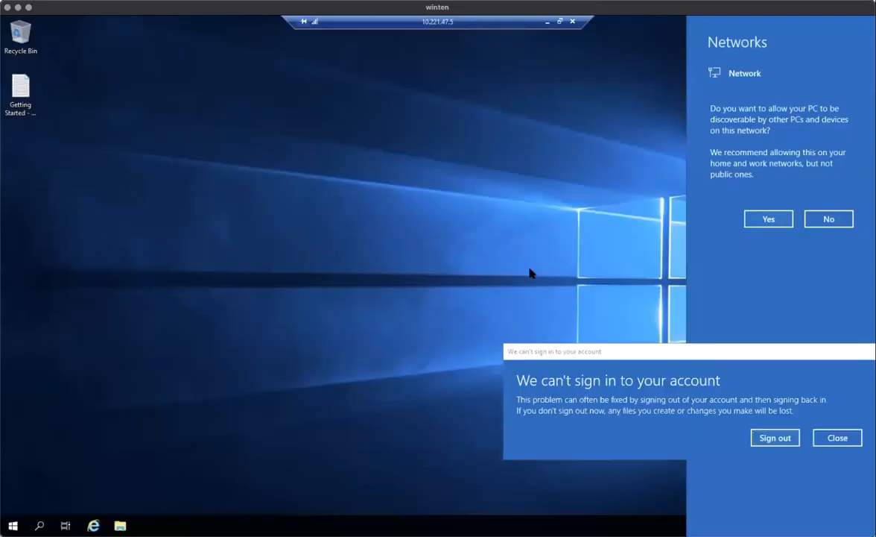
{"action": "left_click", "coordinate": [364, 192]}
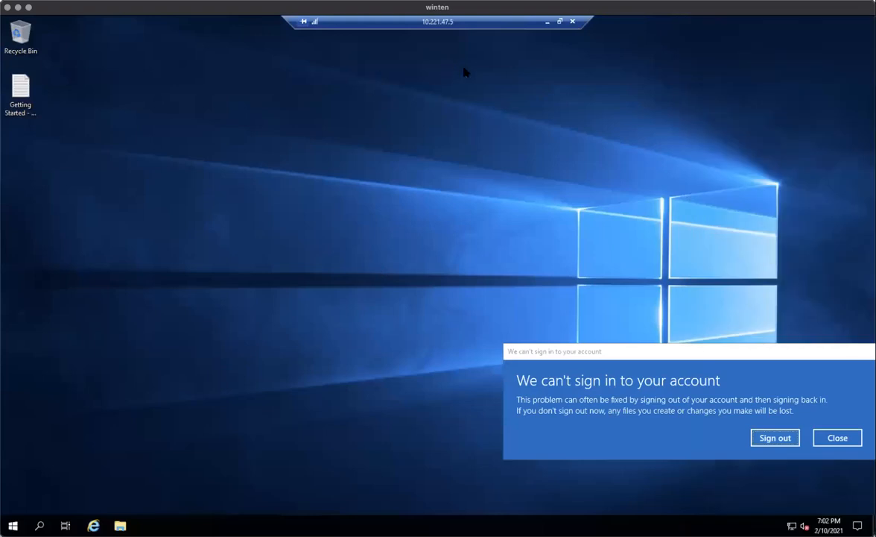